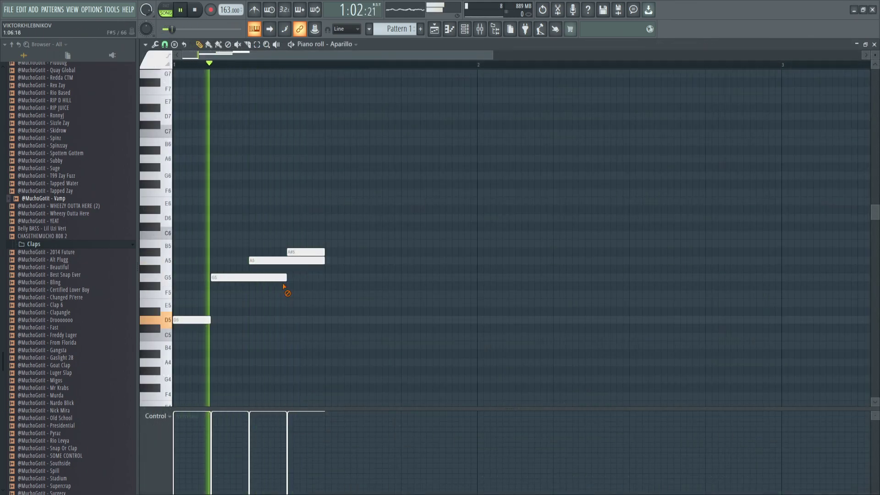
- Load the Frequencies MxS patch from the Pad category in the ElectraX64 channel on mixer Insert 2
key(space)
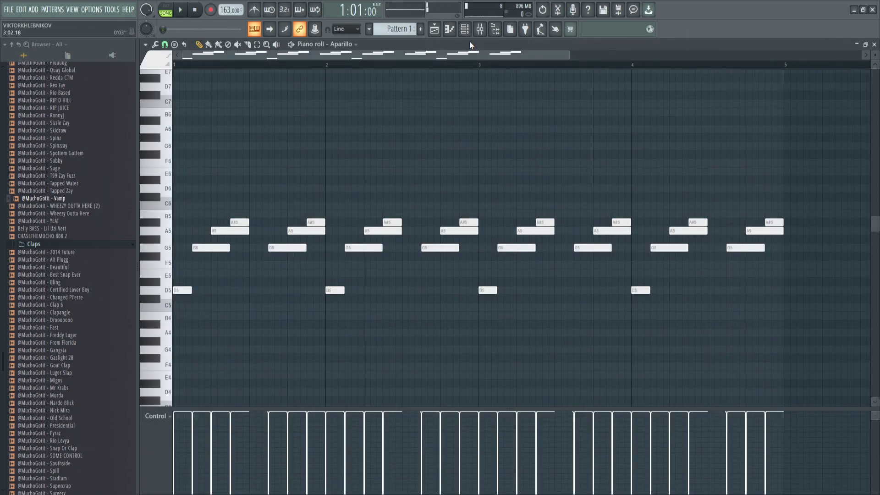
click(481, 32)
click(210, 82)
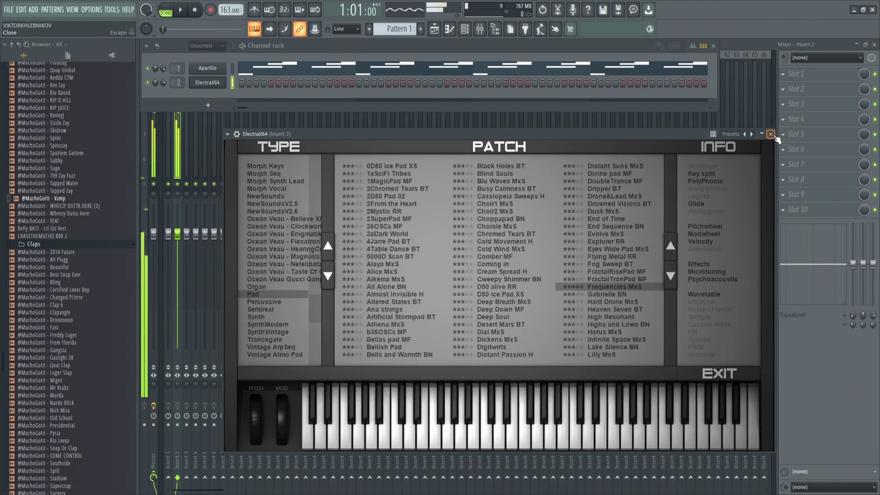
click(774, 135)
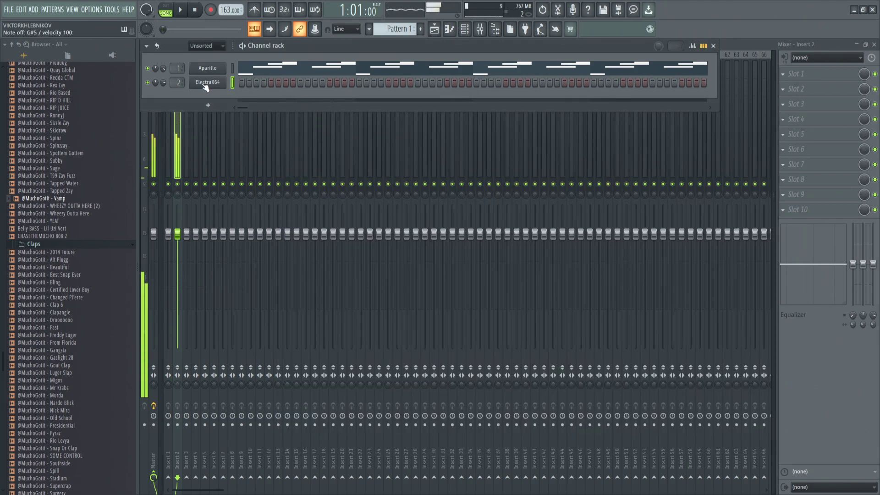
- Move the high note in bar 2 of the ElectraX64 melody to G6 and lower the velocity of it and the long D6 note
key(F7)
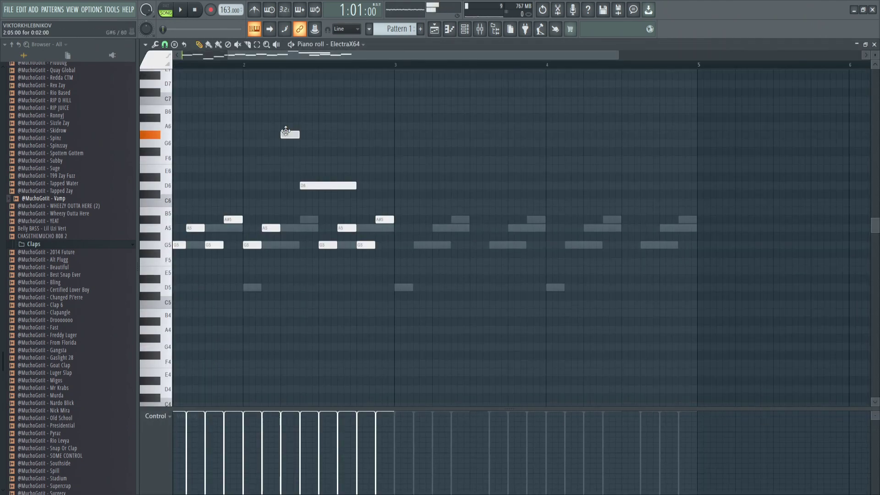
mouse_move(285, 133)
mouse_down()
mouse_move(284, 115)
mouse_move(285, 146)
mouse_move(285, 138)
mouse_up()
drag(336, 106, 265, 215)
scroll(300, 181, down, 6)
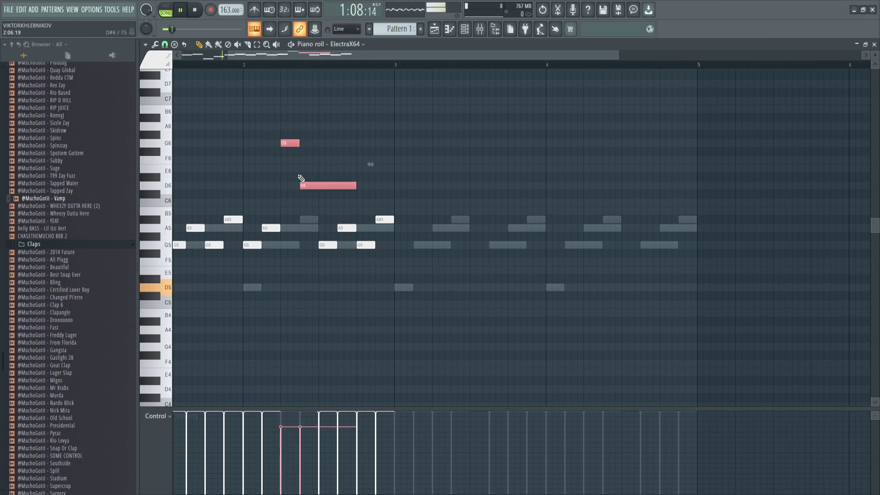
scroll(431, 126, down, 3)
- Duplicate the whole two-bar ElectraX64 melody so it also fills bars 3 and 4
key(ctrl+a)
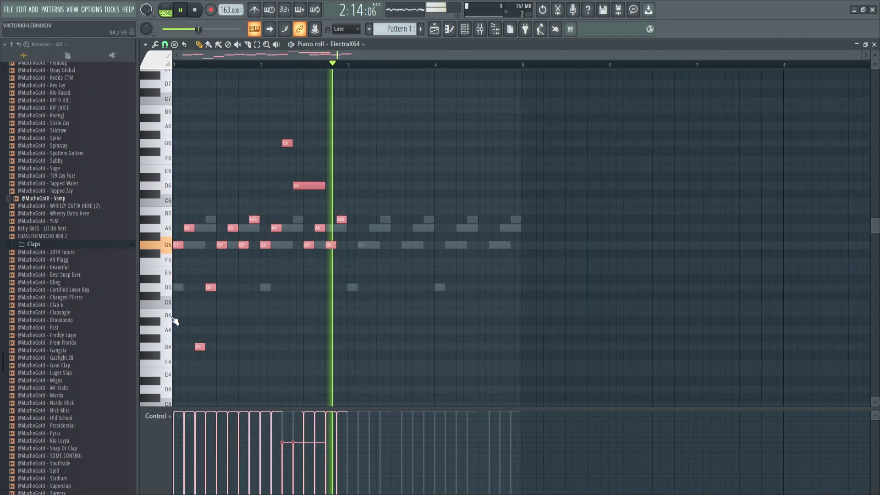
key(ctrl+b)
key(space)
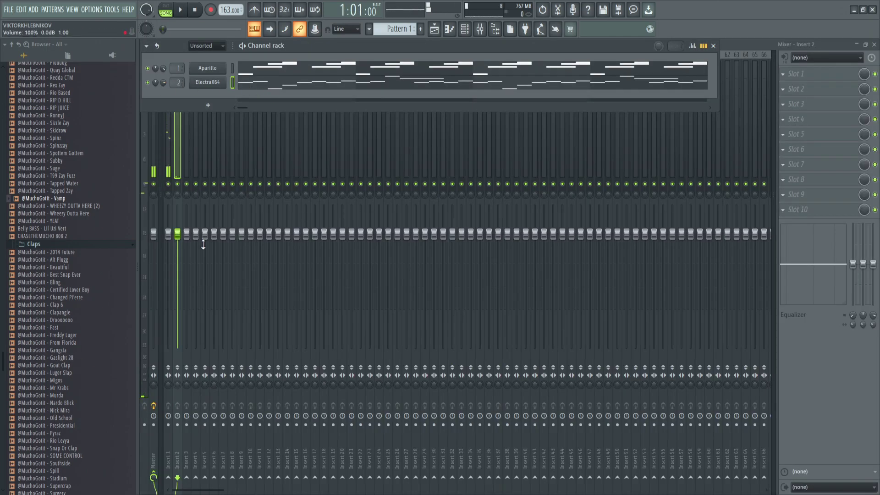
- Lower the Insert 2 fader and add Effectrix in slot 4 with the Crush effect painted across all 32 steps
drag(177, 234, 177, 261)
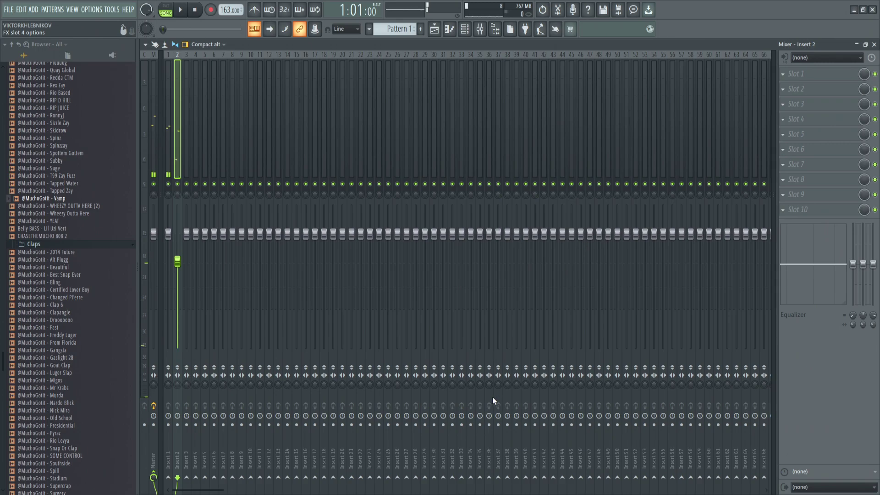
drag(277, 97, 409, 100)
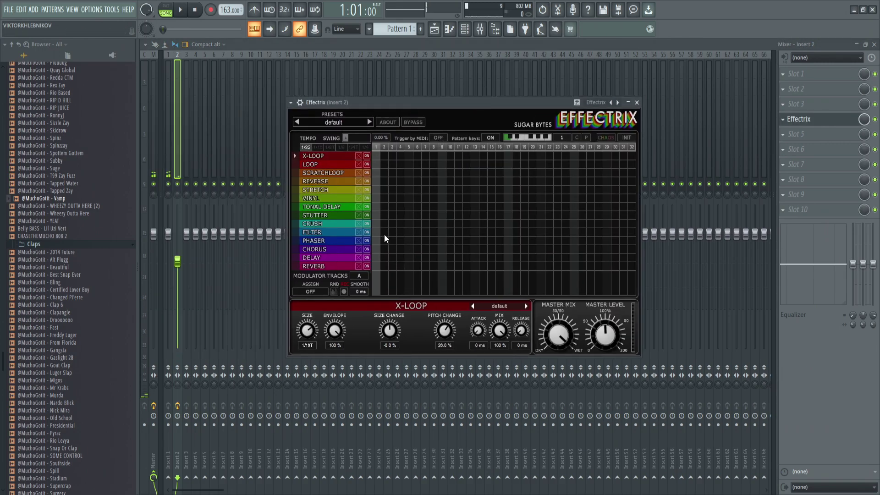
drag(376, 226, 626, 223)
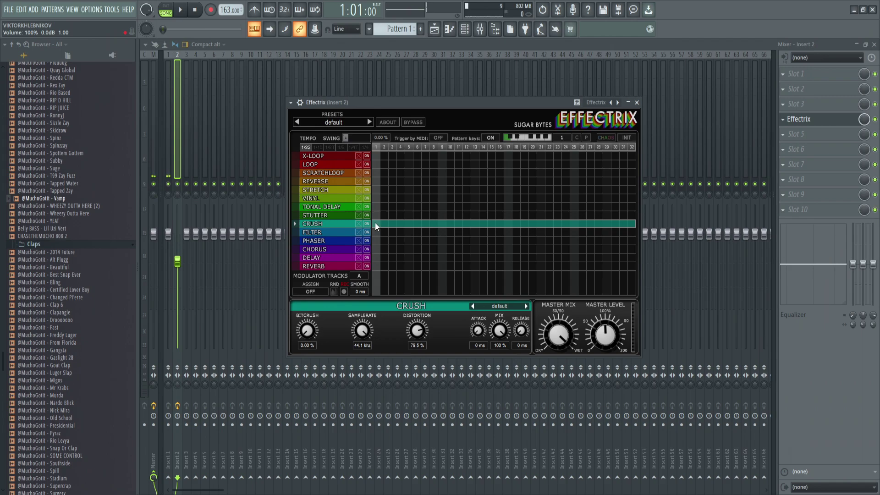
drag(545, 103, 548, 100)
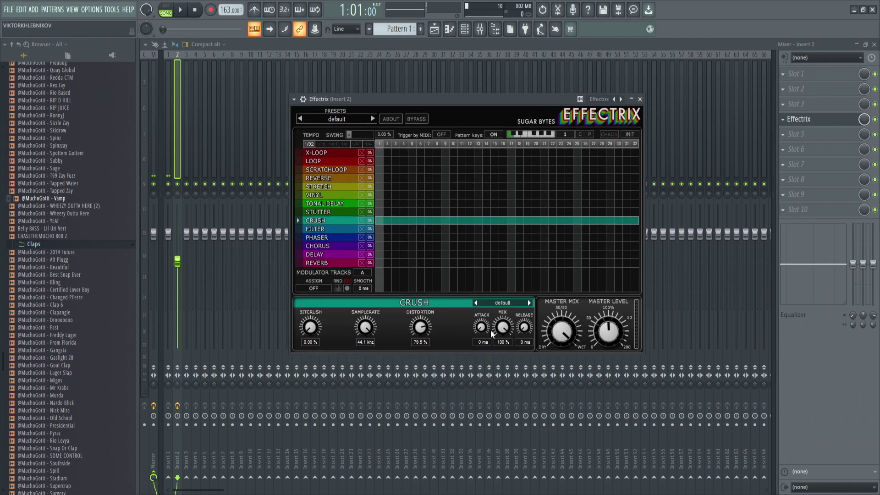
click(475, 302)
drag(495, 99, 530, 95)
drag(457, 94, 462, 95)
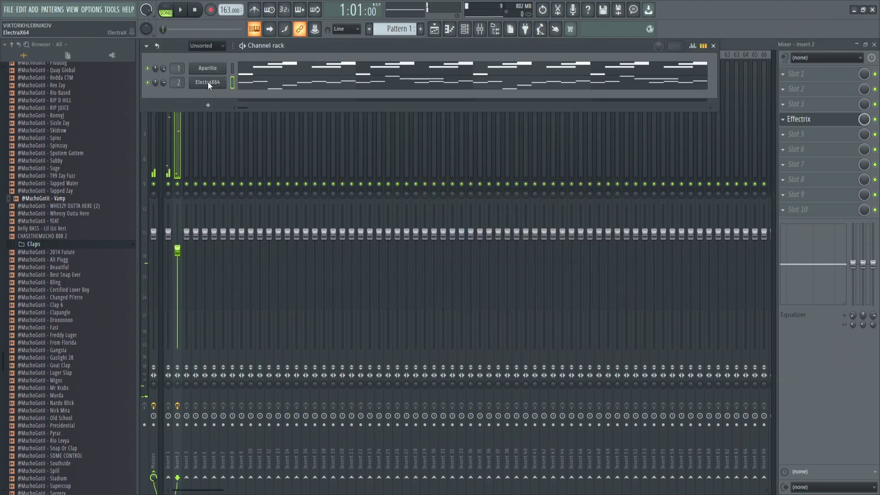
- Review the ElectraX64 synth settings and lower the Insert 2 volume further while the pattern plays
click(208, 82)
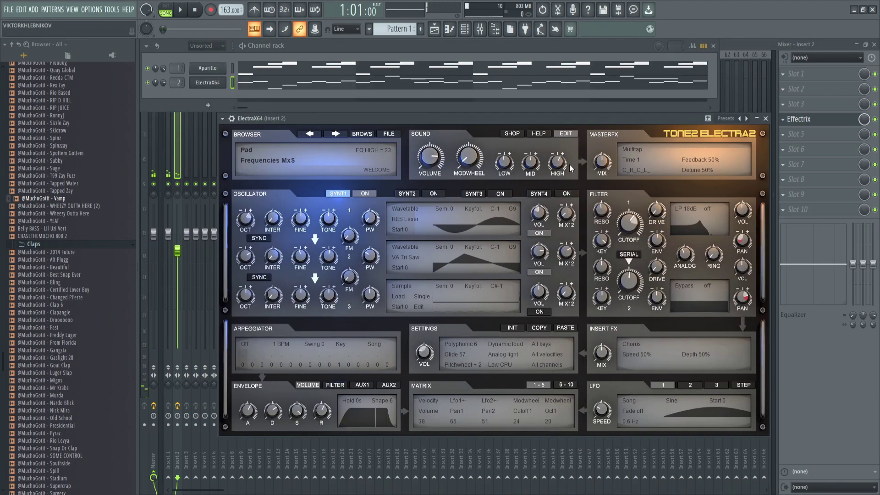
click(765, 118)
key(space)
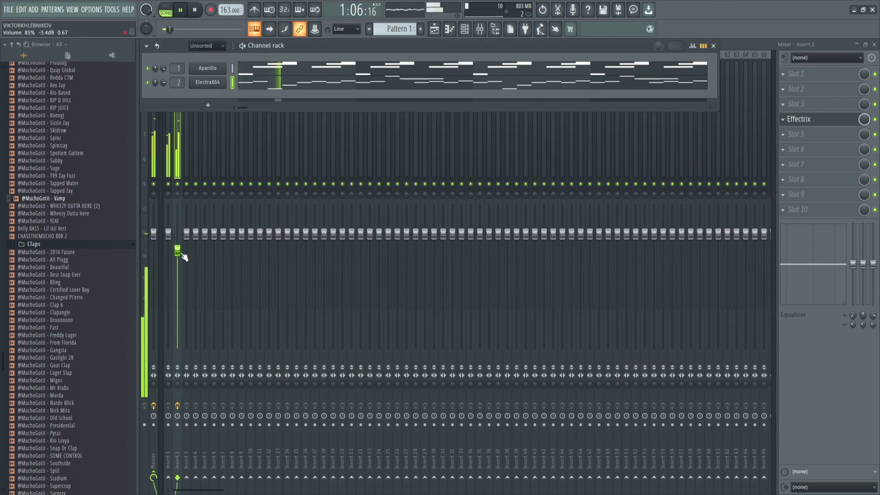
drag(179, 251, 179, 261)
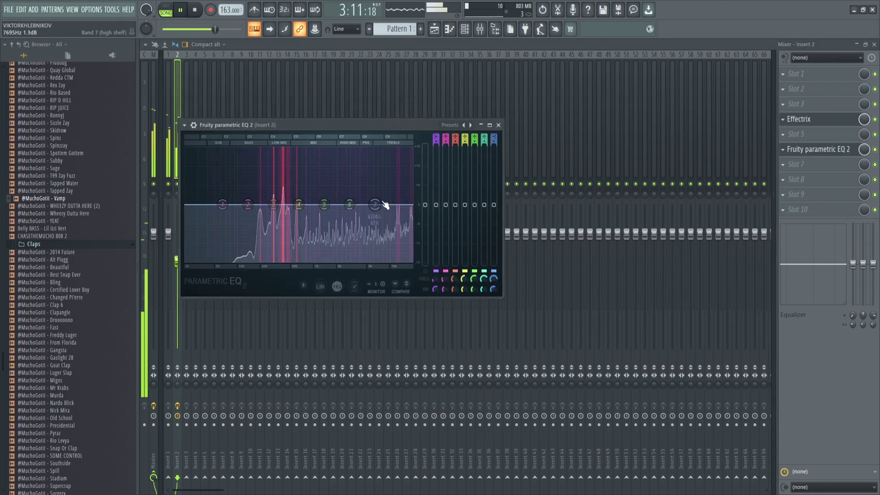
- Shape Insert 2 with Fruity Parametric EQ 2 by boosting bands 6 and 3 and cutting the lows with band 1
drag(342, 205, 335, 168)
key(space)
key(space)
key(space)
key(space)
drag(222, 205, 238, 263)
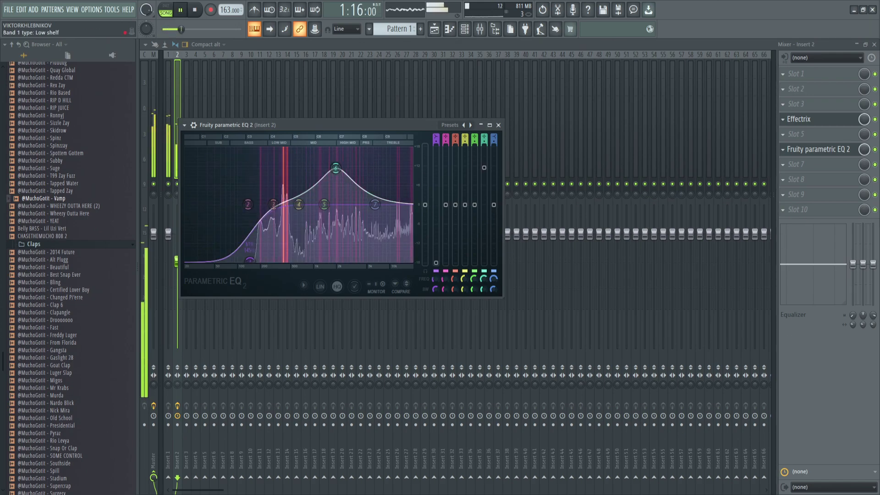
drag(273, 204, 264, 181)
- Lower the Insert 2 fader again and add Murda Melodies in slot 1, adjusting its Rhythm delay during playback
drag(178, 260, 177, 269)
click(498, 125)
key(space)
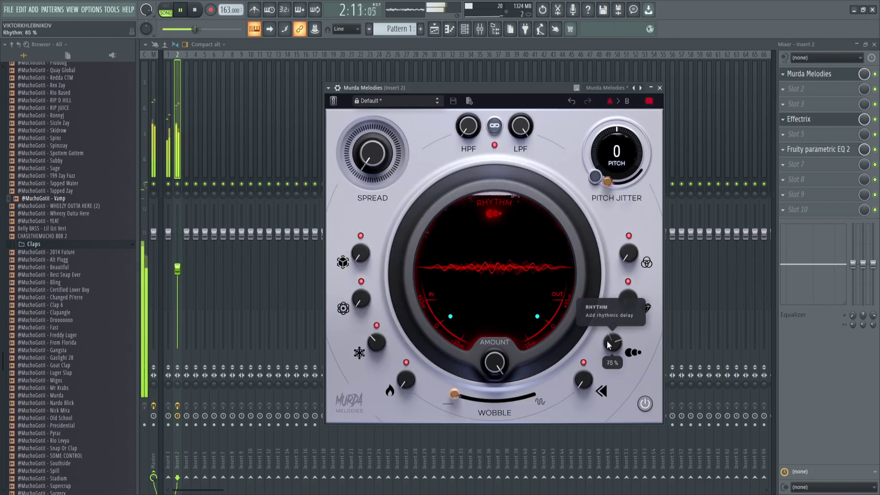
key(space)
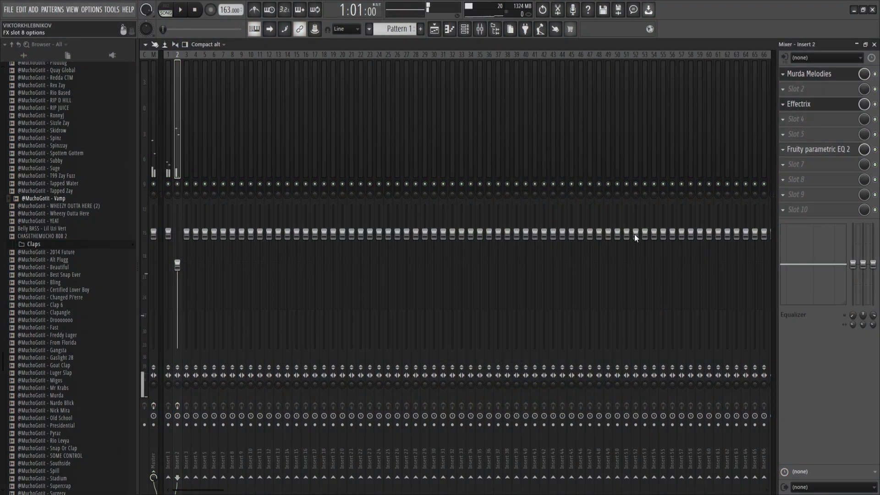
- Try Gross Beat in slot 8 of Insert 2 and set the cube-icon knob of Murda Melodies to 50%
click(431, 133)
click(180, 153)
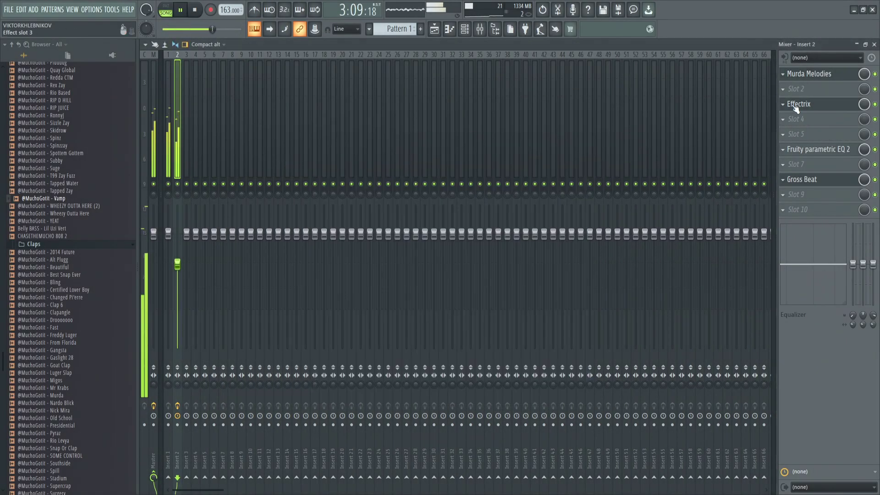
click(808, 74)
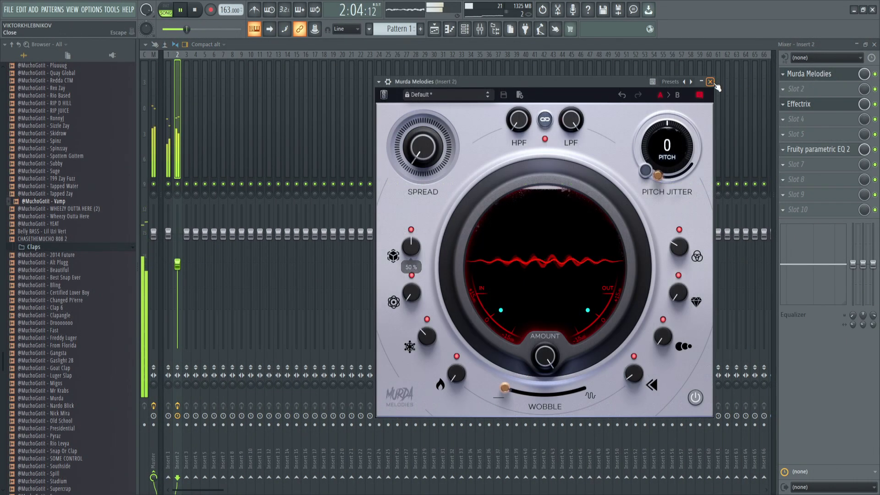
click(711, 80)
- Set the Insert 2 volume to 65% and its stereo separation to 33% merged
drag(184, 268, 183, 278)
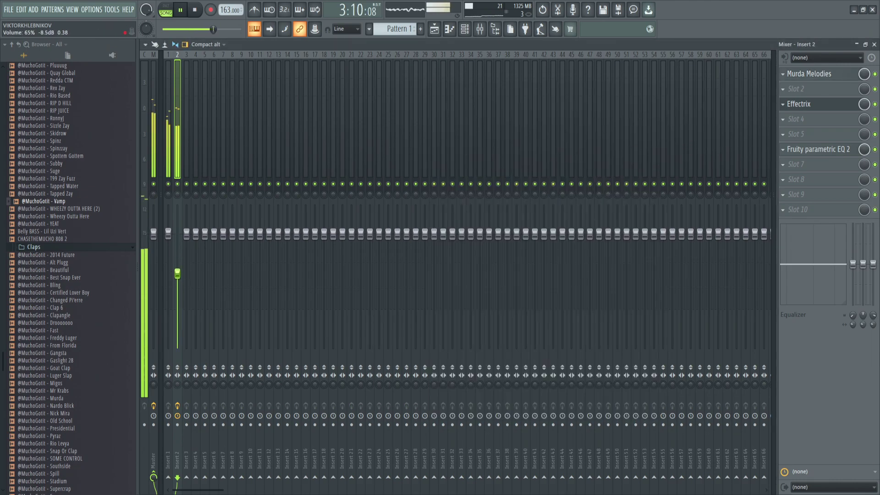
click(844, 150)
drag(177, 384, 177, 370)
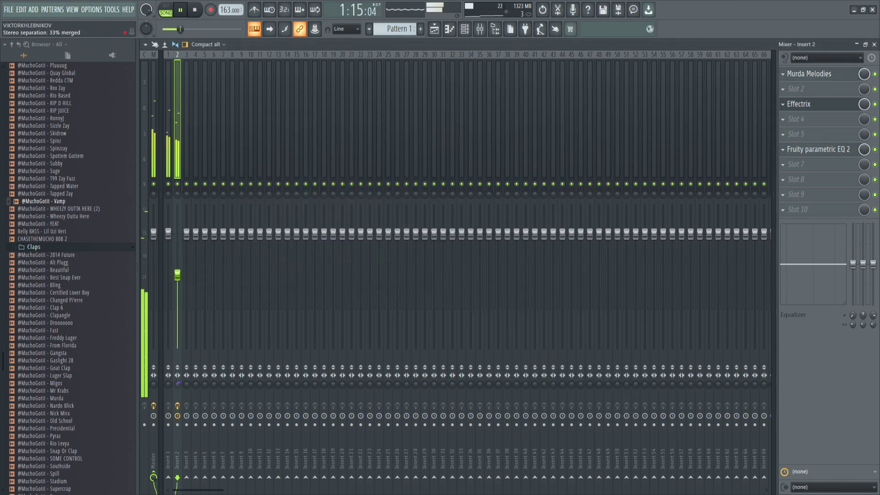
- Lower the velocity of the high G6 and D6 notes in both halves of the ElectraX64 melody
key(F6)
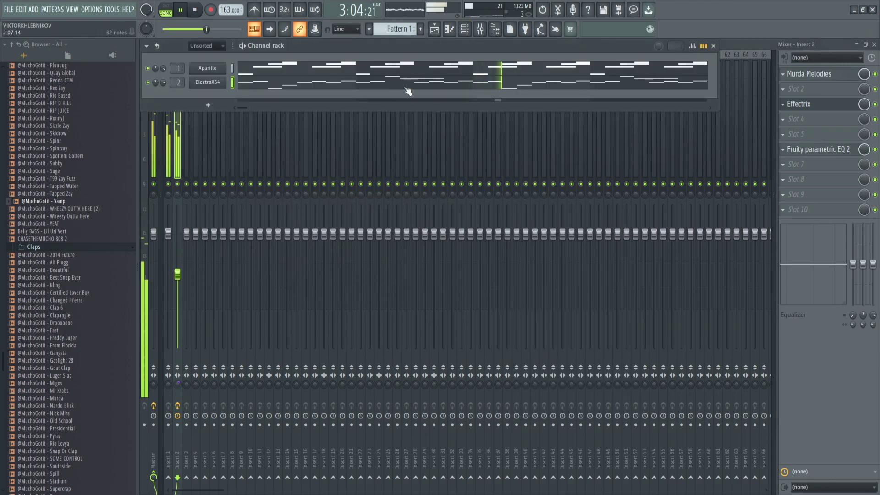
key(space)
click(407, 88)
drag(745, 132, 288, 189)
scroll(297, 145, down, 3)
key(space)
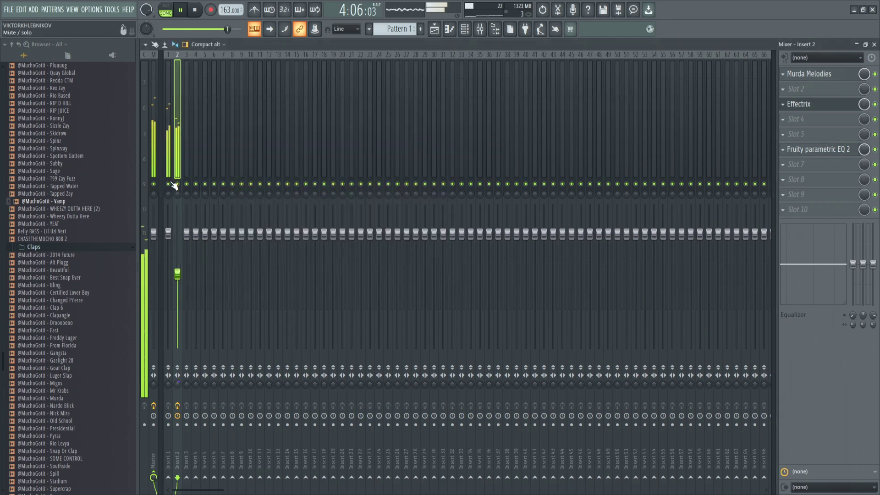
- Solo mixer Insert 1 and raise its volume slightly while the pattern plays
right_click(168, 183)
key(space)
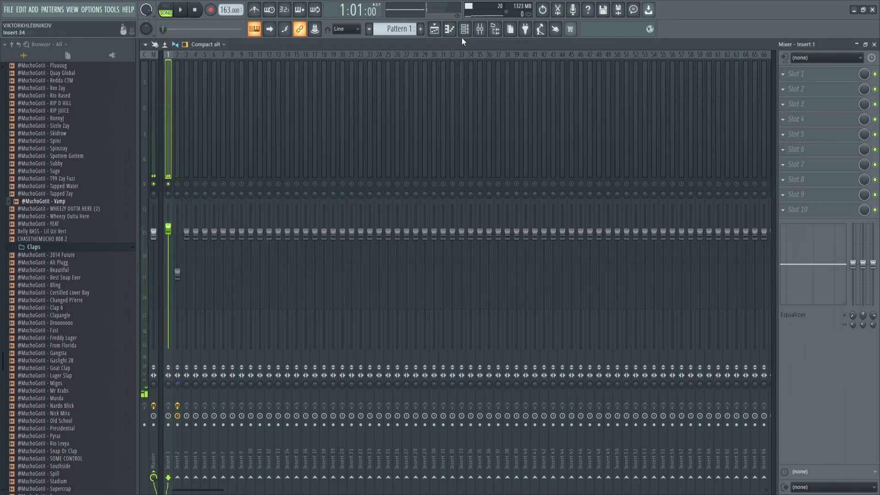
click(464, 29)
key(space)
key(space)
key(space)
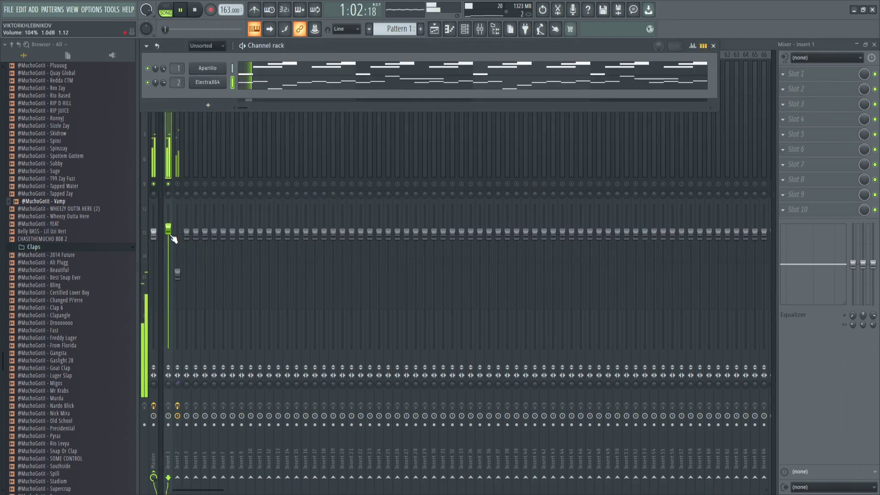
drag(169, 231, 169, 226)
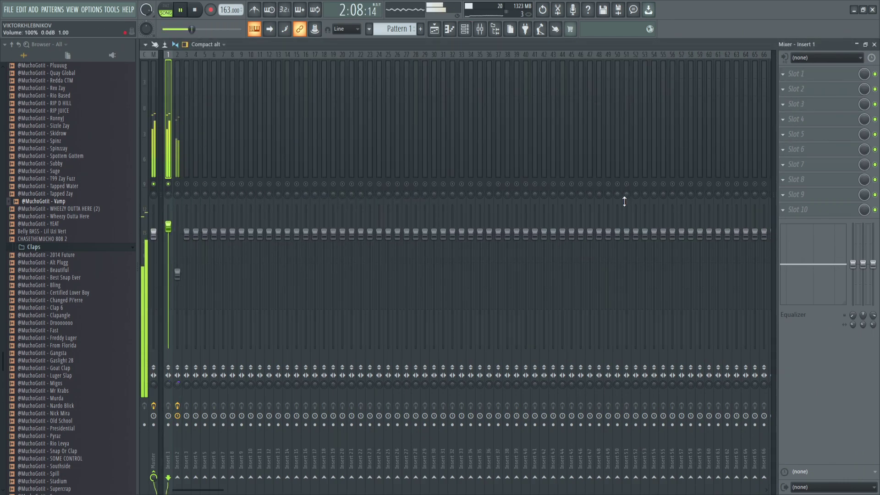
key(space)
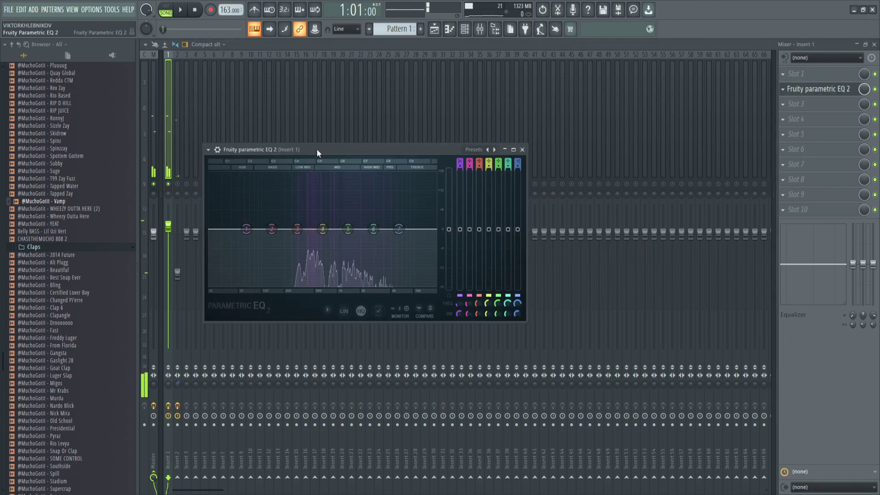
- Load Fruity Parametric EQ 2 and Portal on Insert 1, audition Portal's Alien, Chorus, Dirty, Dive and Mallet presets, and select Odd
drag(360, 148, 493, 118)
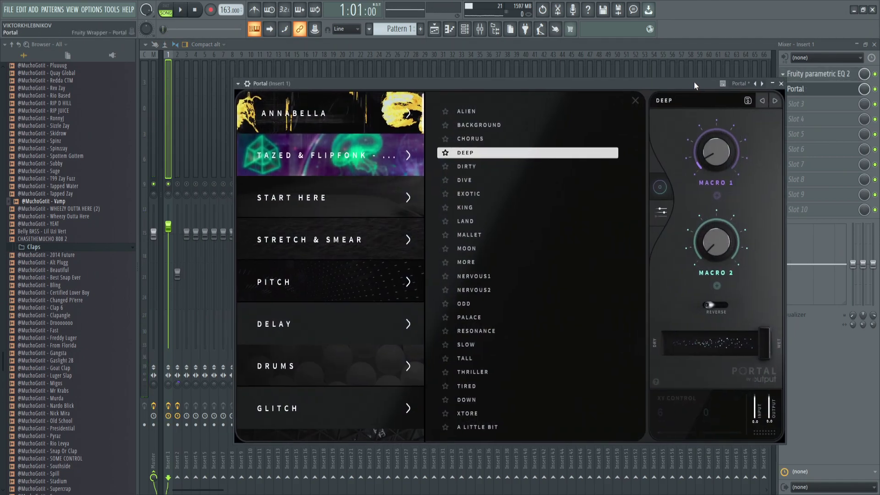
drag(694, 82, 666, 74)
click(463, 102)
key(space)
click(469, 130)
click(467, 158)
click(466, 172)
click(467, 226)
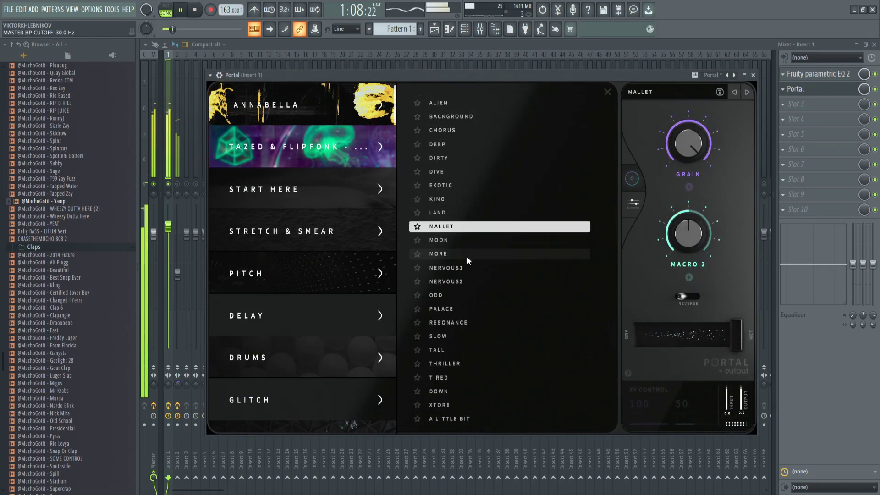
click(468, 294)
mouse_move(701, 332)
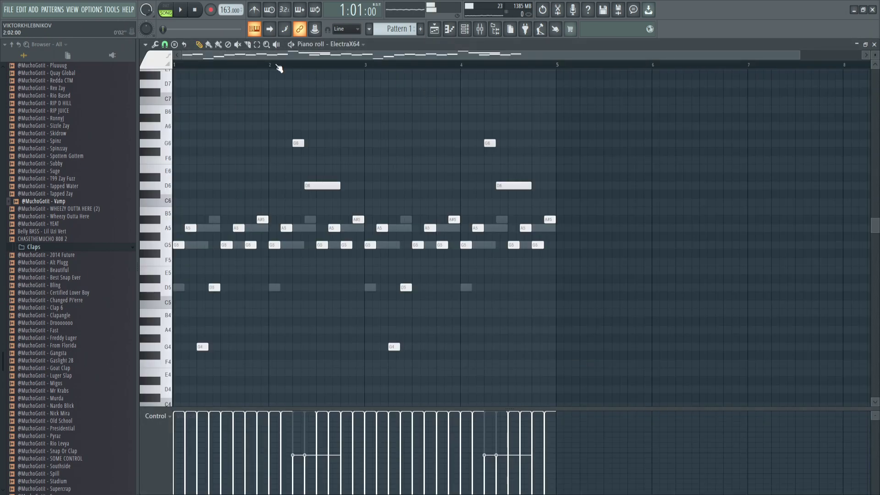
- Move the high G6 note in bar 2 of the ElectraX64 melody up to A6 and play it back
scroll(191, 129, up, 4)
click(220, 65)
key(space)
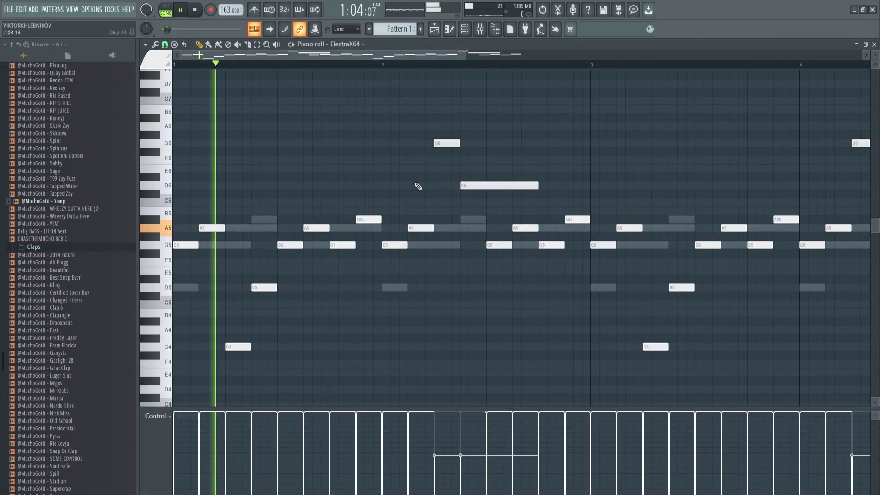
scroll(436, 146, up, 2)
key(space)
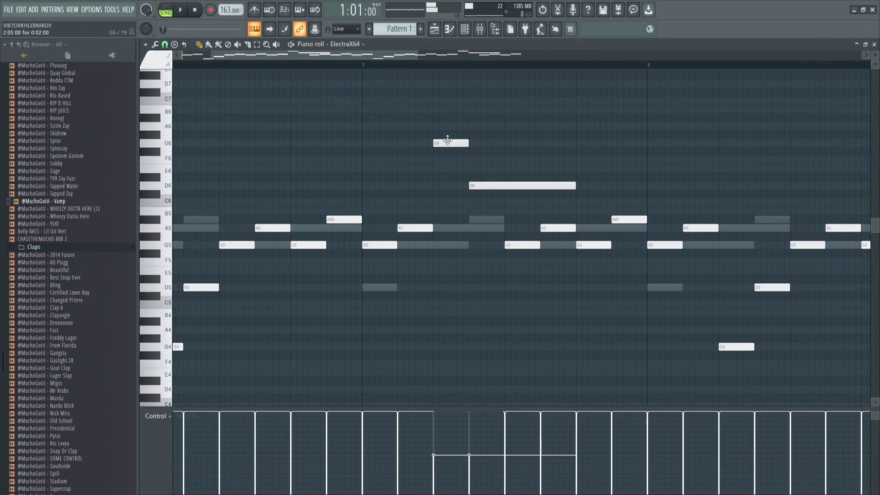
drag(448, 142, 449, 126)
key(space)
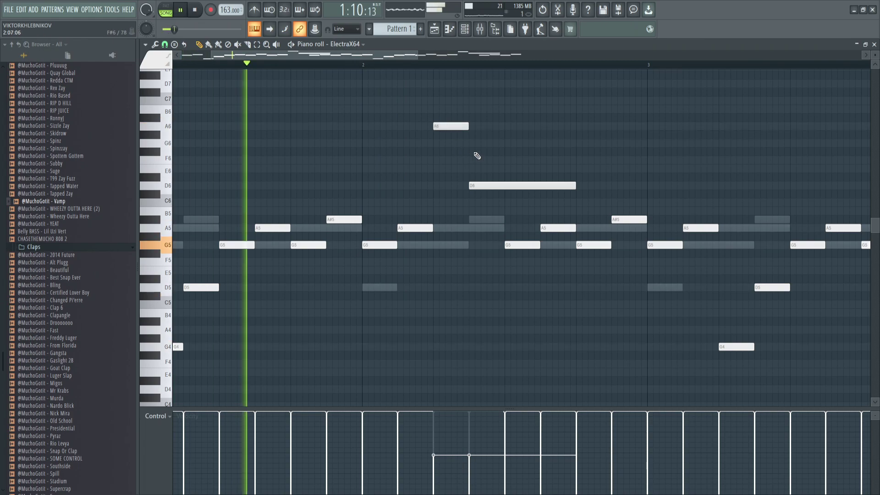
- Move the long D6 note in bar 2 of the ElectraX64 melody up to G6 and play it back
key(space)
drag(477, 186, 481, 143)
scroll(426, 171, down, 3)
key(space)
key(space)
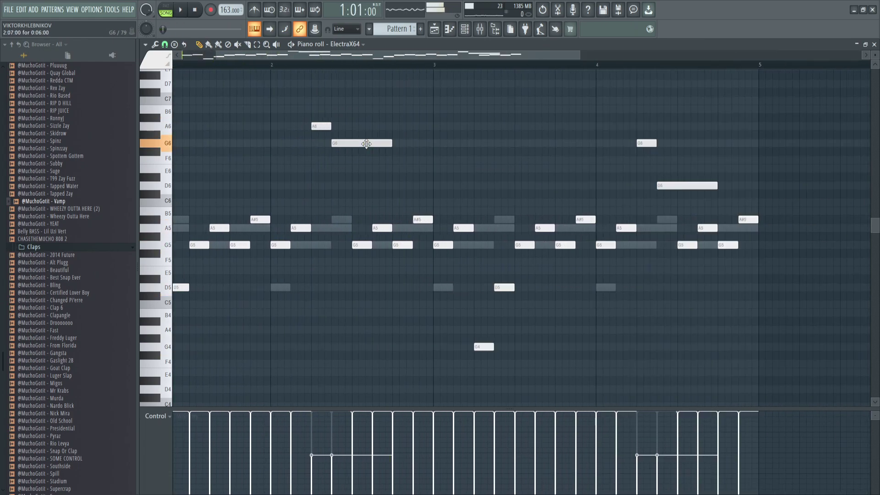
- Move the long G6 note in bar 2 of the ElectraX64 melody up to A#6 and play it back
drag(365, 142, 365, 118)
key(space)
key(space)
- Add an A6 note right after the long A#6 note in bar 2 and shorten it to end at the start of bar 3
scroll(366, 123, down, 3)
click(422, 126)
key(space)
ctrl+click(321, 128)
scroll(412, 131, up, 3)
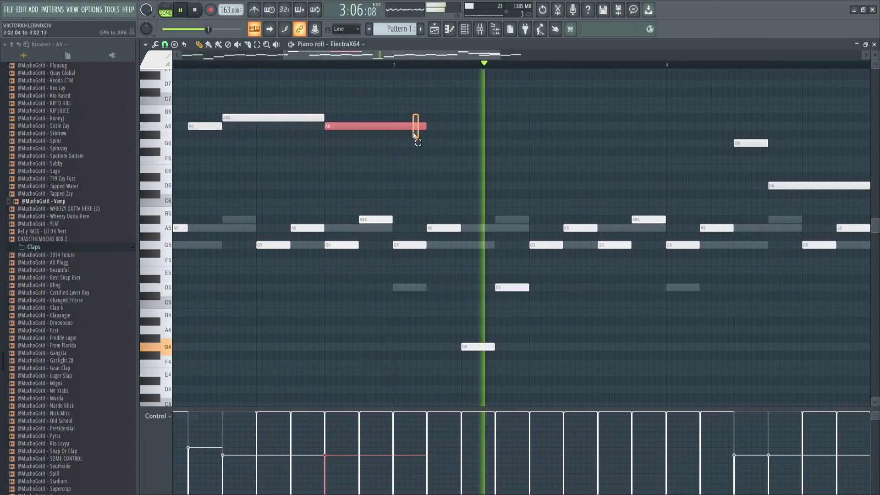
drag(424, 126, 393, 126)
scroll(545, 193, down, 3)
scroll(553, 183, down, 3)
drag(553, 105, 293, 181)
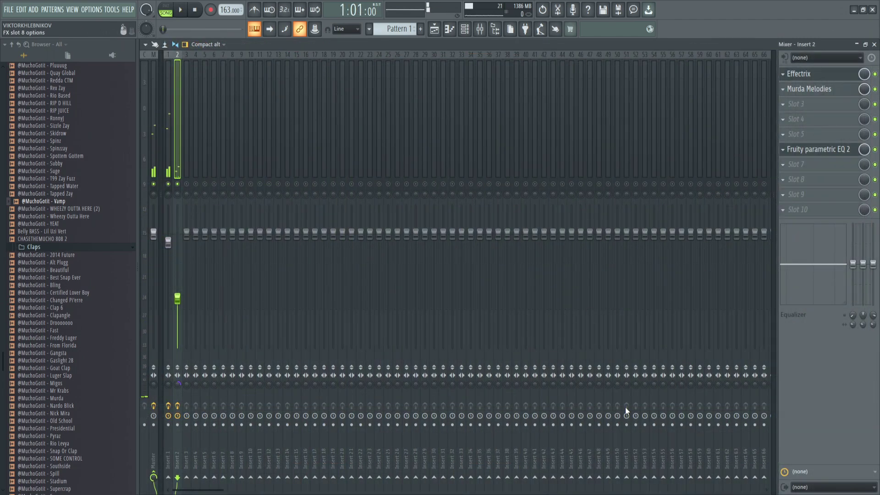
- Load HalfTime on Insert 2 and move it to the start of the effect chain, above Effectrix
click(523, 438)
scroll(841, 178, up, 2)
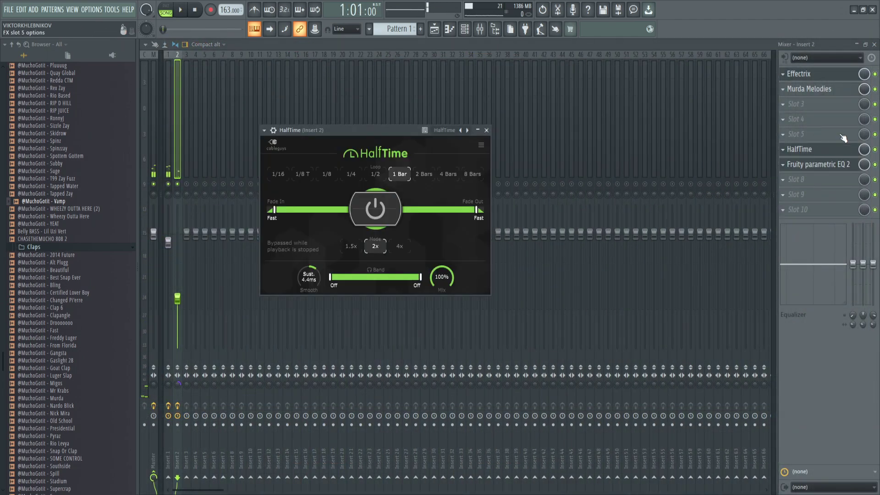
drag(843, 138, 843, 75)
click(822, 165)
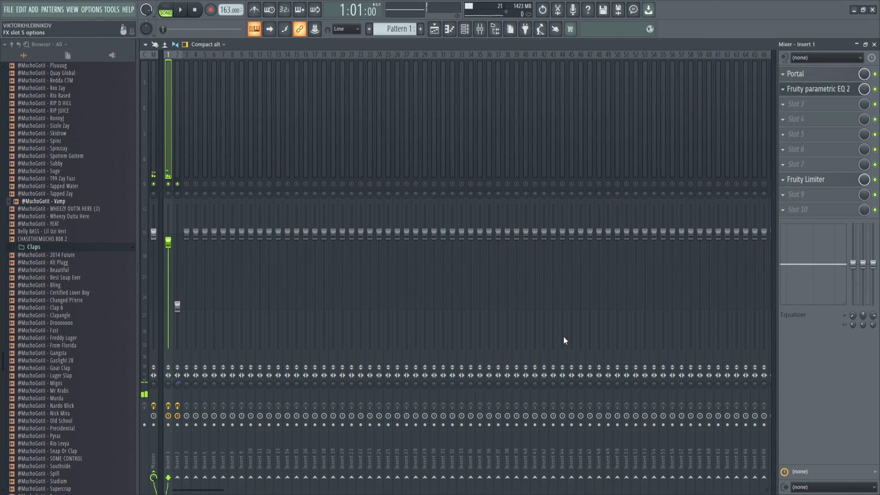
- Load the Timeless 3 delay on Insert 1 and audition its default setting with the pattern playing
drag(320, 160, 387, 141)
key(space)
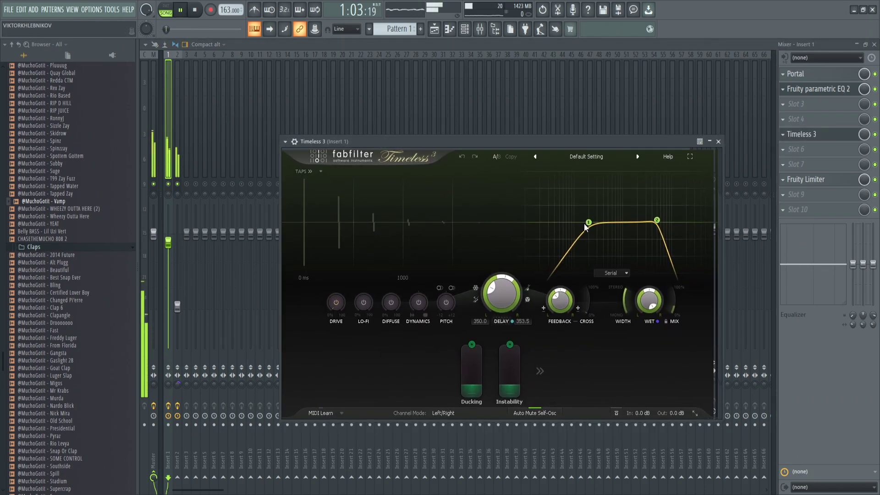
key(space)
right_click(169, 184)
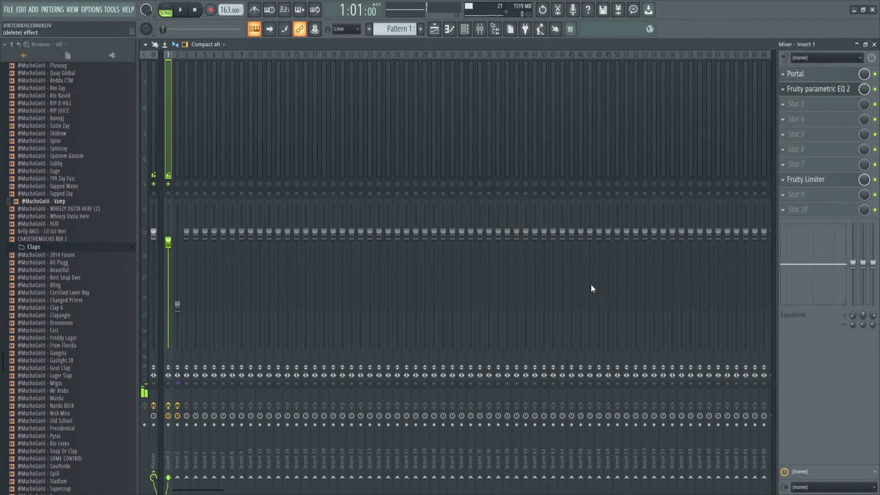
key(ctrl+z)
drag(376, 99, 406, 120)
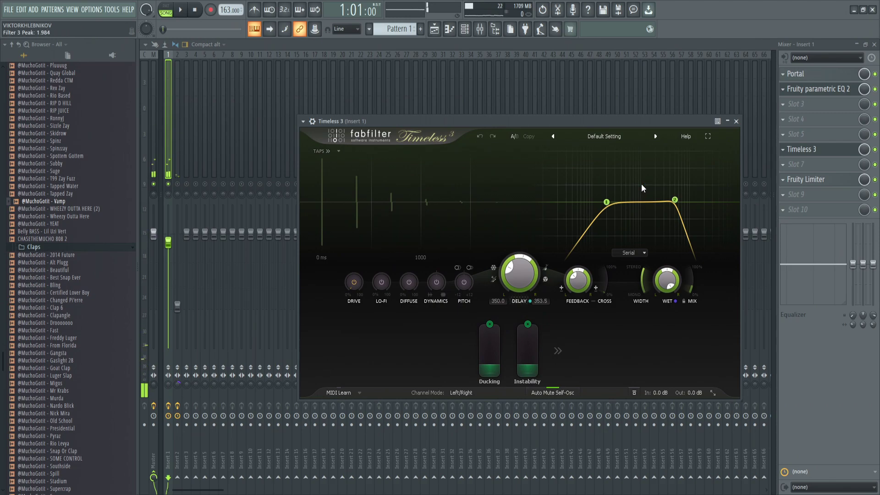
key(Escape)
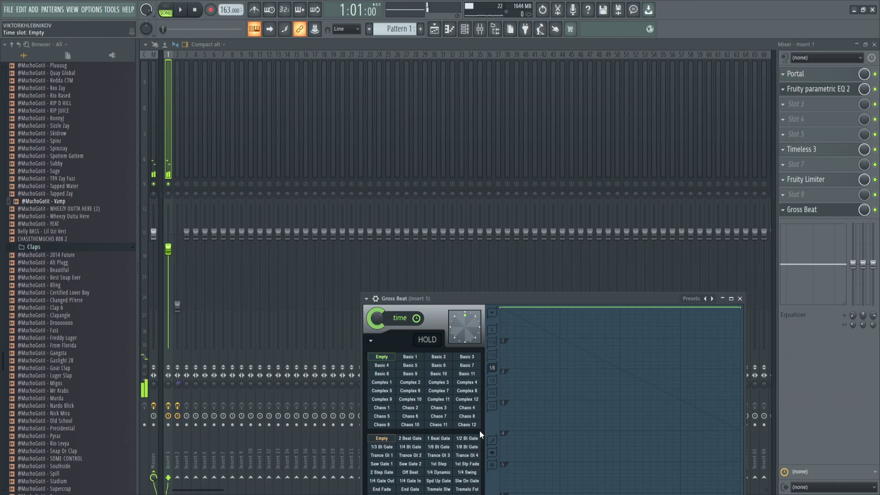
- Apply Gross Beat's 1/2 Bt Gate volume preset on Insert 1, with a release of about 204 ms and a mix level of 87%
click(474, 438)
drag(412, 298, 395, 81)
key(space)
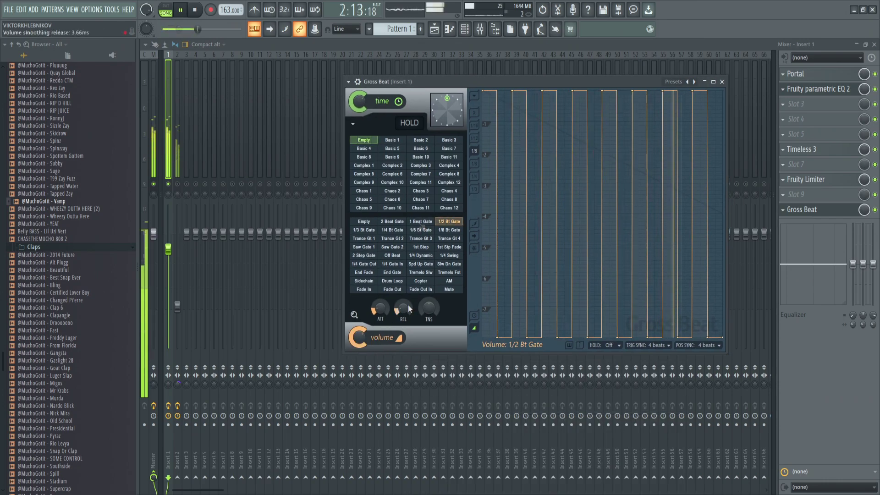
drag(410, 309, 409, 288)
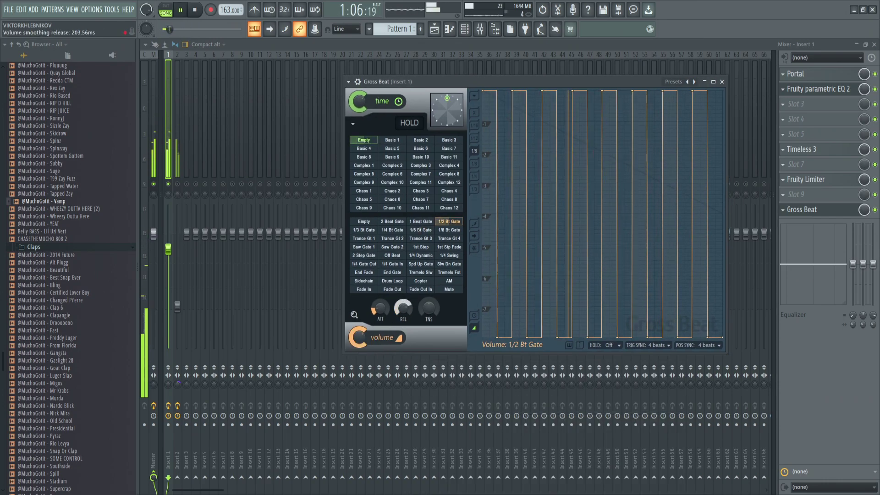
key(space)
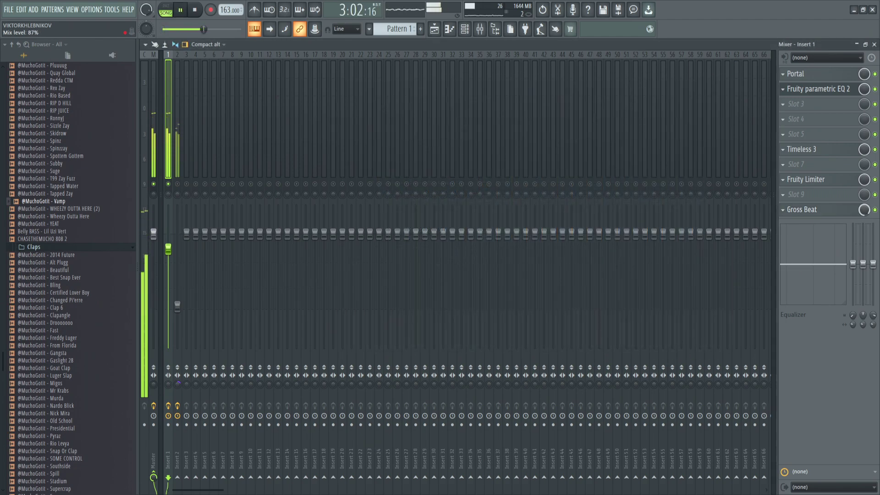
- Copy the Gross Beat effect from Insert 1 to Insert 2 and place it below Fruity Parametric EQ 2
click(180, 147)
key(space)
click(169, 162)
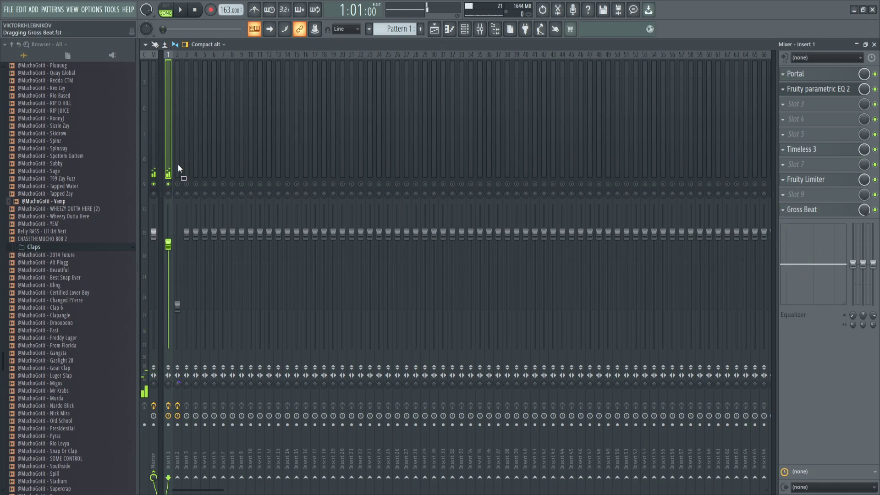
drag(178, 164, 178, 164)
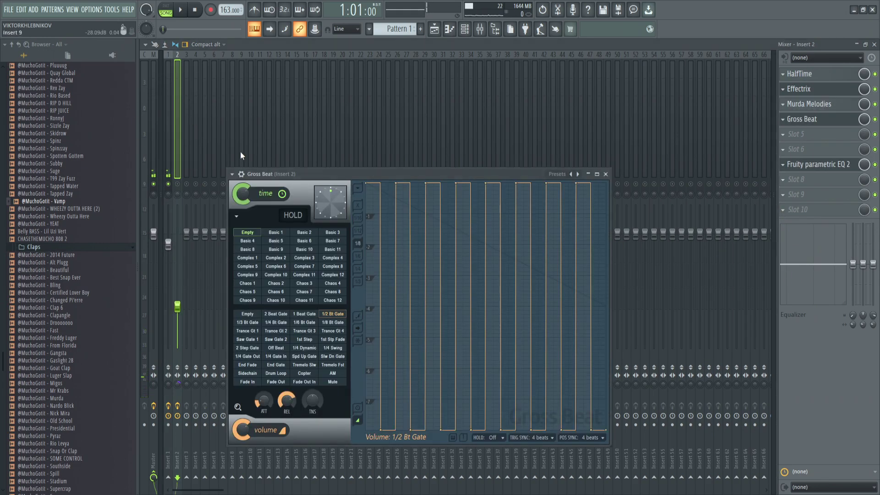
click(605, 174)
scroll(820, 120, down, 4)
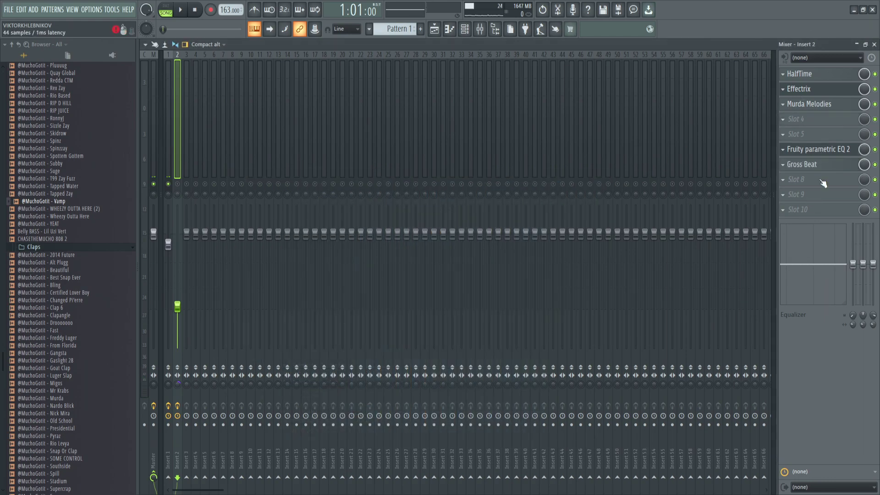
- Unmute Insert 2, lower its volume slightly and set its Gross Beat mix level to 67% while auditioning the pattern
click(177, 185)
key(space)
mouse_move(177, 306)
mouse_down()
mouse_move(178, 319)
mouse_move(178, 312)
mouse_up()
key(space)
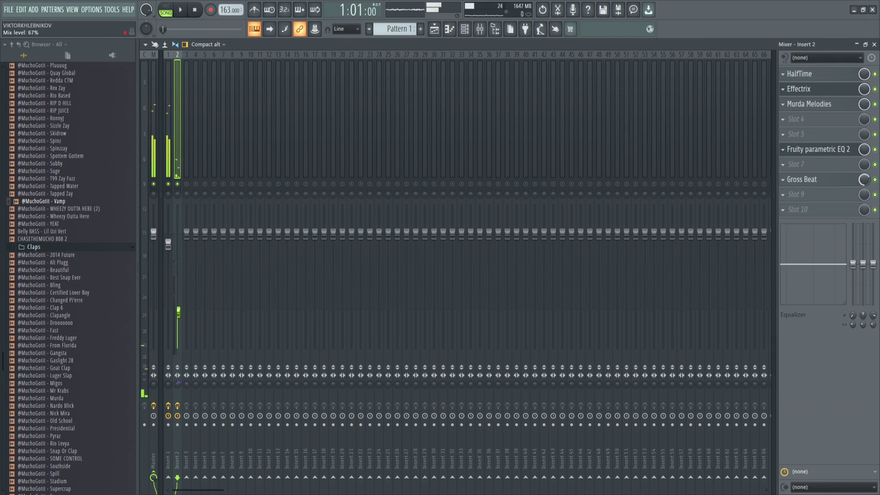
key(space)
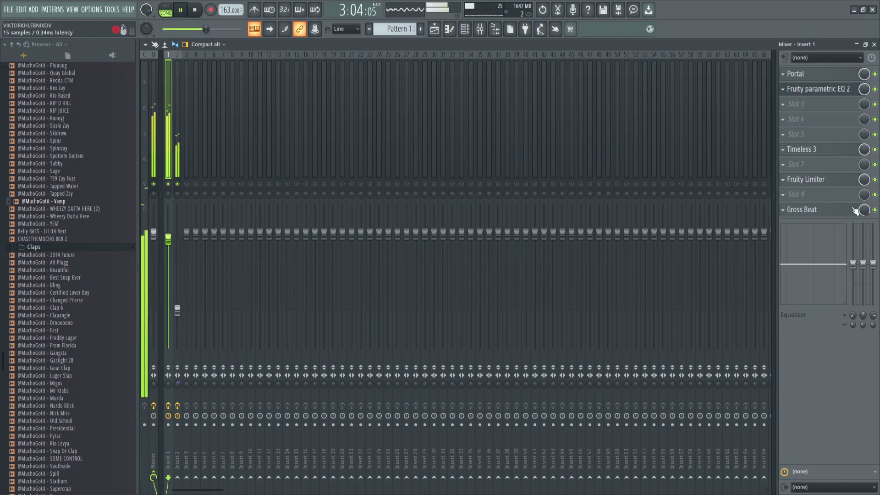
key(space)
key(space)
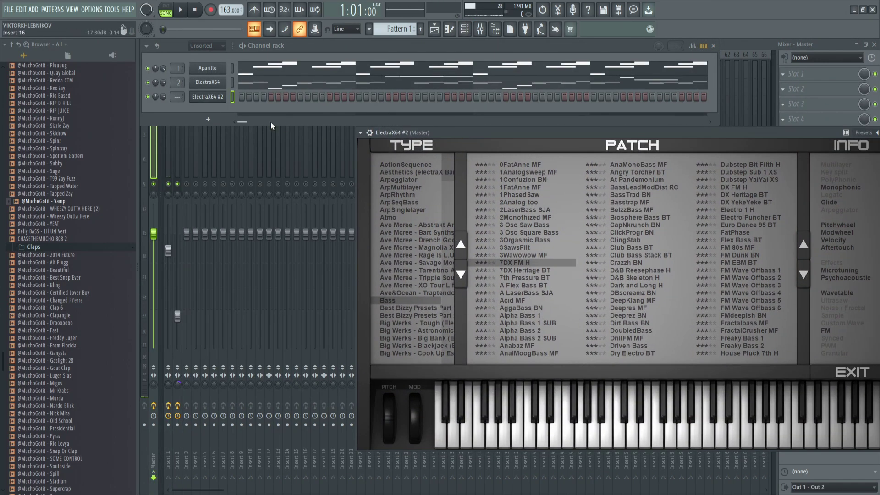
- Draw a D5 note spanning bars 1 to 4 in ElectraX64 #2, raise it to full velocity and transpose it down two octaves
key(F7)
click(186, 287)
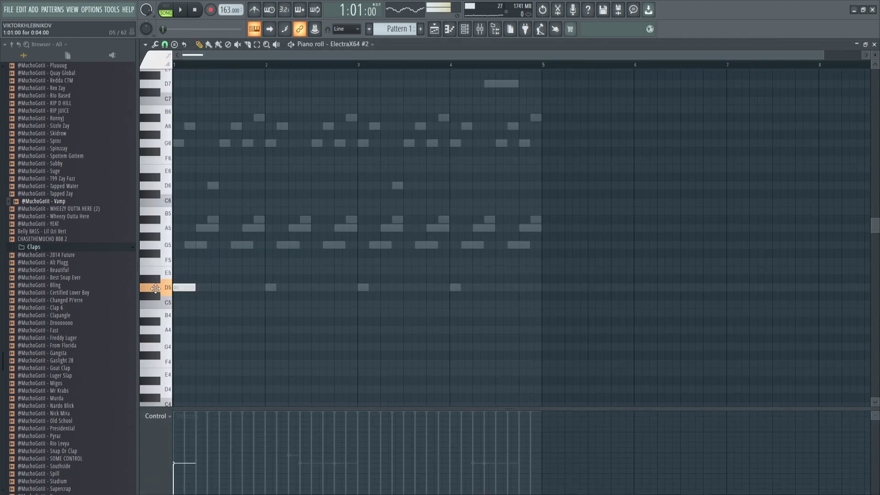
drag(195, 288, 543, 298)
key(ctrl+a)
scroll(471, 322, up, 5)
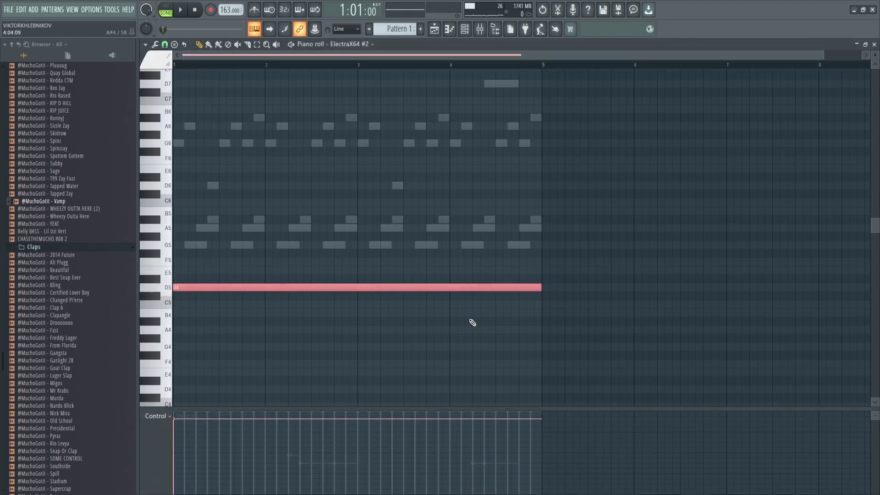
key(ctrl+Down)
key(ctrl+Down)
scroll(573, 281, down, 5)
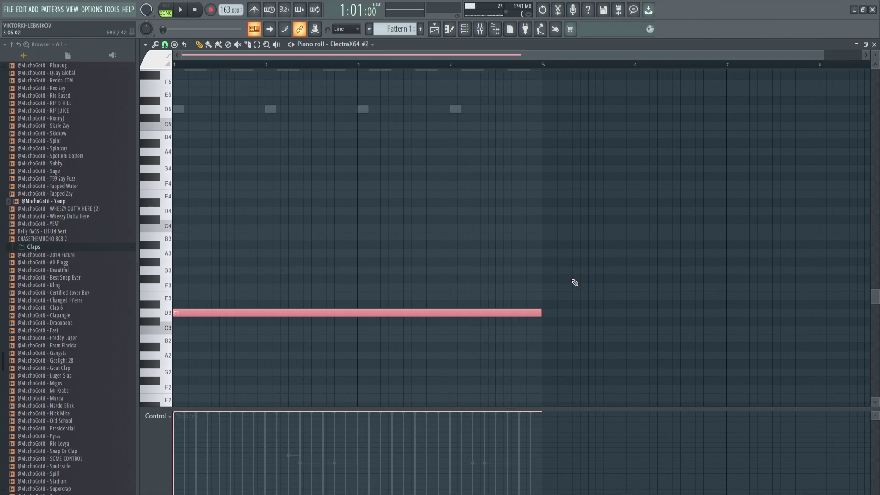
- Move the four-bar ElectraX64 #2 note to G3, comparing it an octave lower during playback
key(ctrl+Up)
key(space)
key(ctrl+Down)
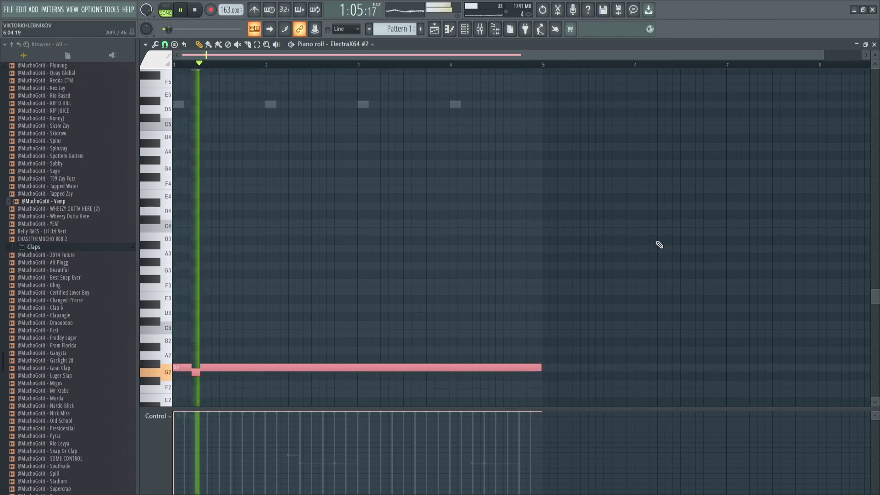
key(space)
scroll(659, 246, down, 3)
key(ctrl+Up)
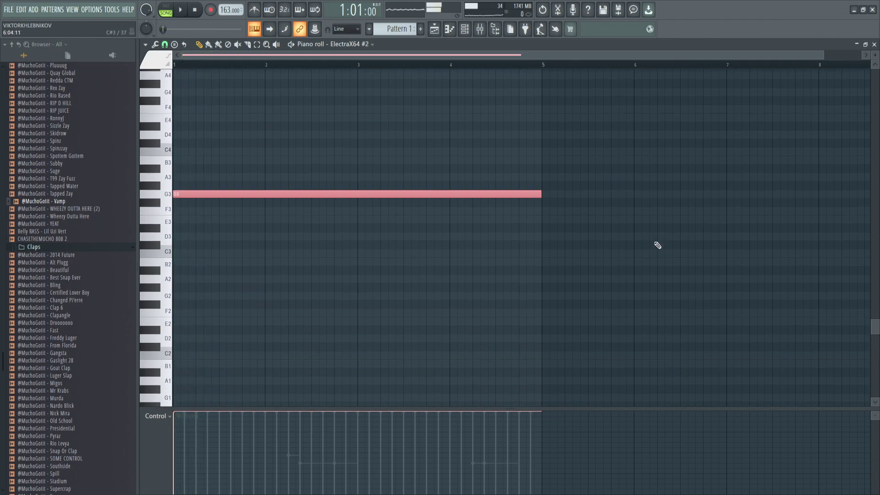
key(space)
key(space)
- Audition the Bass patches of ElectraX64 #2 from BassTrad BN down to Crazzh BN while the pattern plays
key(F7)
drag(545, 132, 418, 138)
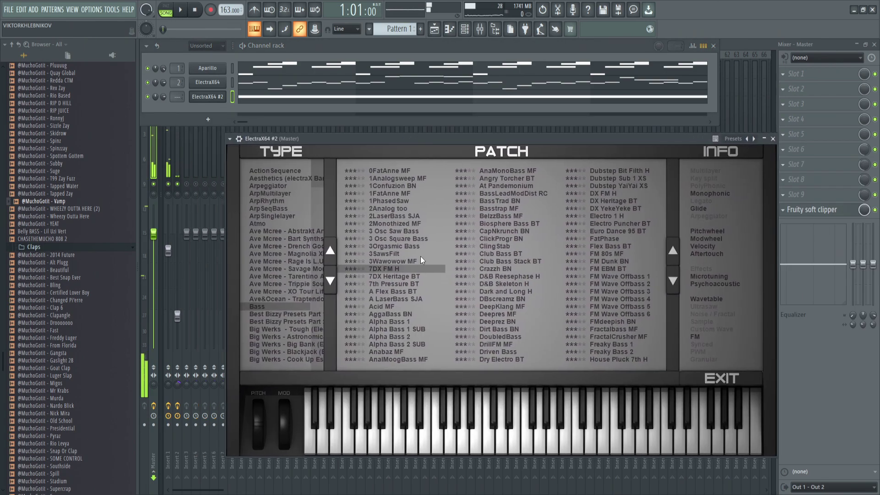
click(527, 209)
key(space)
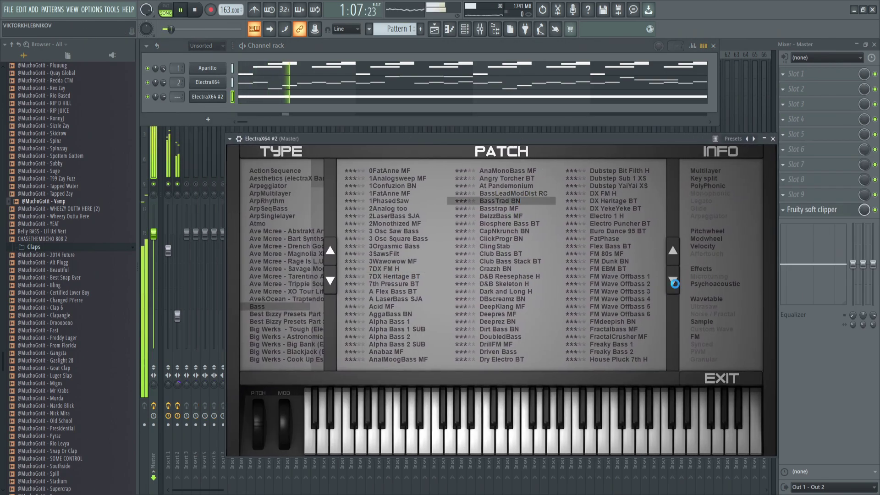
key(Down)
key(Down)
key(Down)
key(Down)
key(Down)
key(Down)
key(Down)
key(Down)
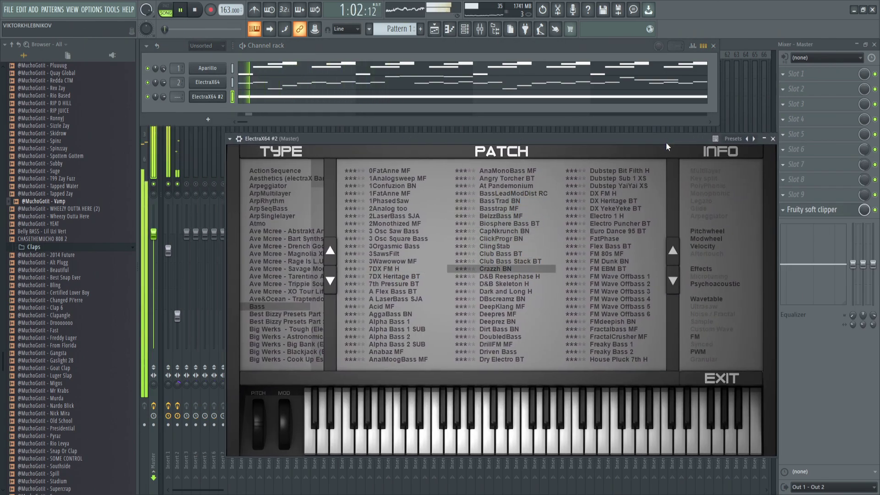
key(Down)
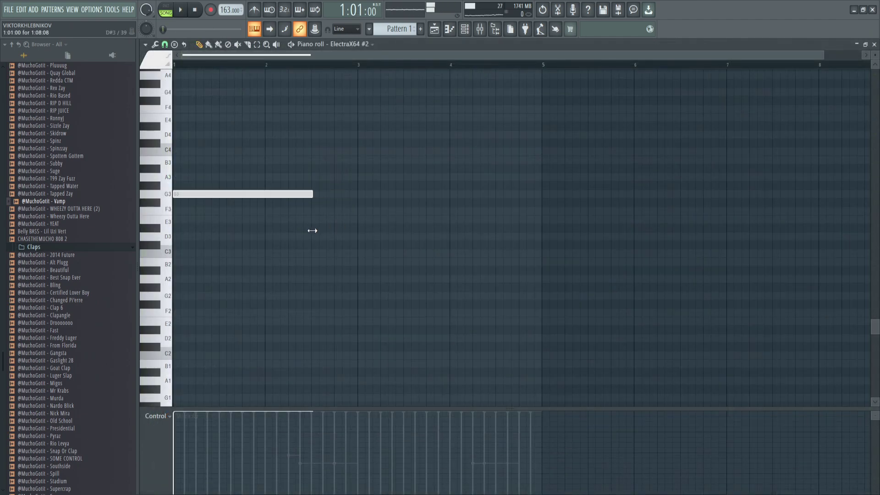
- Play back the shortened G3 bass note and lower the volume of Insert 3
key(space)
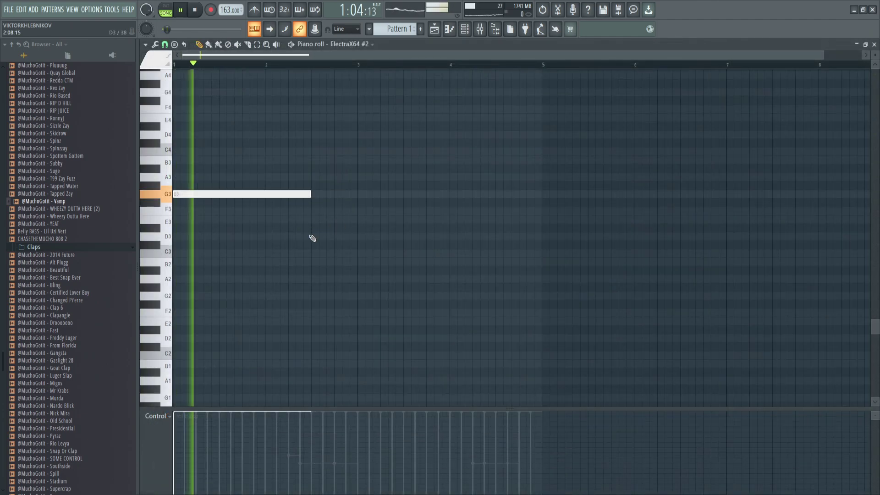
scroll(310, 238, up, 3)
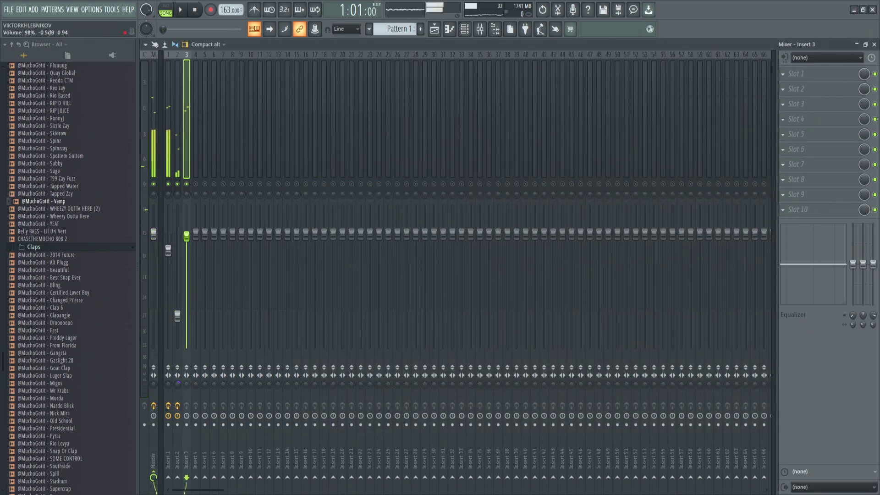
drag(186, 236, 186, 248)
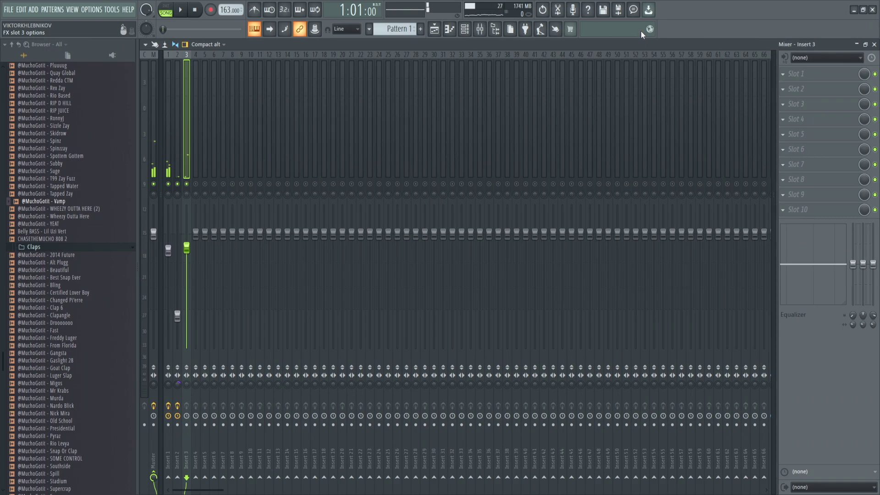
- Load Ozone 10 Imager and Fruity Parametric EQ 2 on Insert 3 and pull down the lowest EQ band
click(389, 281)
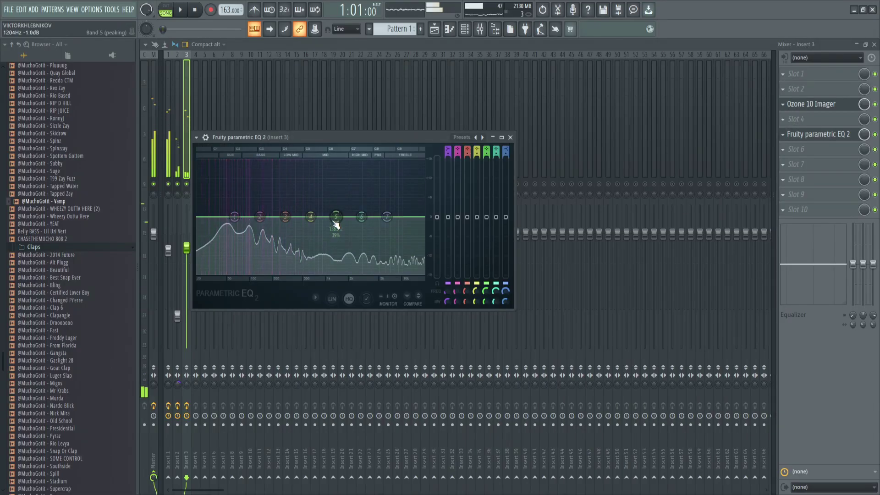
drag(335, 224, 306, 216)
key(space)
drag(235, 217, 232, 236)
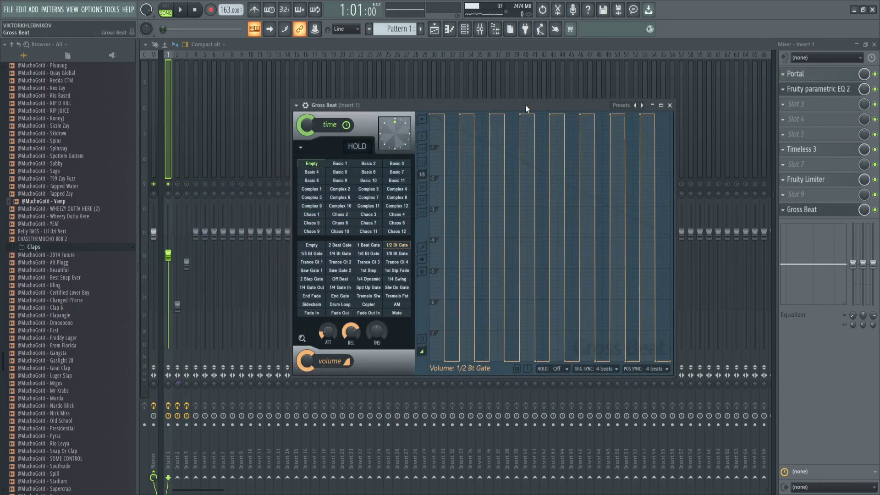
- Add extra cuts to Gross Beat's volume gate envelope on Insert 1, reduce its release to about 22 ms and play it back
drag(525, 105, 503, 108)
drag(497, 117, 489, 370)
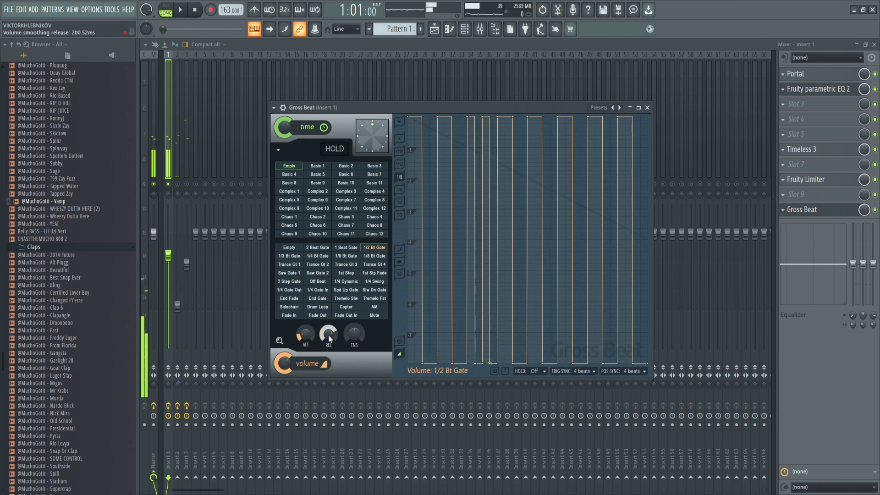
drag(371, 108, 434, 84)
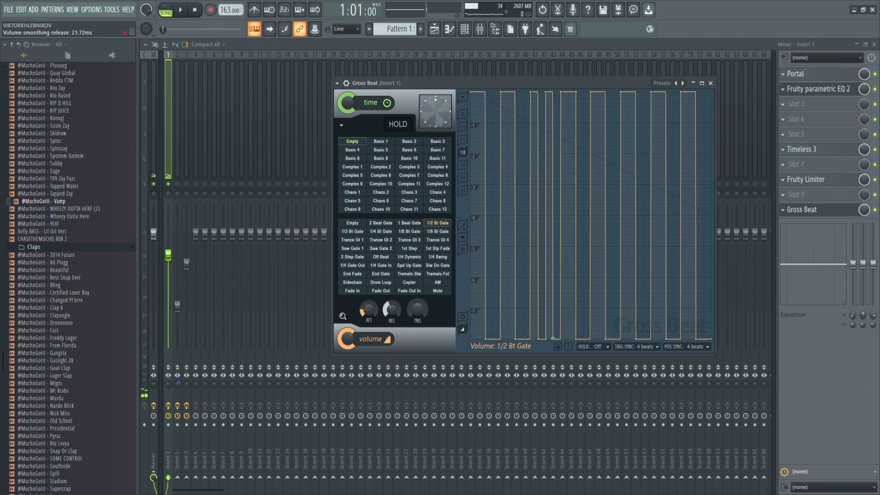
key(space)
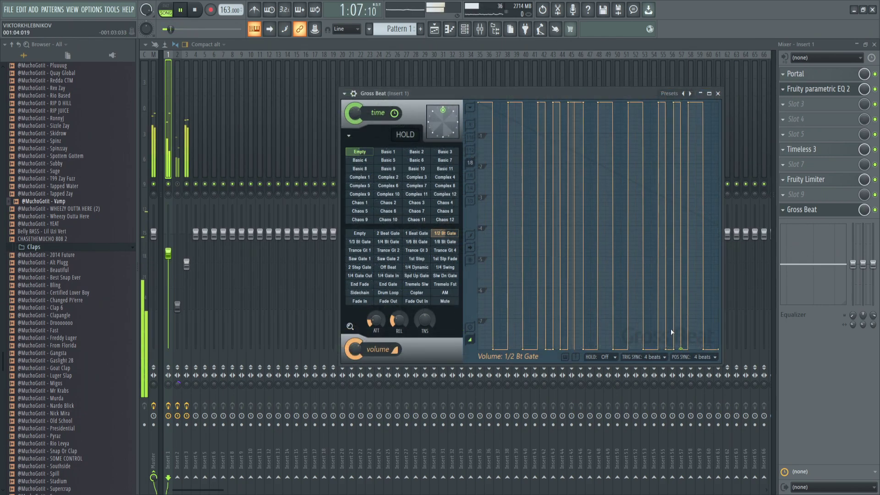
key(space)
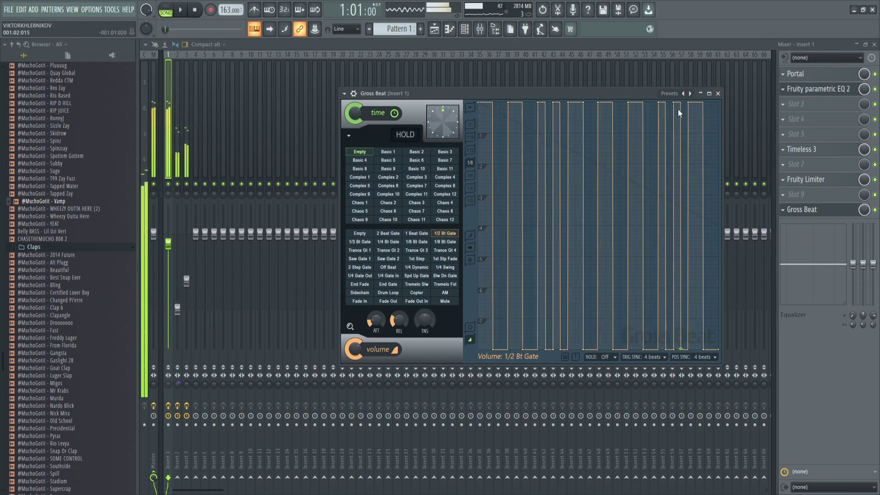
- Move Insert 1's gated Gross Beat to slot 9 and switch it off, then play back with an unedited Gross Beat in slot 10
click(717, 93)
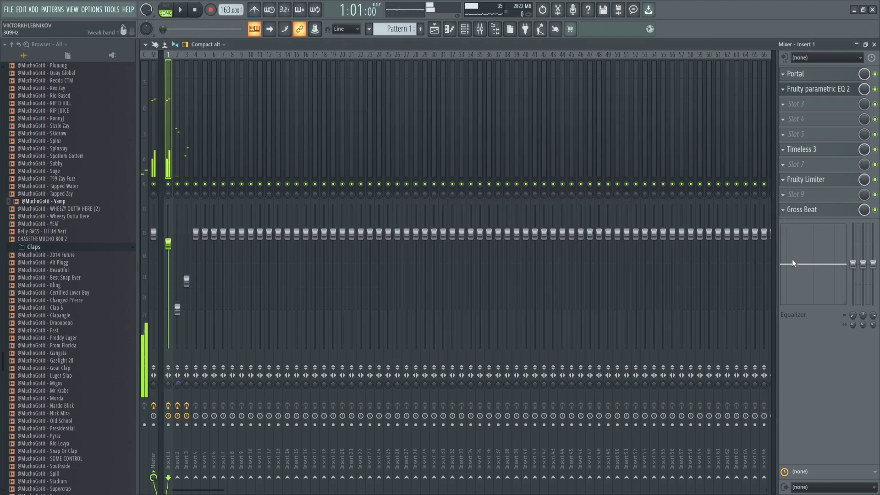
drag(799, 209, 801, 196)
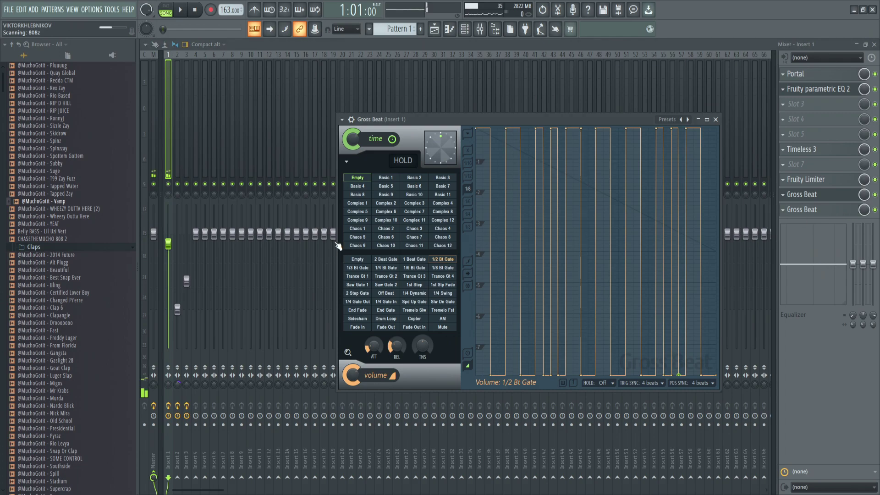
click(793, 210)
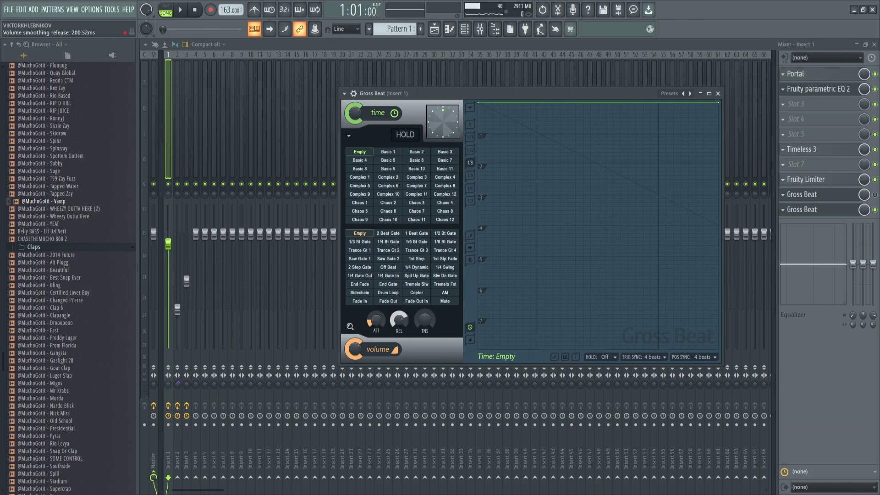
click(717, 93)
key(space)
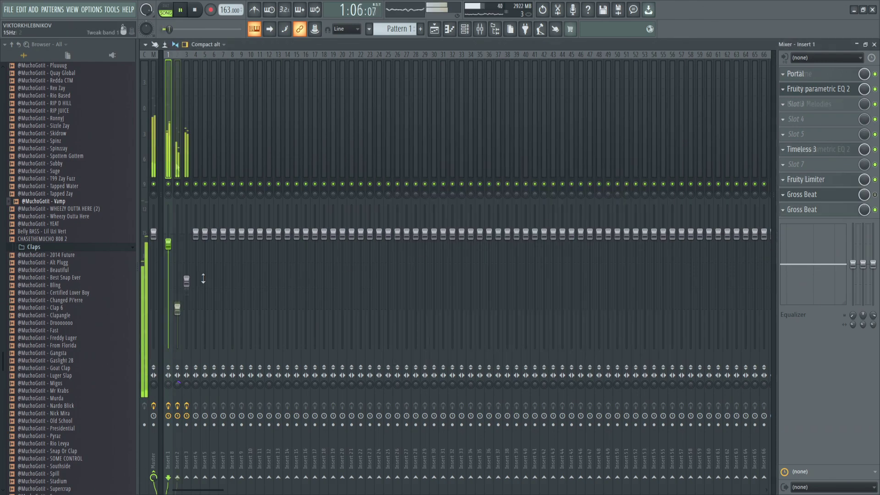
key(space)
- Play the pattern and remove Fruity Parametric EQ 2 from ElectraX64's Insert 2
click(465, 29)
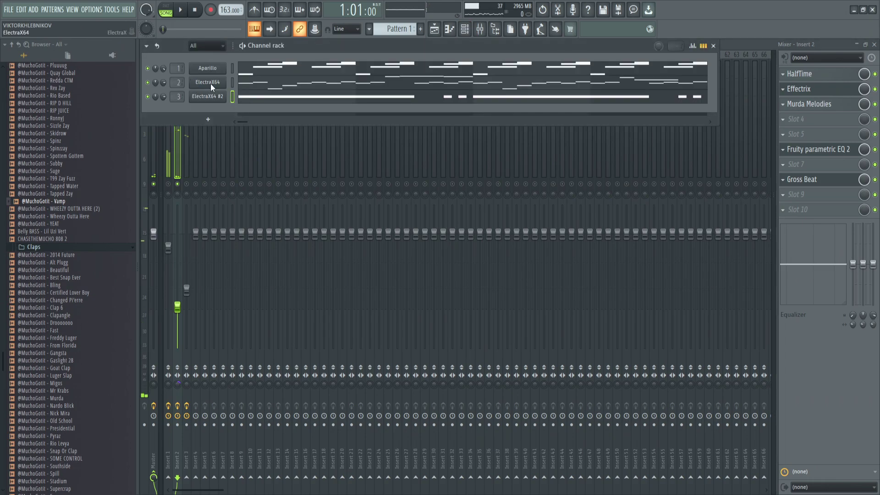
key(space)
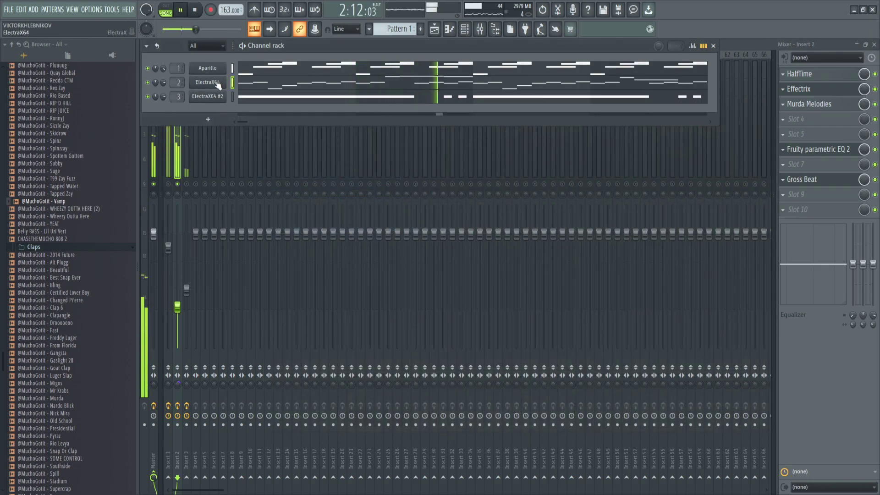
key(space)
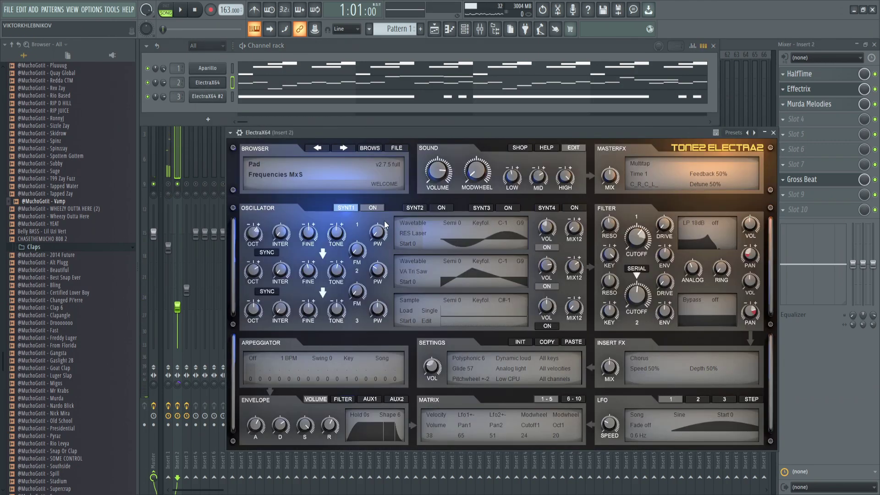
- Switch ElectraX64 to the Pad patch Cream Spread H and play it back with all of Insert 2's effects enabled
click(369, 149)
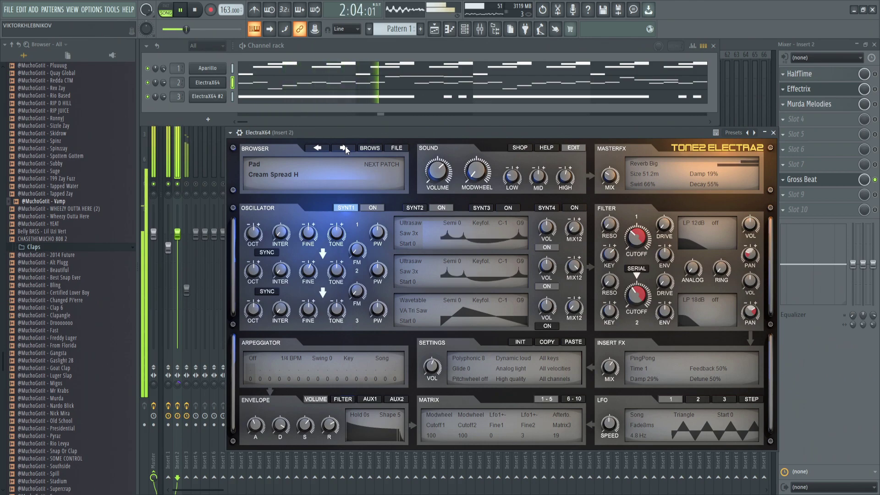
key(space)
click(773, 132)
right_click(874, 179)
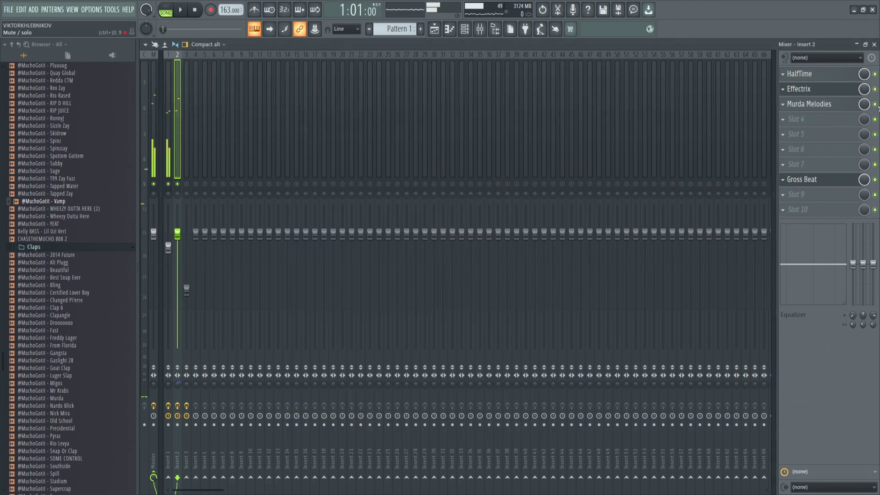
key(space)
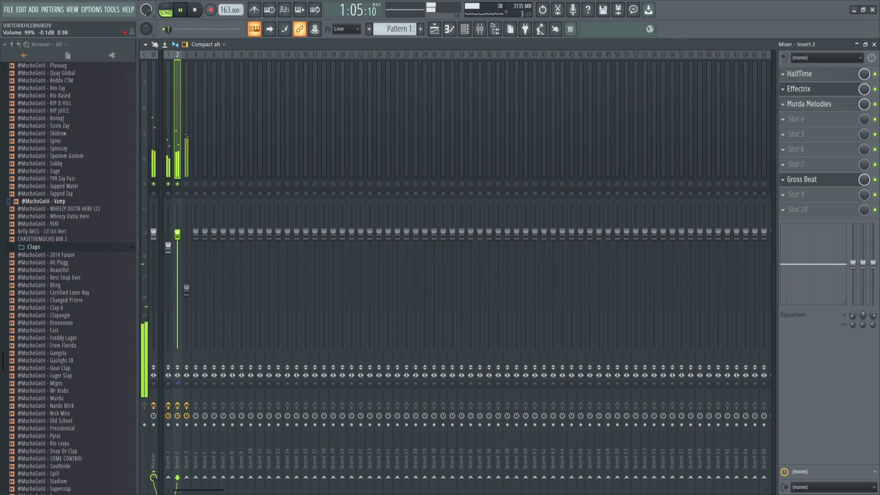
- Transpose all ElectraX64 notes up one octave in the piano roll and play the pattern
click(479, 28)
click(428, 85)
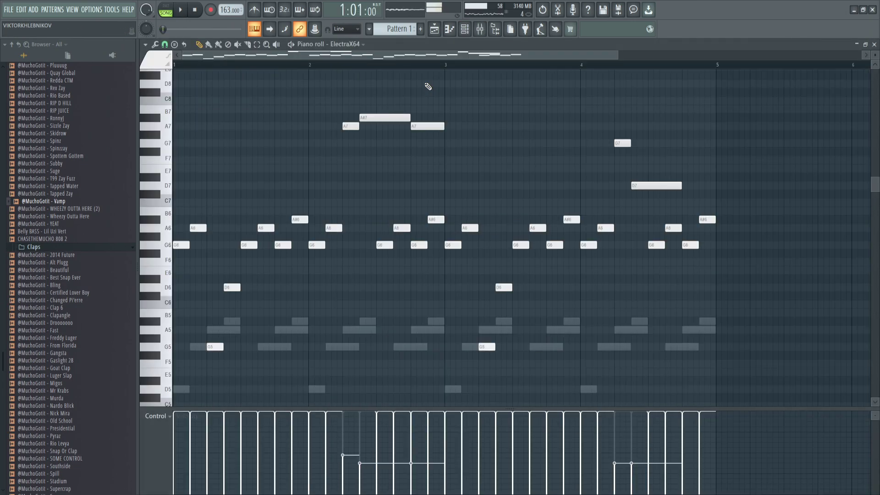
scroll(428, 86, down, 3)
key(space)
key(Escape)
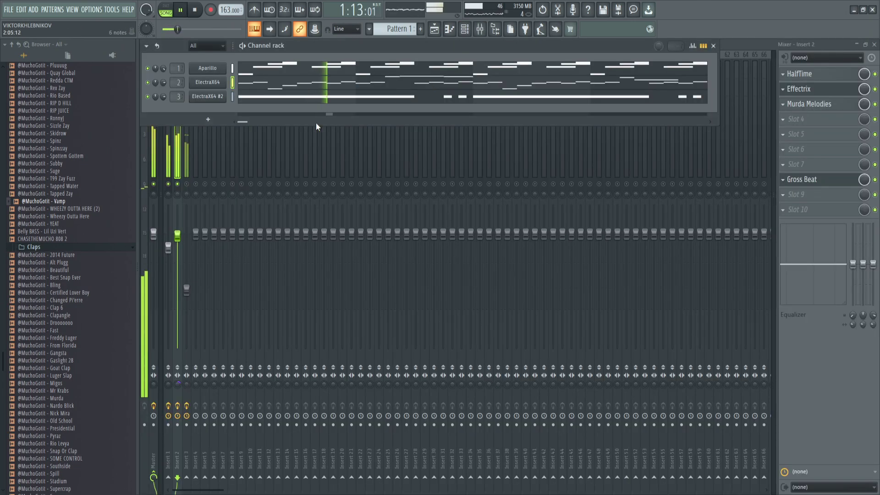
key(Escape)
- Remove HalfTime from Insert 2 and transpose all ElectraX64 notes back down one octave
drag(177, 236, 176, 261)
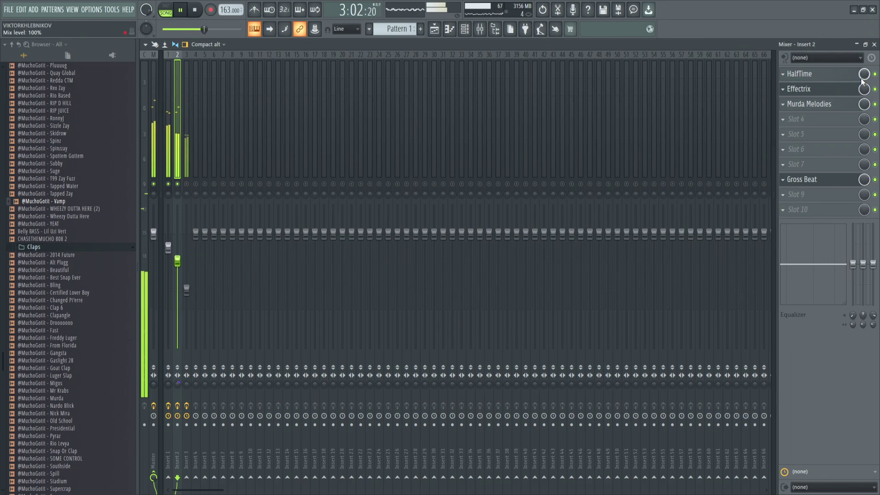
key(space)
drag(863, 75, 863, 129)
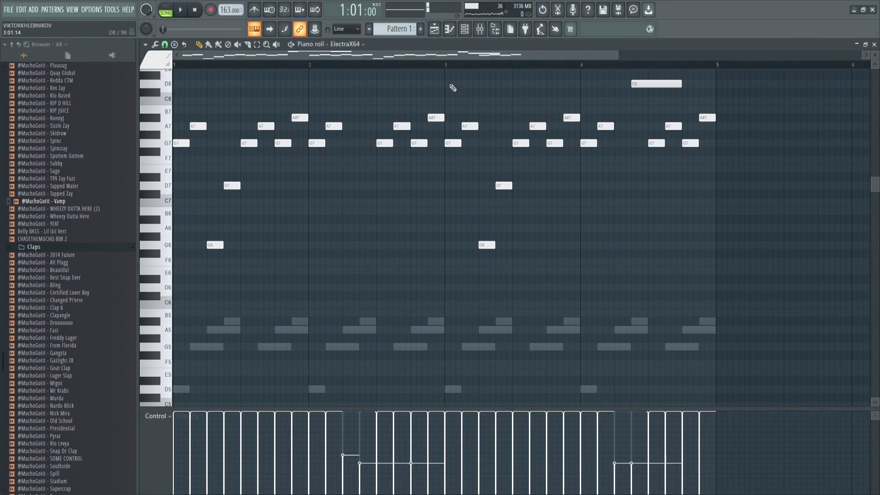
scroll(451, 86, up, 3)
key(Escape)
- Lower Insert 2's volume to 62% and raise Insert 1's volume slightly while the pattern plays
drag(179, 259, 179, 278)
key(space)
drag(168, 249, 169, 239)
key(space)
click(177, 277)
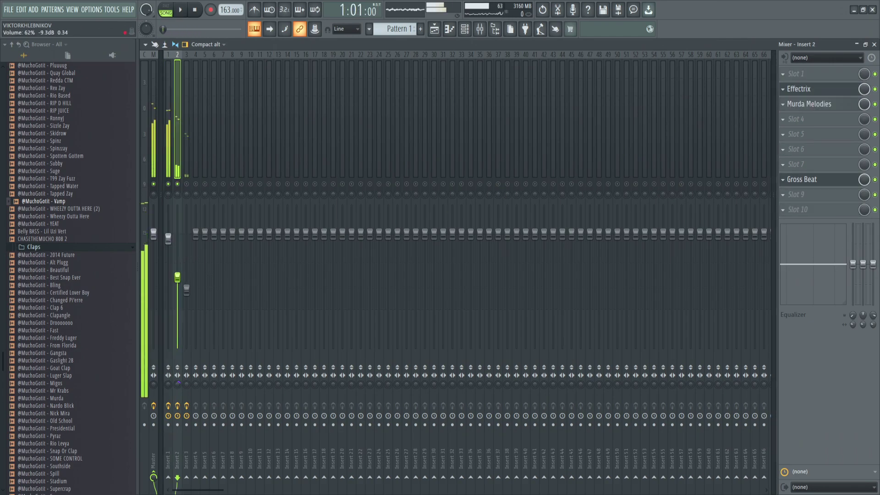
- Solo Inserts 1 and 3 together and lower both volumes slightly during playback
click(171, 167)
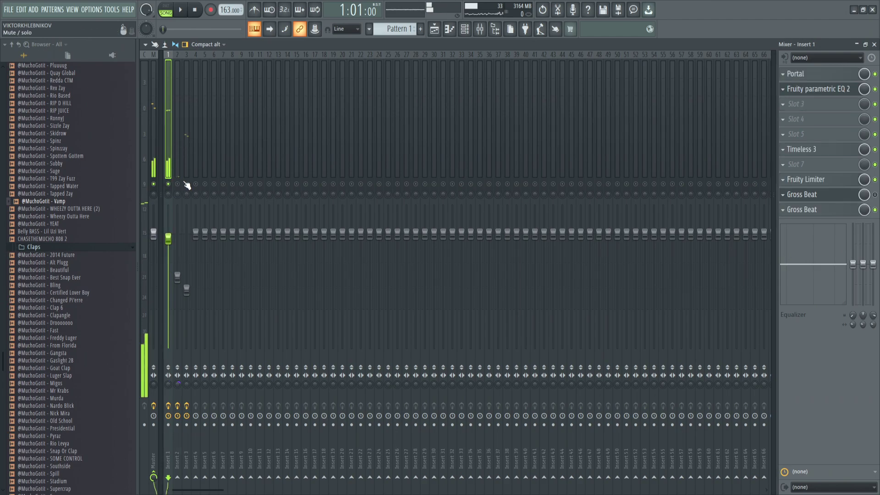
click(187, 184)
click(187, 290)
key(space)
drag(187, 289, 187, 296)
click(170, 237)
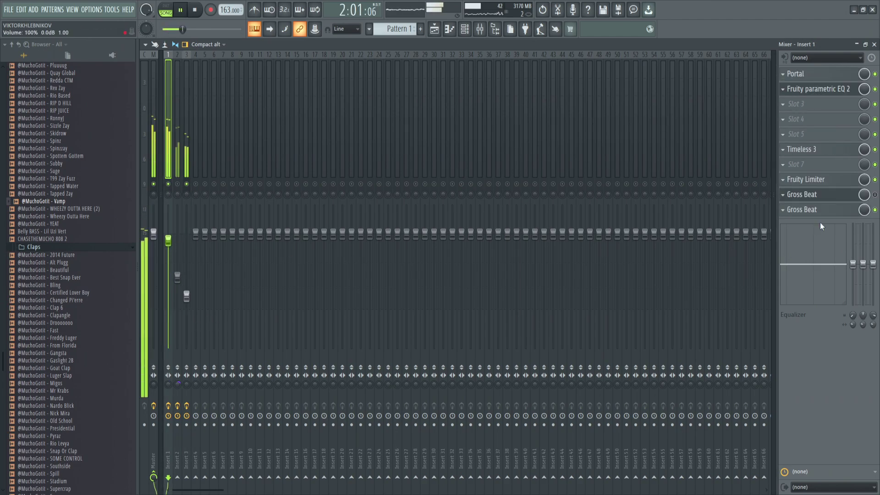
key(space)
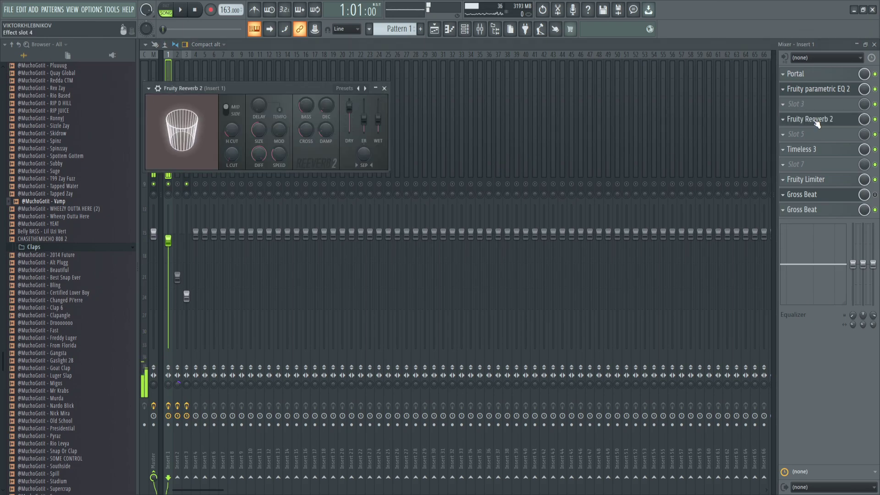
- Place Fruity Reeverb 2 in slot 5 of Insert 1, load the Cathedral preset and adjust its low cut
scroll(817, 121, down, 1)
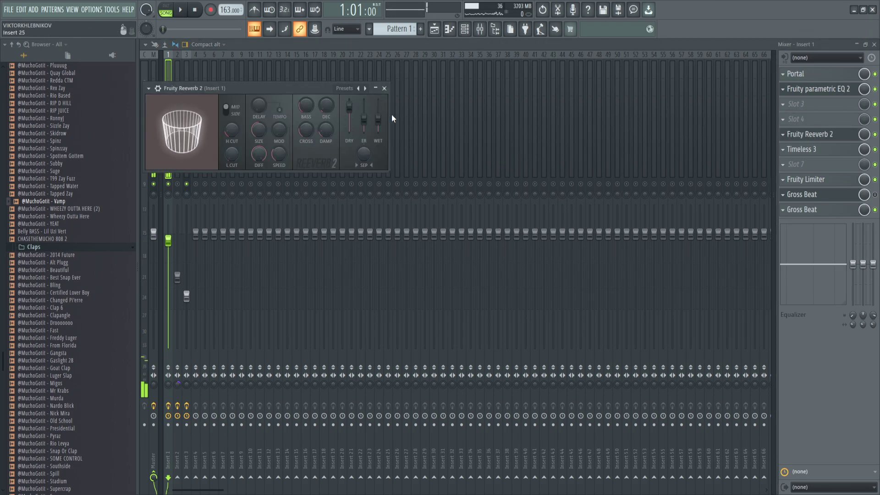
click(346, 90)
click(350, 105)
drag(232, 154, 232, 143)
drag(335, 91, 449, 113)
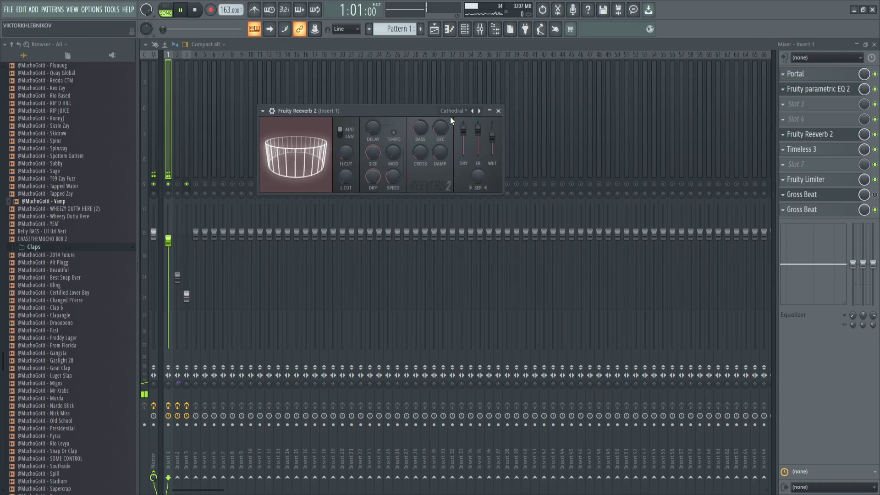
- Play back Insert 1 with the reverb and reduce Fruity Reeverb 2's mix level to 37%
key(space)
click(499, 111)
key(space)
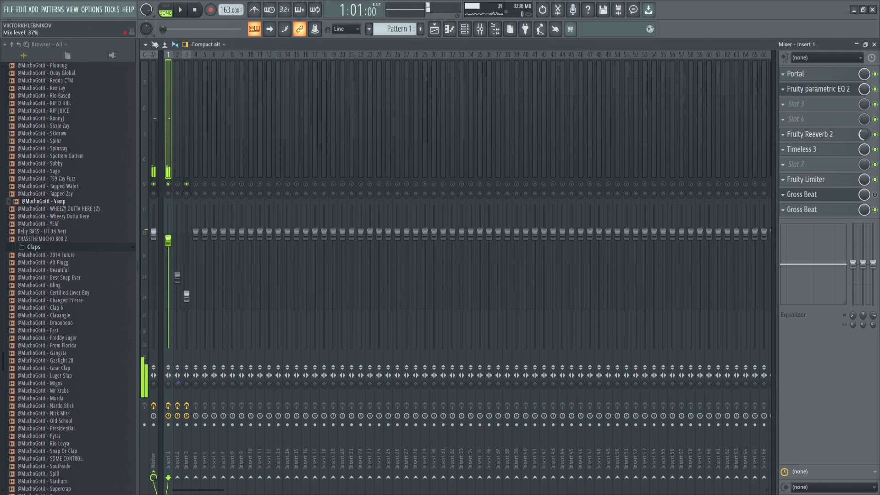
key(space)
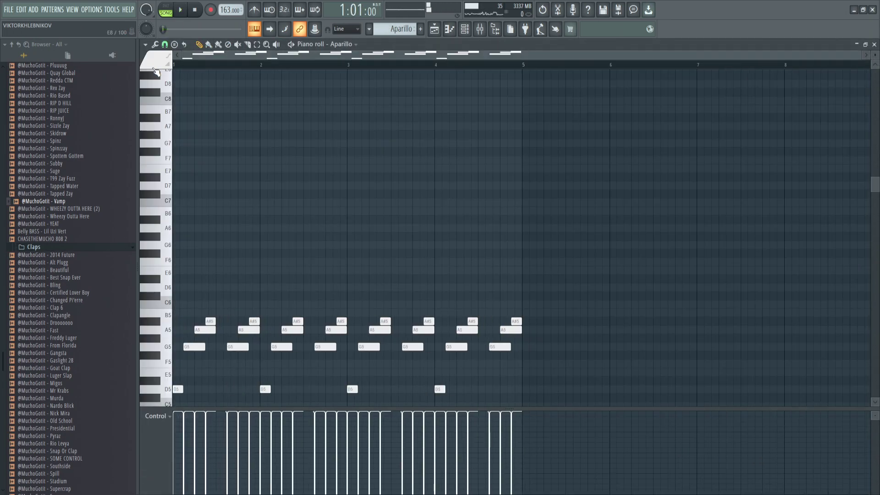
- Split Pattern 1 by channel into Aparillo, ElectraX64 and ElectraX64 #2, and check the notes and their playlist clips
scroll(240, 171, down, 3)
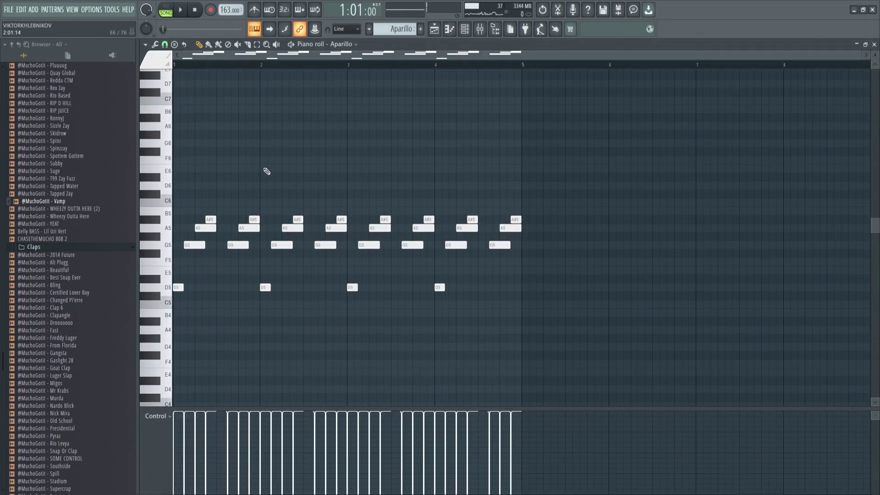
scroll(266, 171, up, 1)
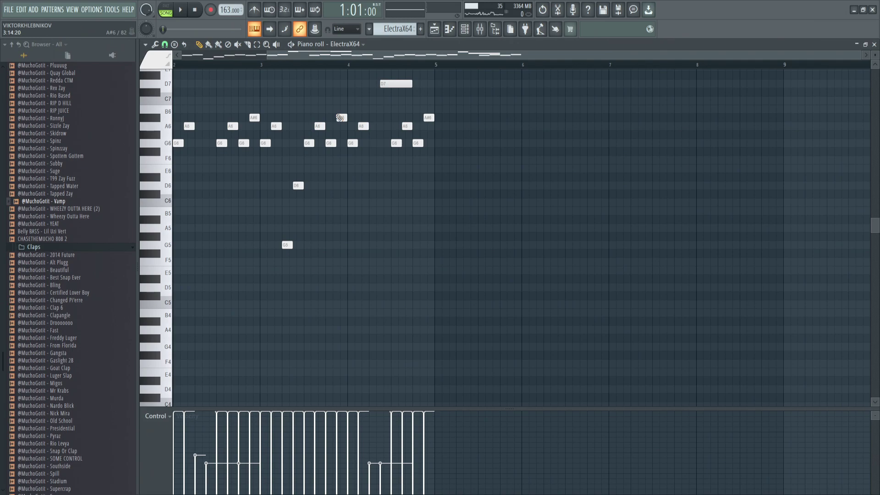
double_click(338, 133)
key(Escape)
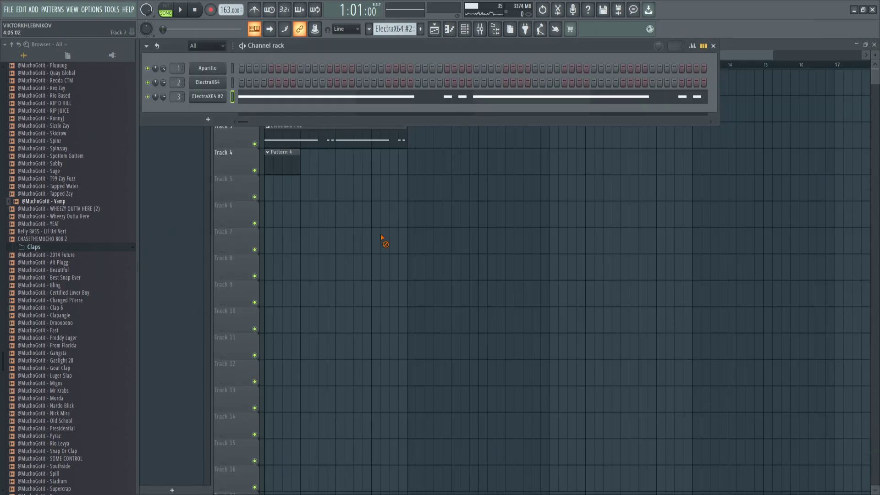
right_click(383, 240)
scroll(287, 120, up, 3)
click(483, 35)
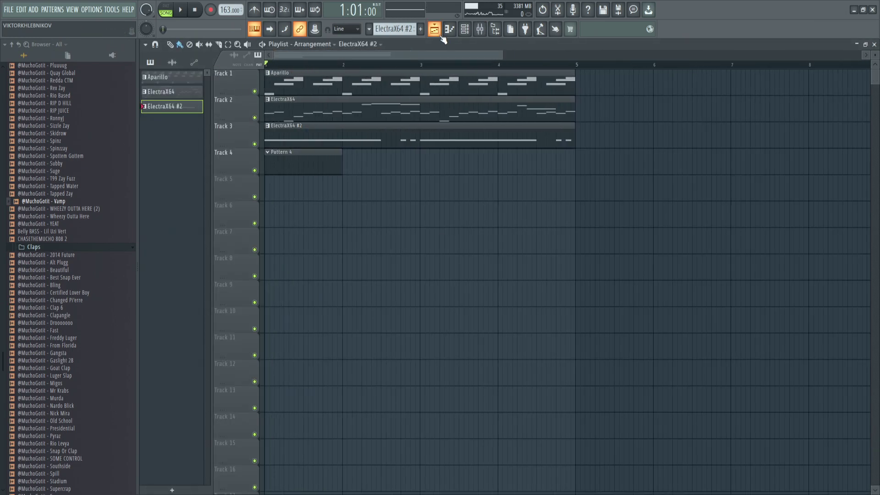
- Play the arrangement and raise Insert 1's volume to 97%
key(space)
click(479, 29)
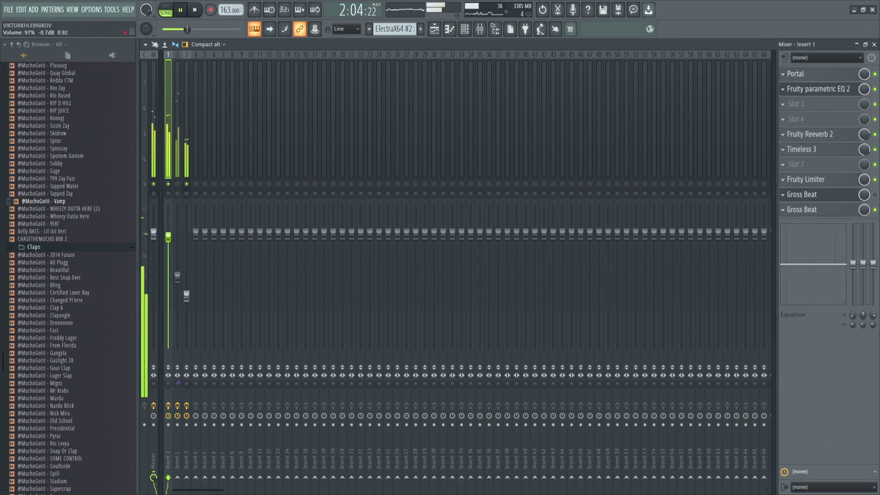
key(space)
- Duplicate the four-bar Aparillo clip on Track 1 twice so the copies fill bars 5 to 12
key(F9)
ctrl+click(546, 81)
scroll(546, 80, down, 2)
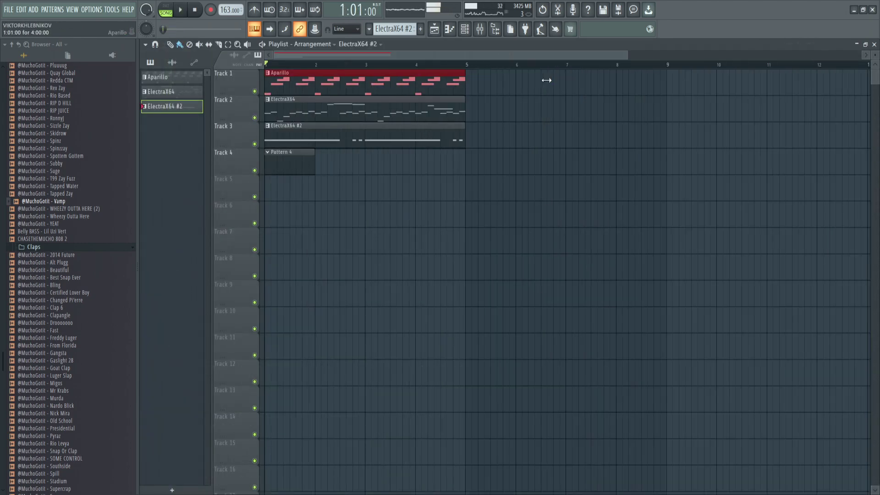
key(ctrl+b)
key(ctrl+b)
scroll(641, 73, down, 2)
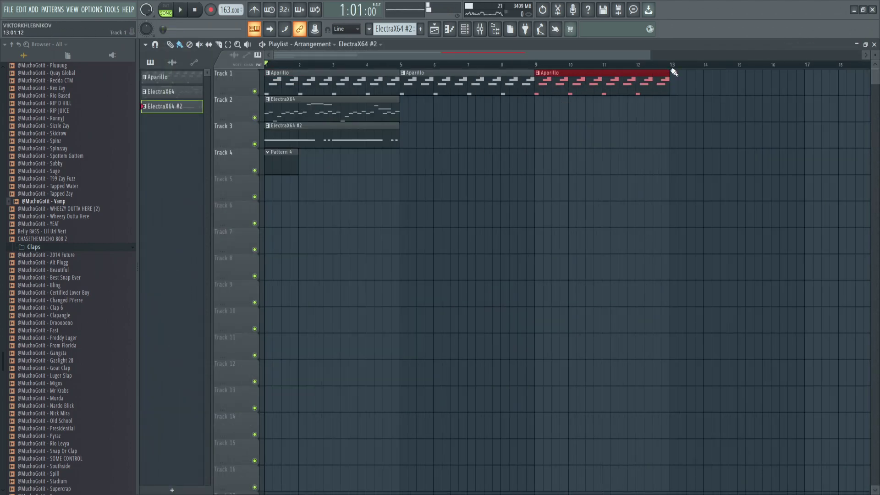
- Consolidate the two Aparillo copies in bars 5 to 12 into one audio clip and delete the copied pattern clips
drag(670, 66, 400, 67)
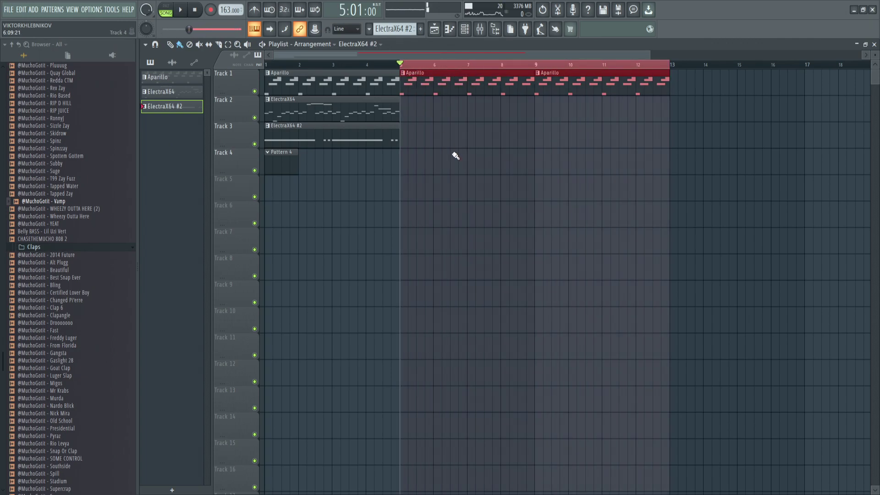
key(ctrl+alt+c)
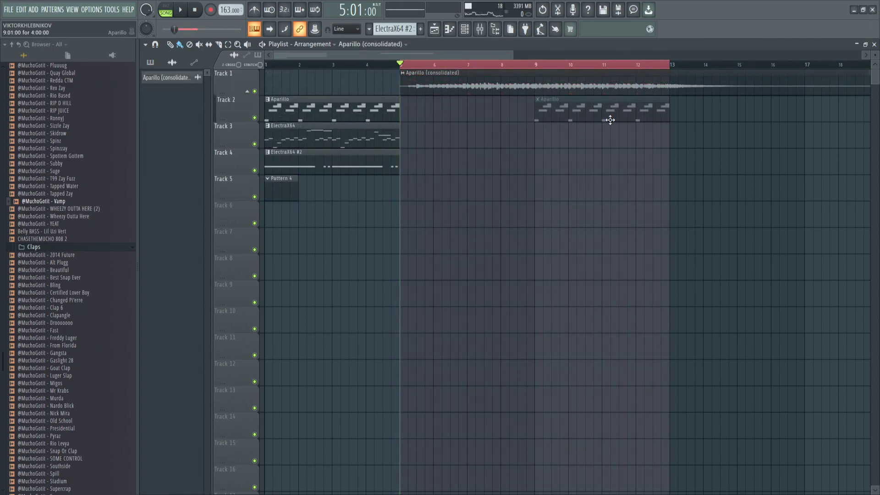
- Cut off the consolidated Aparillo audio after bar 12 and use its last eight bars or fewer as a clip starting at bar 1 of Track 1
scroll(675, 117, up, 3)
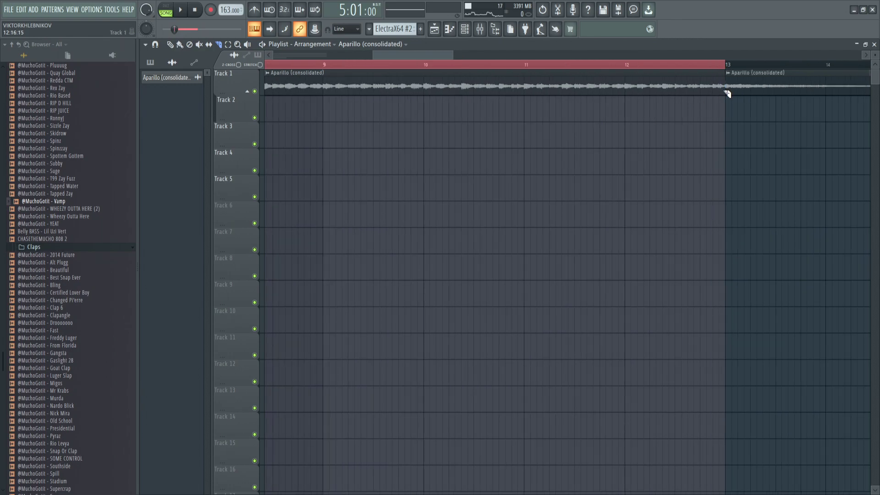
scroll(727, 93, down, 3)
drag(358, 73, 271, 74)
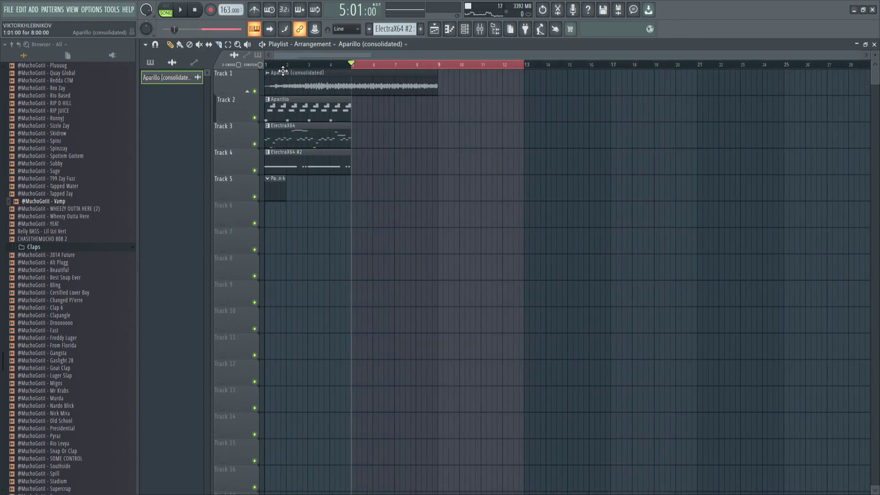
double_click(278, 64)
- Route the consolidated Aparillo audio clip to mixer Insert 1 and bypass that insert's effects
scroll(257, 92, up, 2)
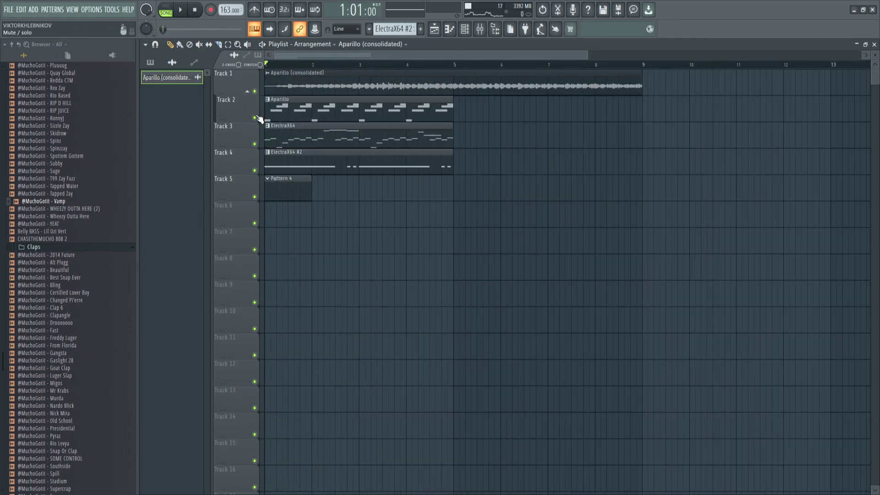
click(464, 31)
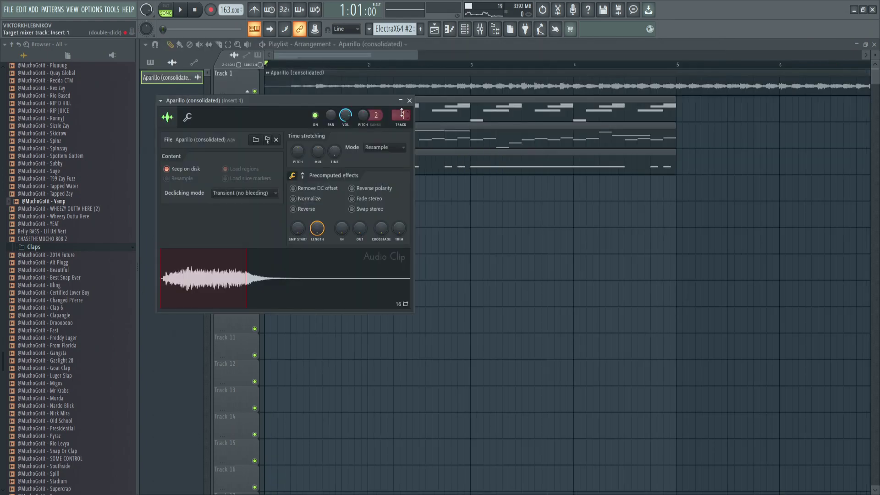
click(409, 100)
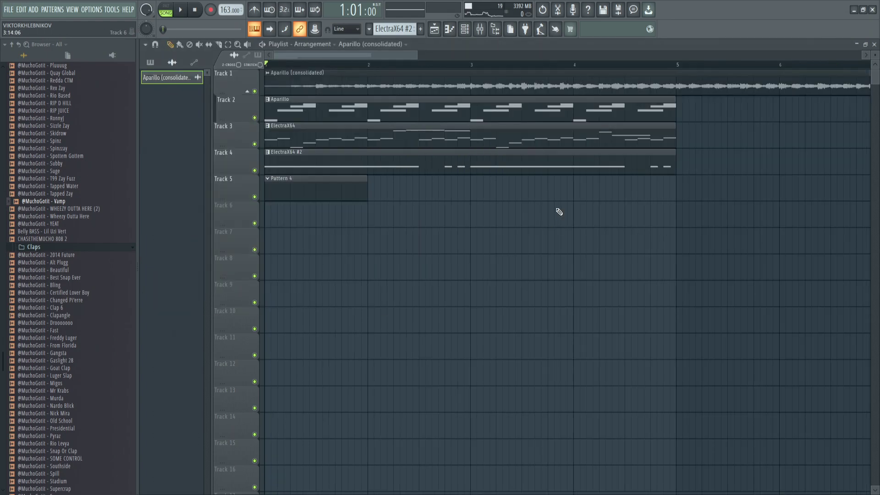
click(479, 30)
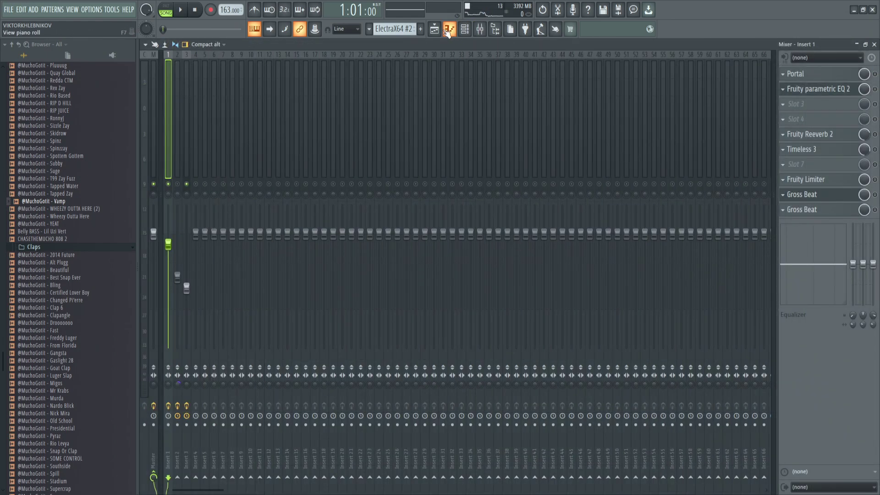
click(430, 32)
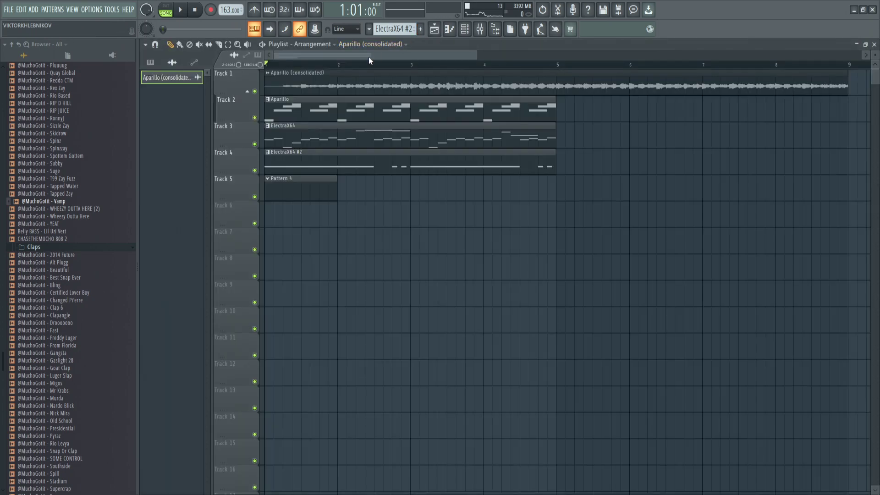
- Collapse Track 2 under Track 1 and slice the consolidated Aparillo audio at bar 5
key(space)
double_click(347, 83)
click(407, 100)
drag(851, 85, 273, 84)
key(space)
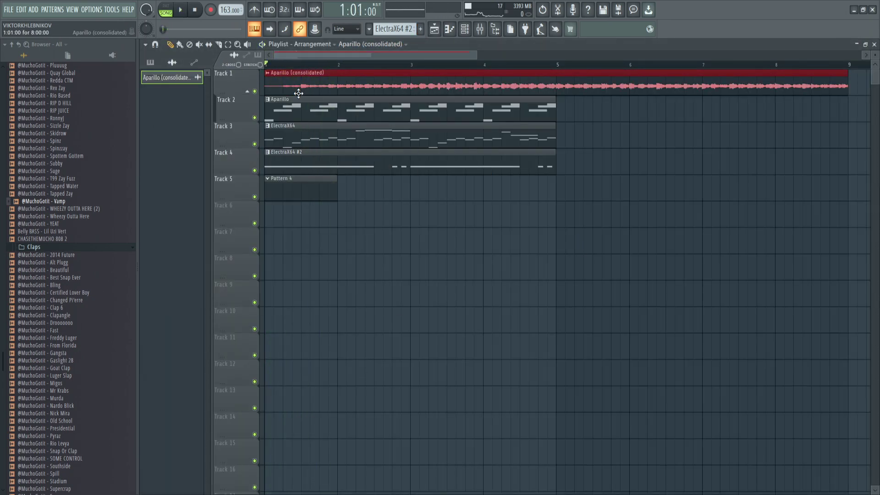
key(space)
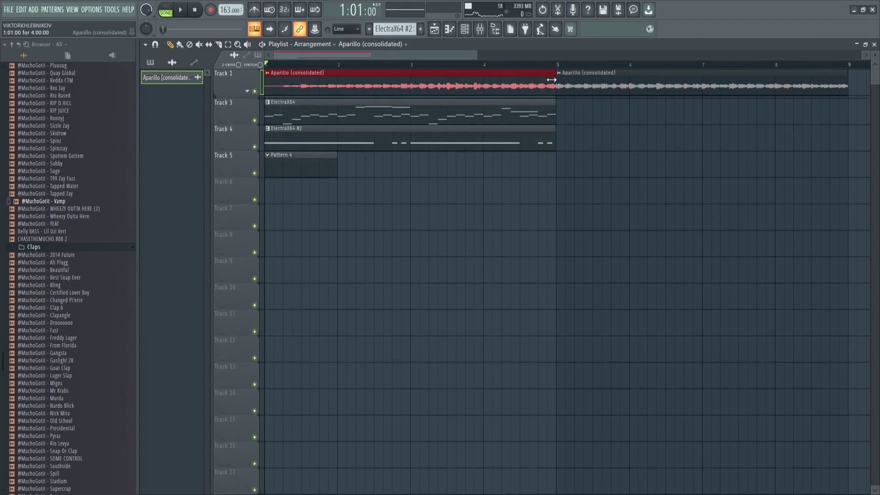
- Try a single four-bar cut of the Aparillo audio at the start of Track 1
drag(283, 65, 549, 73)
key(space)
right_click(564, 73)
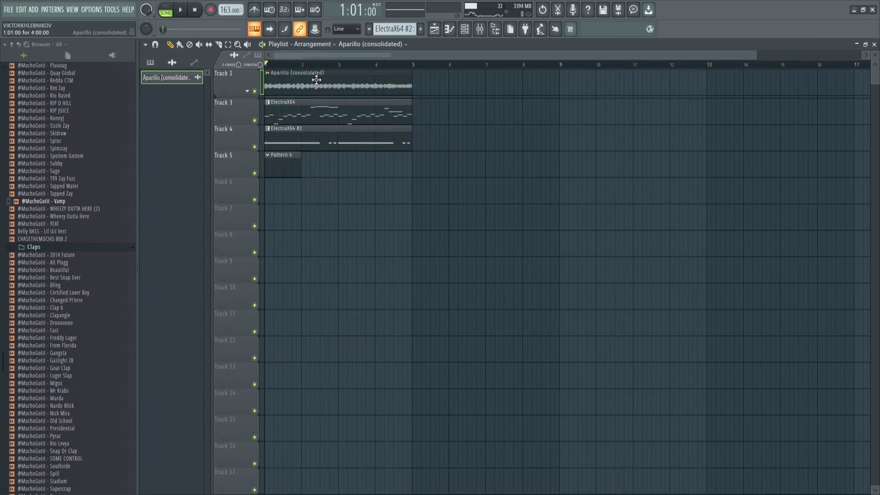
drag(311, 82, 219, 85)
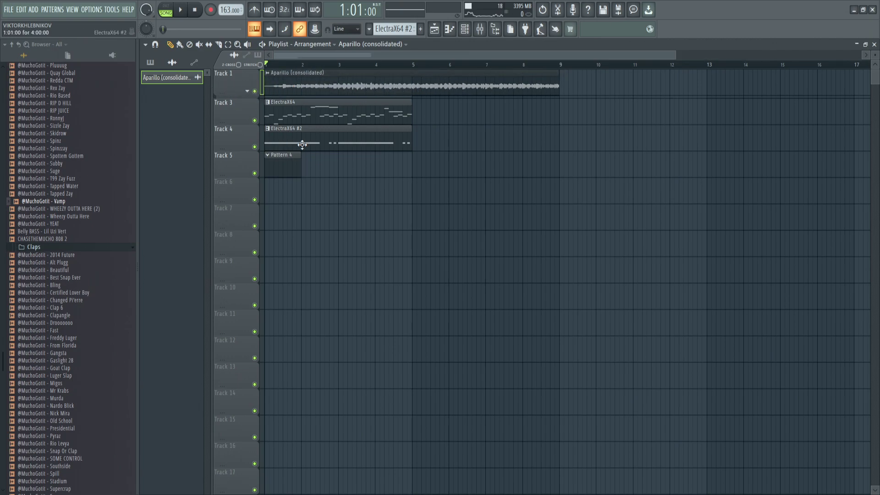
- Split the eight-bar Aparillo audio at bar 5 and repeat its second half in four-bar copies through bar 20
ctrl+scroll(400, 88, up, 3)
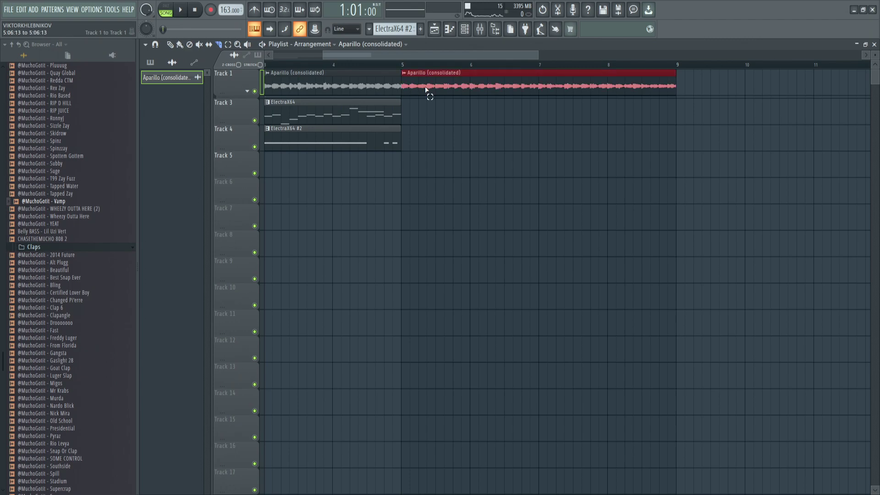
ctrl+scroll(428, 92, down, 4)
key(ctrl+b)
key(ctrl+b)
key(ctrl+b)
key(ctrl+b)
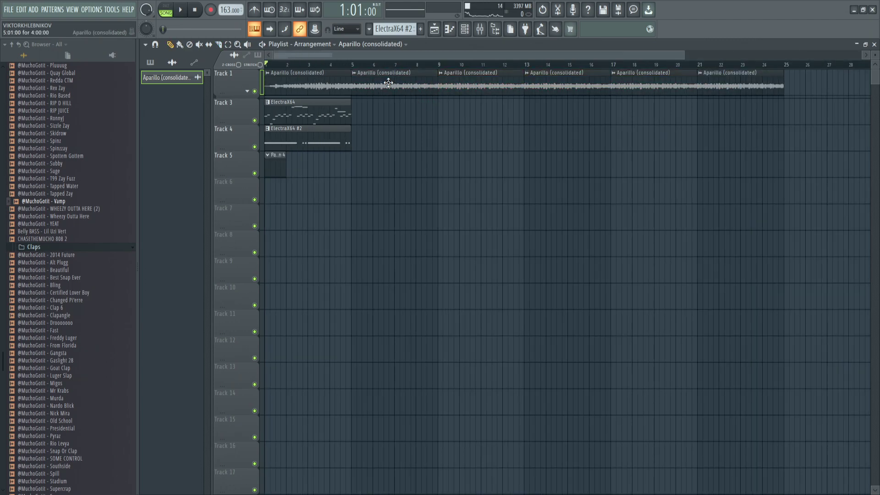
right_click(742, 87)
drag(745, 92, 418, 94)
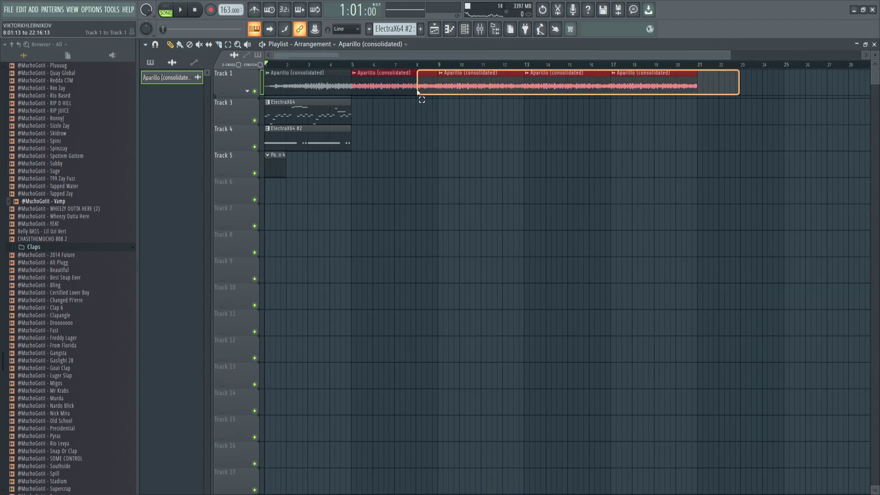
ctrl+scroll(430, 89, down, 2)
ctrl+scroll(277, 156, up, 3)
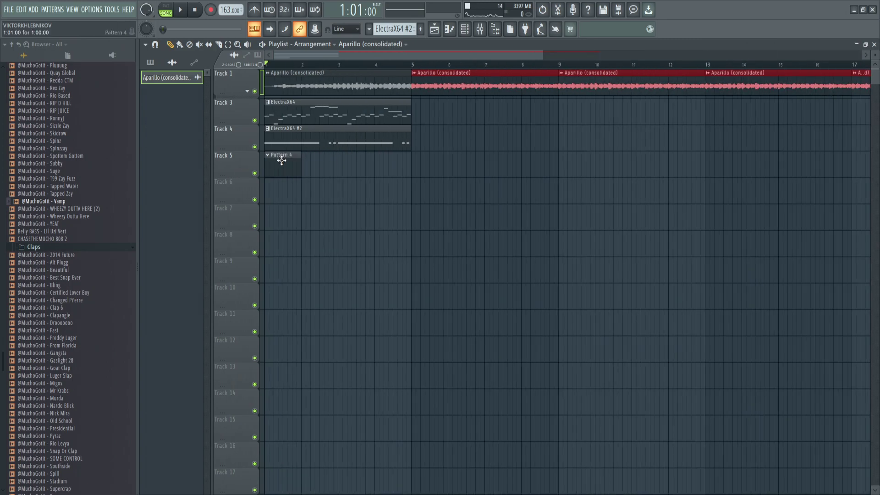
- Duplicate the ElectraX64 clip along Track 3 and delete every copy before bar 21
click(282, 160)
ctrl+scroll(311, 151, up, 2)
ctrl+click(353, 115)
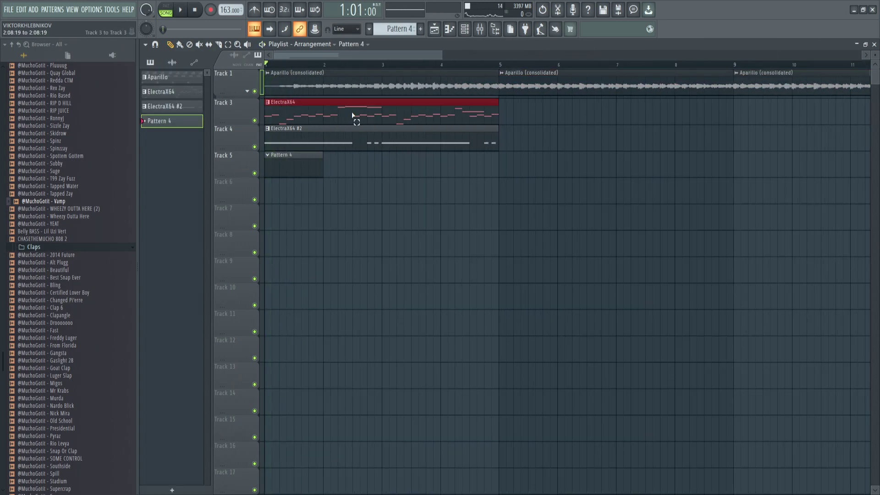
ctrl+scroll(353, 115, down, 3)
key(ctrl+b)
key(ctrl+b)
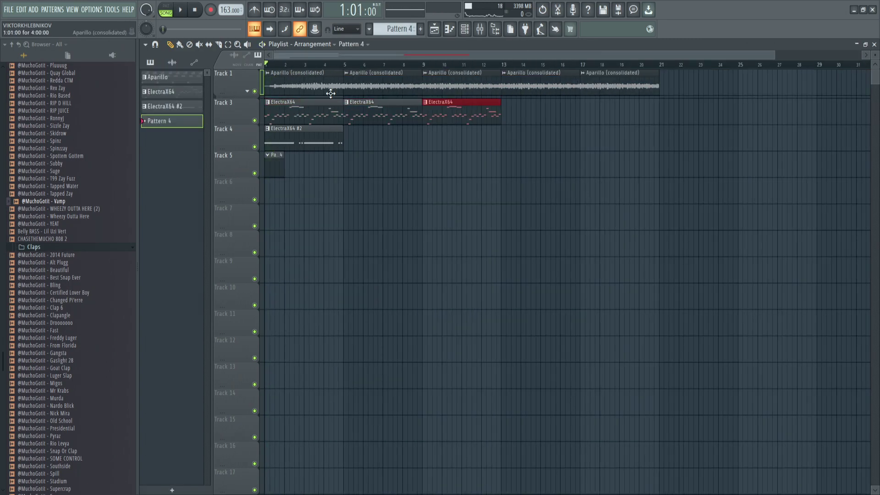
ctrl+drag(535, 117, 327, 118)
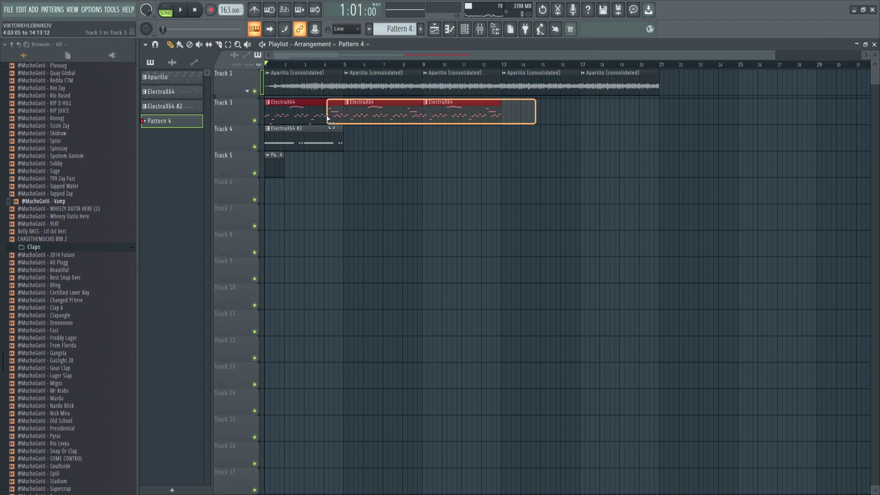
key(ctrl+b)
right_click(293, 115)
- Extend the Aparillo audio on Track 1 and the ElectraX64 pattern on Track 3 through bar 28
ctrl+click(648, 88)
key(ctrl+b)
key(ctrl+b)
ctrl+click(670, 120)
key(ctrl+b)
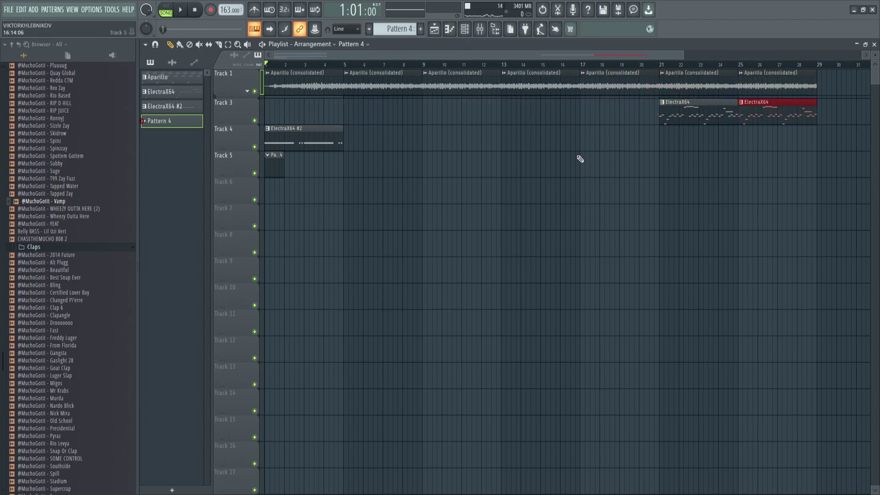
click(59, 141)
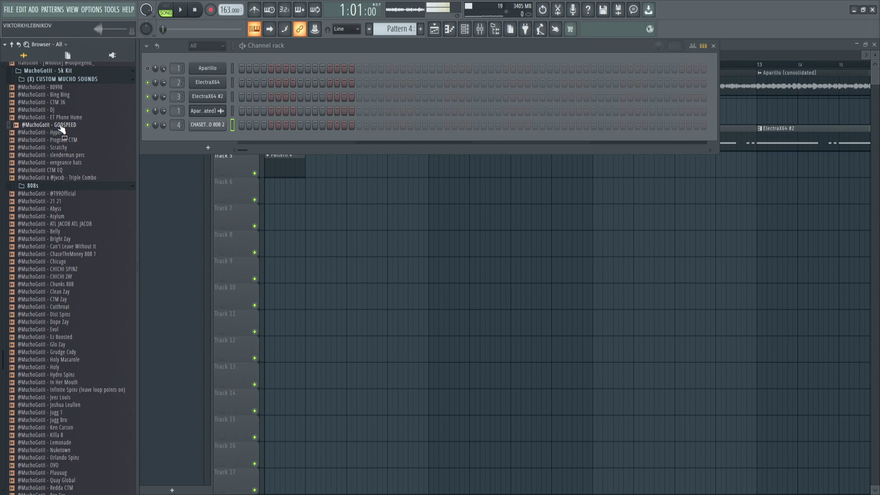
drag(27, 134, 208, 146)
drag(36, 163, 215, 148)
click(232, 111)
key(z)
key(F9)
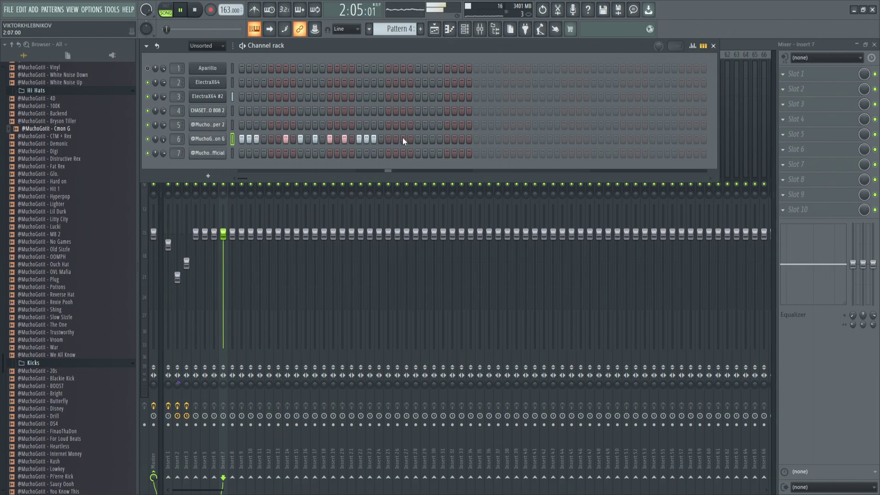
- Complete the Cmon G hi-hat's two-bar pattern with hits on steps 23, 29 and 31, and repeat it over the following two bars
click(403, 138)
click(424, 139)
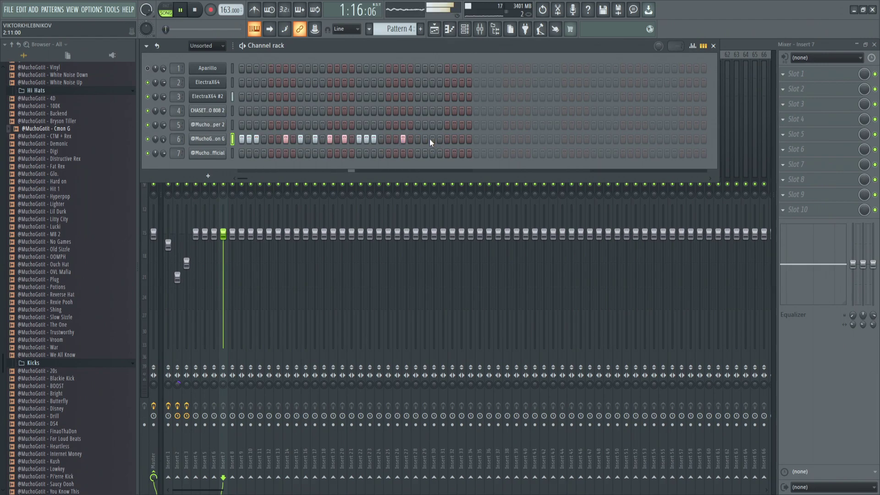
click(447, 139)
click(461, 139)
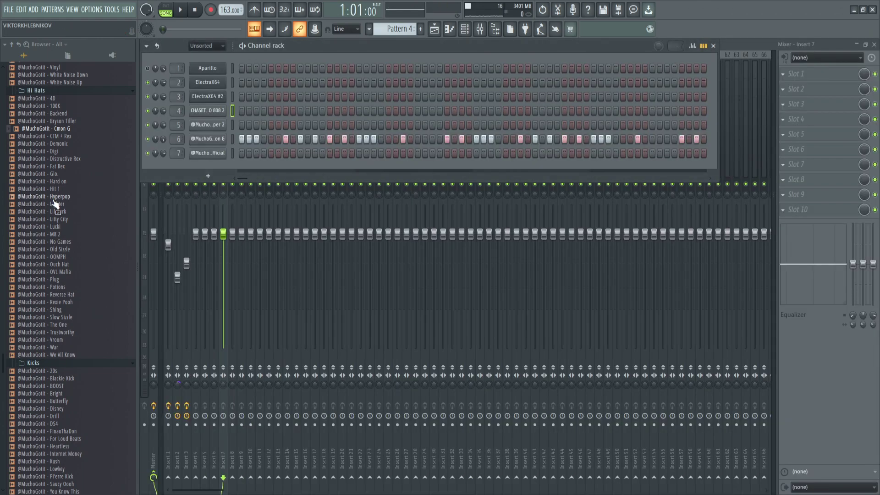
- Add Fruity Parametric EQ 2 to slot 3 of the 808's Insert 7 and boost band 6 by 4.3 dB at 1117 Hz
scroll(59, 202, up, 6)
click(219, 157)
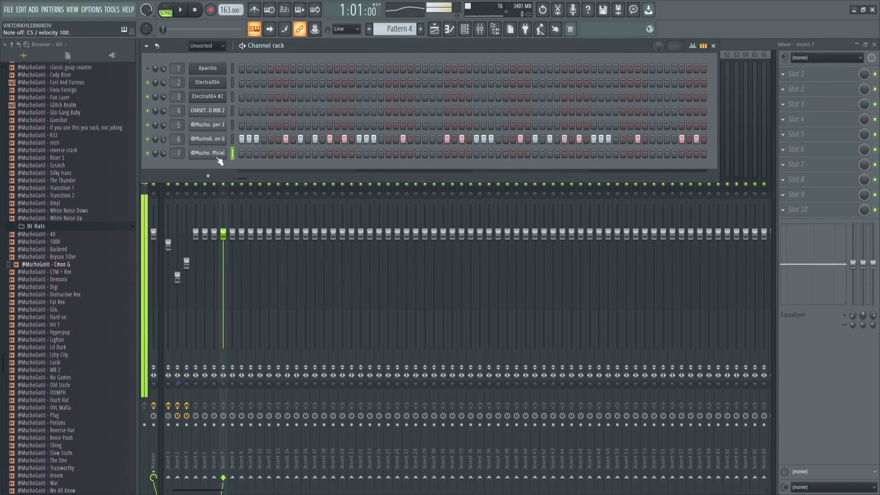
key(F6)
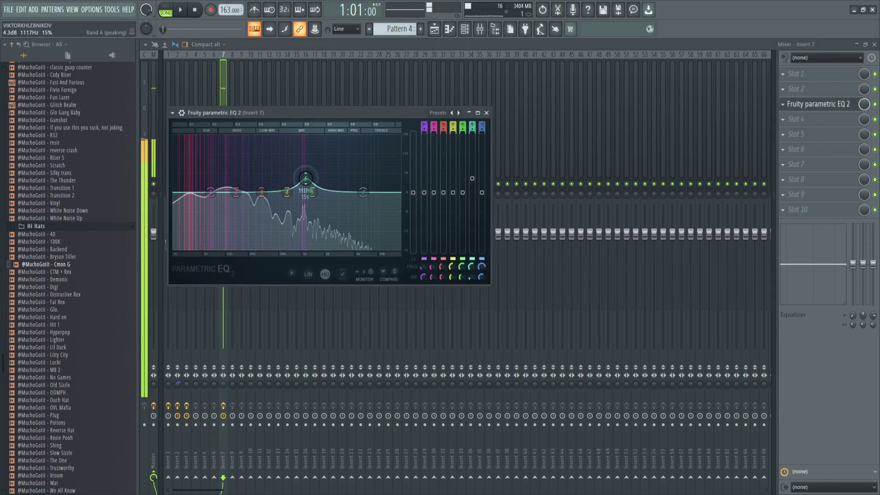
key(F7)
key(space)
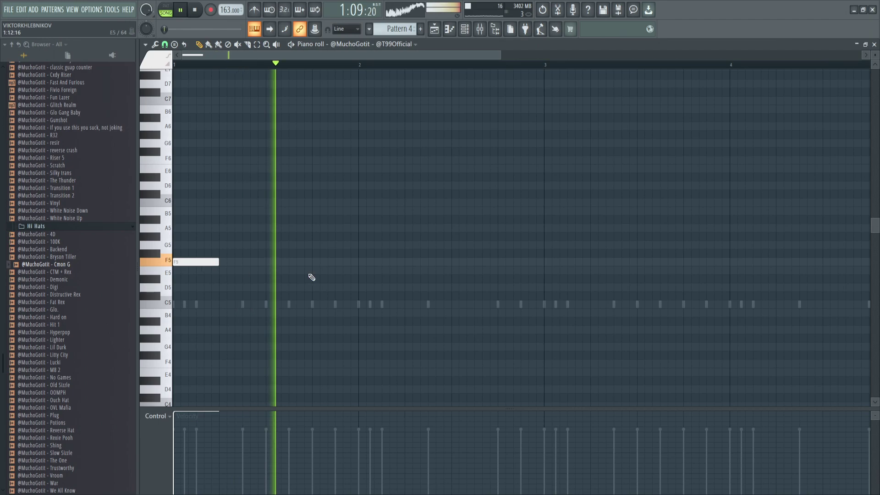
click(406, 263)
right_click(405, 262)
key(space)
key(space)
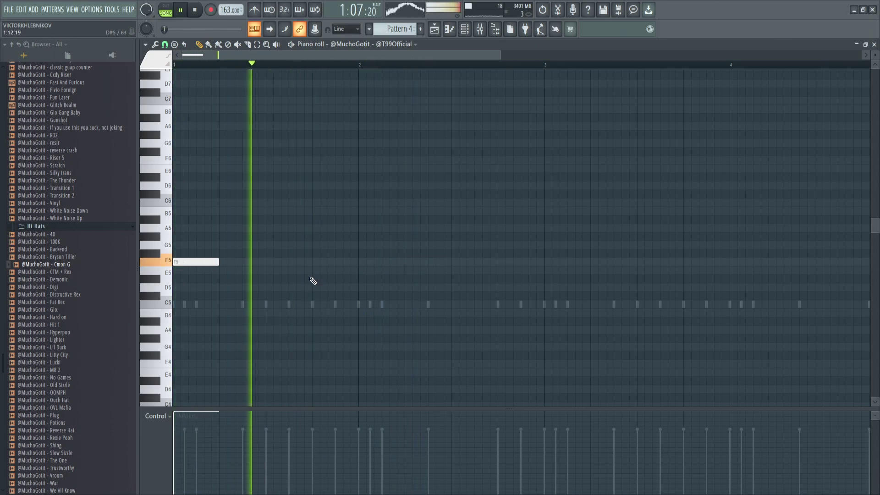
- Add two-step 808 notes: F5 on step 15 of bar 1, and F5, D#5 and F5 on steps 7, 11 and 13 of bar 2
scroll(345, 268, up, 2)
click(335, 262)
drag(394, 261, 379, 262)
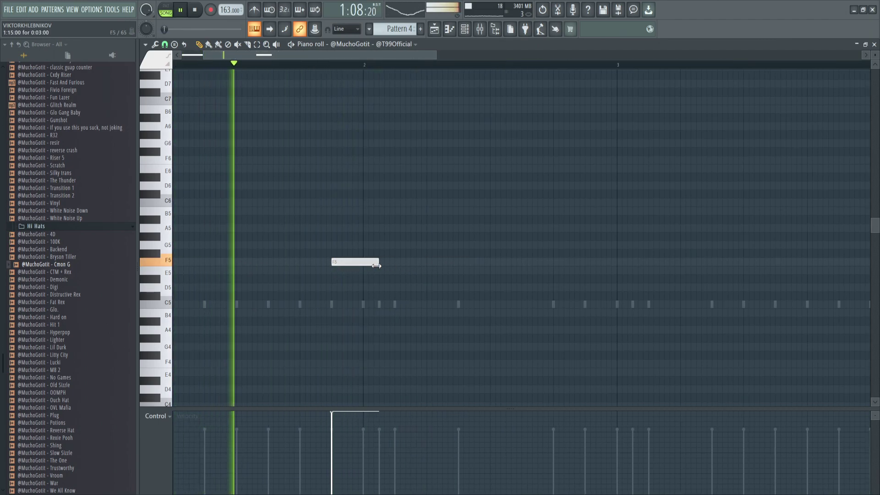
drag(379, 262, 362, 261)
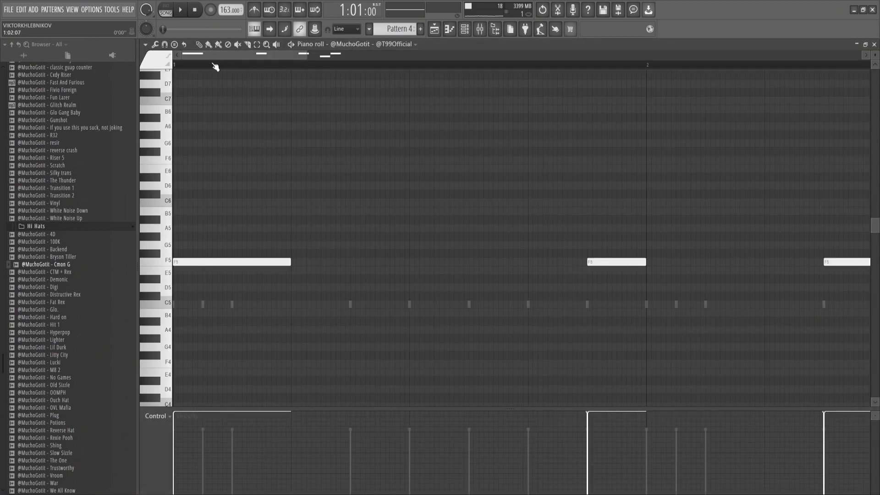
scroll(430, 259, down, 4)
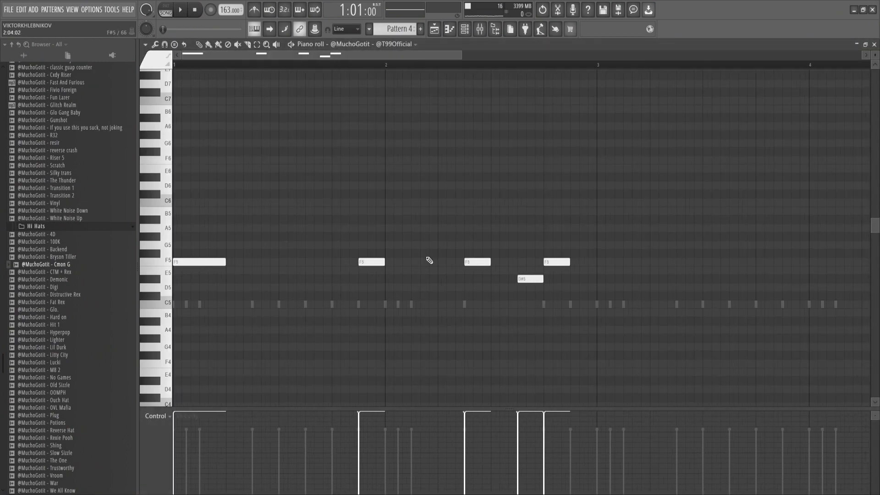
scroll(562, 292, up, 3)
scroll(545, 289, down, 4)
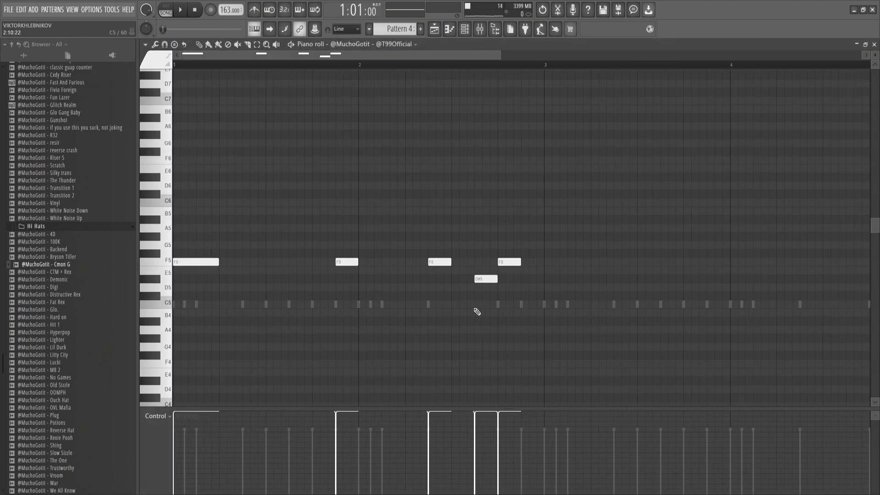
- Lower Insert 7's volume and add Fruity Fast Dist to its slot 6 to distort the 808
key(F9)
key(space)
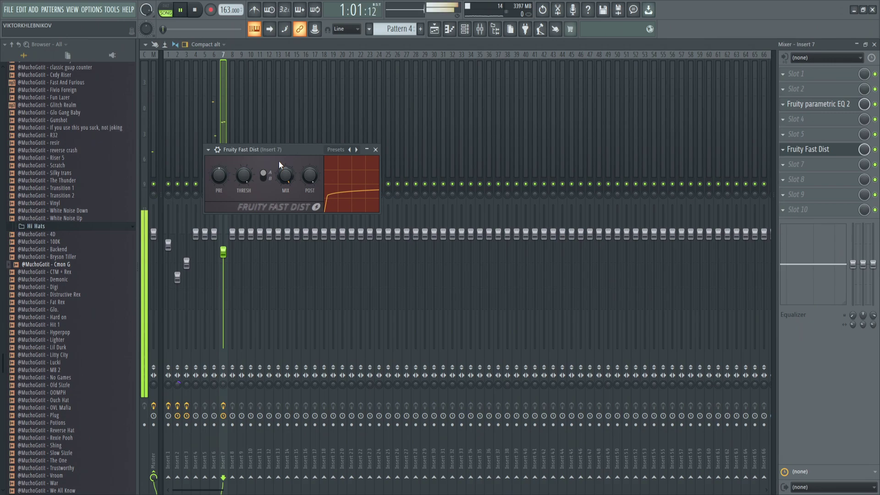
key(space)
key(Escape)
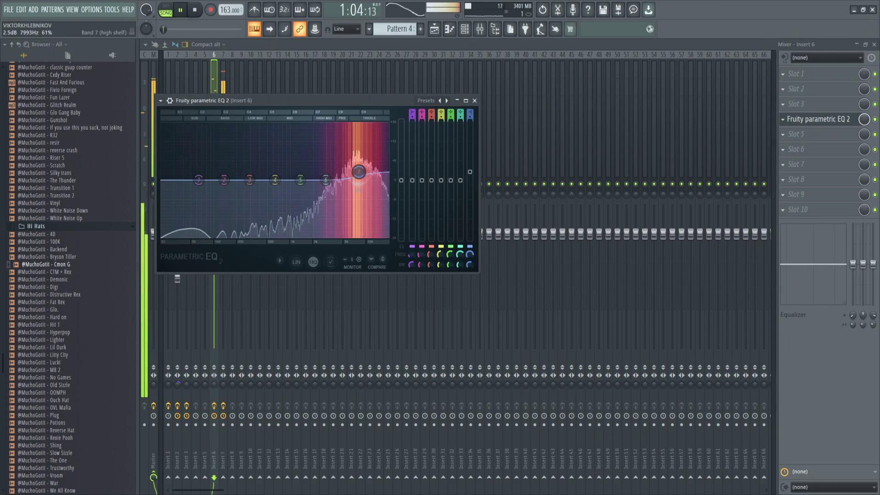
- On Insert 6, boost Parametric EQ 2's high shelf by 2.5 dB at 7993 Hz and add Fruity Fast Dist at 7% mix
key(space)
click(818, 119)
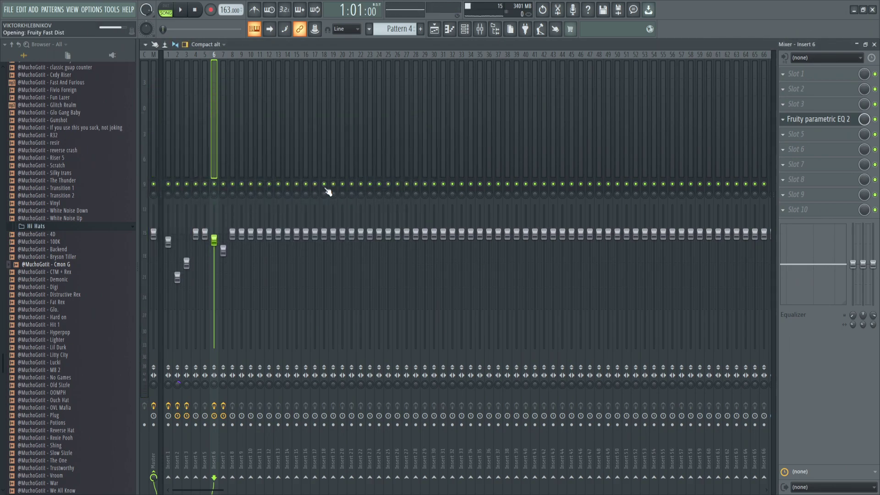
key(space)
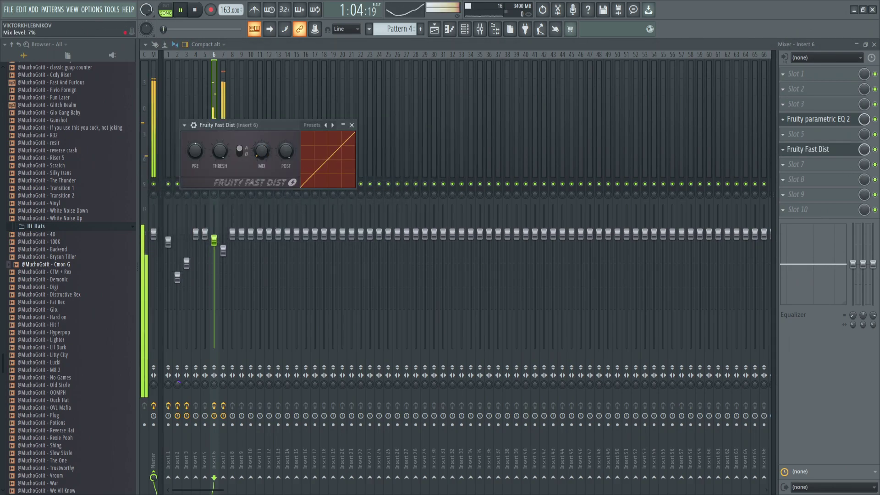
click(351, 126)
key(space)
key(space)
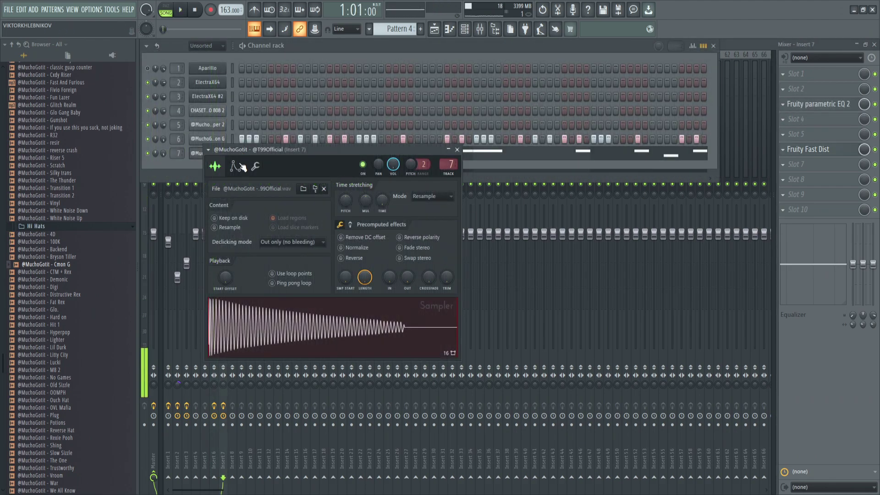
click(236, 167)
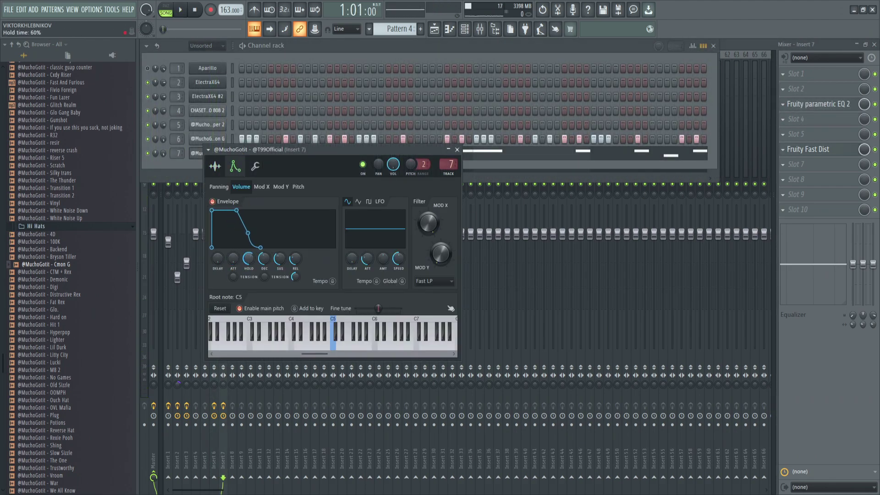
key(Escape)
click(305, 157)
key(ctrl+a)
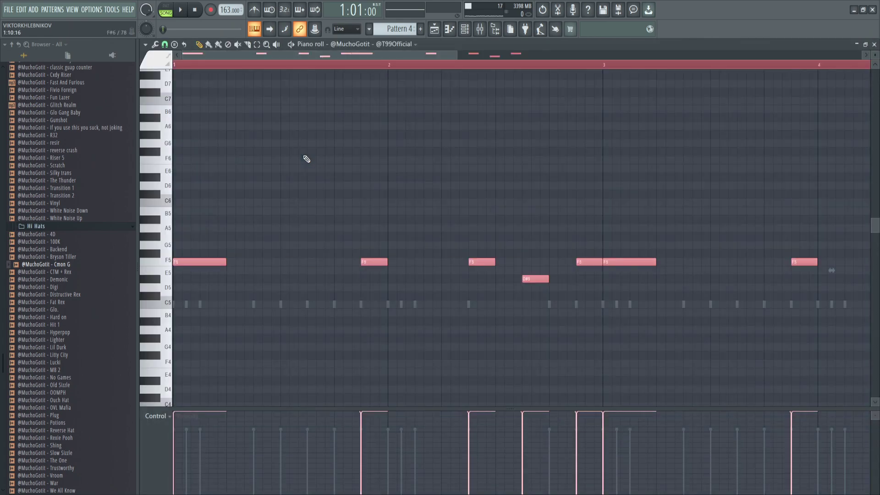
key(ctrl+l)
scroll(305, 156, down, 4)
- Place a Hyper 2 hit on step 13 of bar 1 and add the Fkn Redda Rim sample as a channel routed to Insert 9
right_click(479, 153)
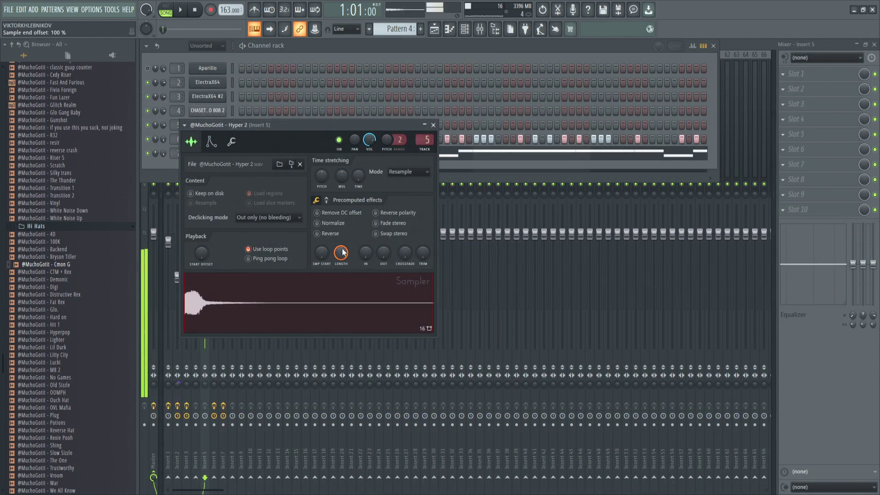
key(Escape)
scroll(61, 281, down, 15)
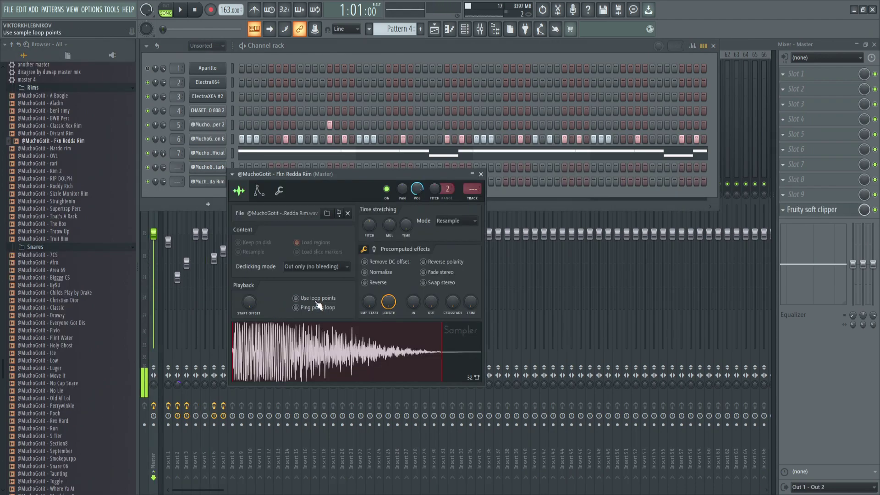
key(Escape)
drag(176, 168, 169, 138)
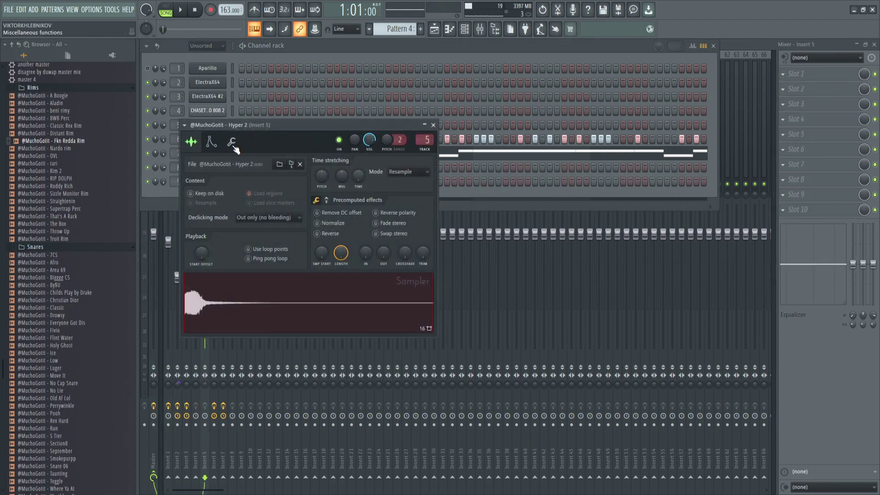
- Enable Hyper 2's volume envelope and shape it to a plain hold with 0% decay
click(211, 142)
drag(270, 240, 270, 268)
key(Escape)
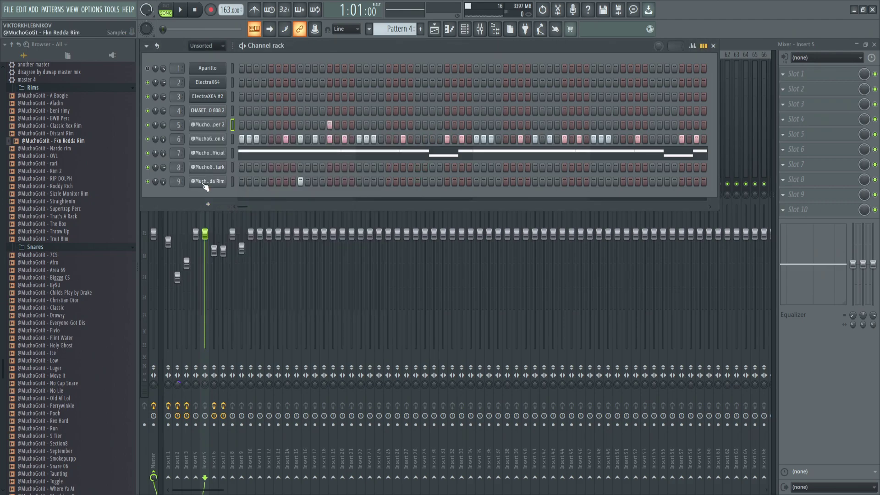
click(205, 184)
key(Escape)
click(221, 171)
key(Escape)
click(221, 139)
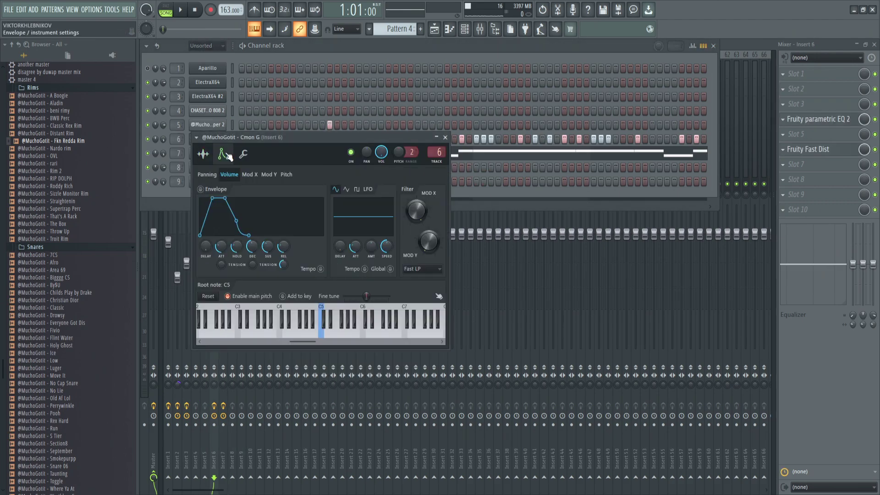
key(Escape)
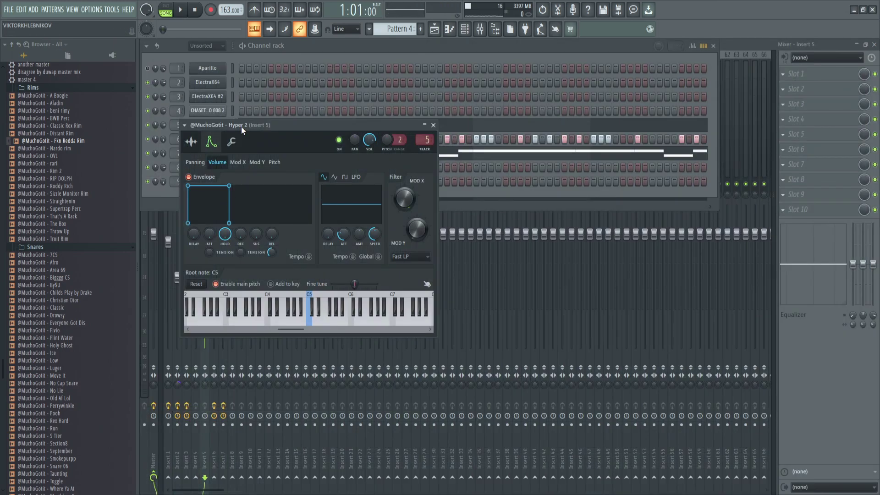
drag(241, 126, 387, 164)
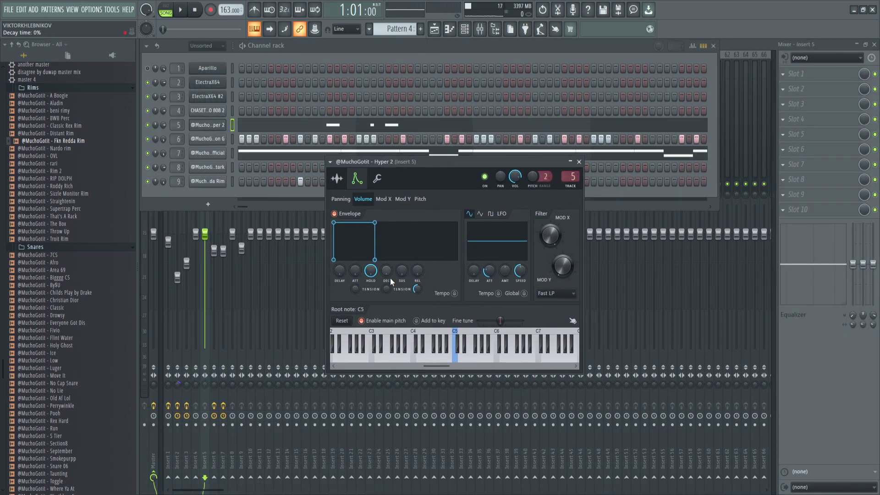
drag(378, 164, 376, 202)
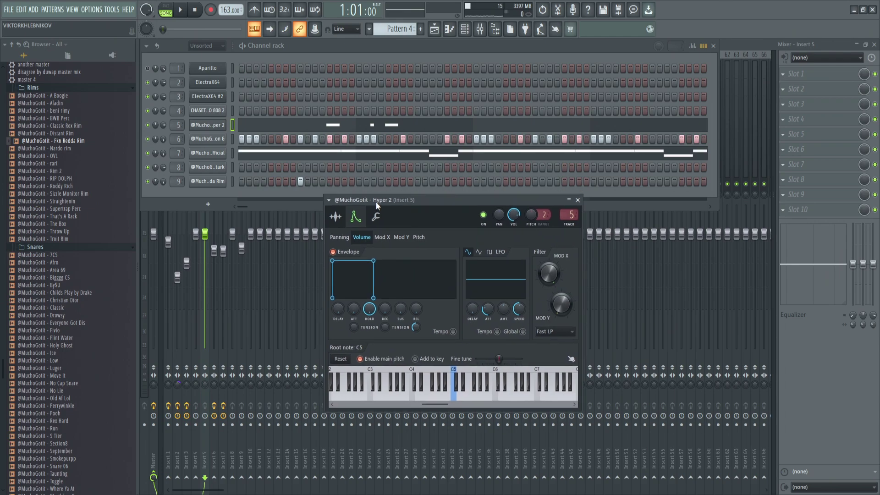
- Lengthen Hyper 2's note on bar 2 step 5 and add rim hits on step 9 of every bar plus bar 4 steps 13 and 15
click(379, 128)
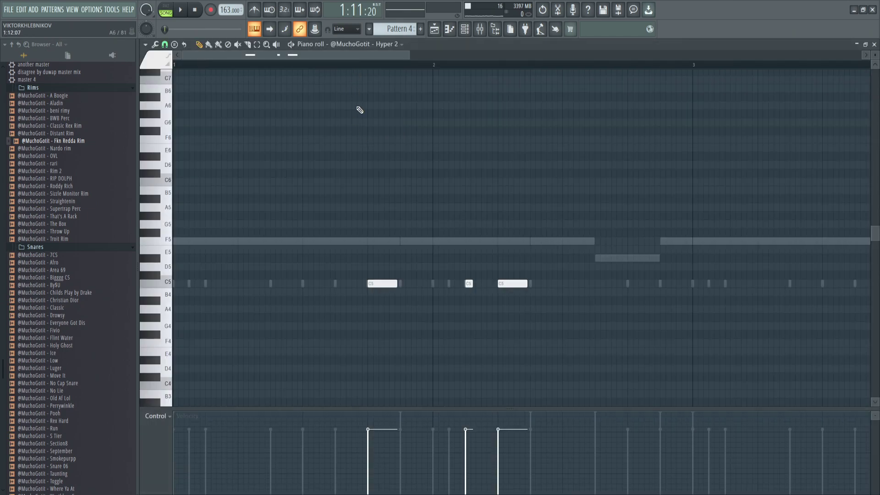
scroll(360, 110, up, 2)
scroll(424, 290, down, 3)
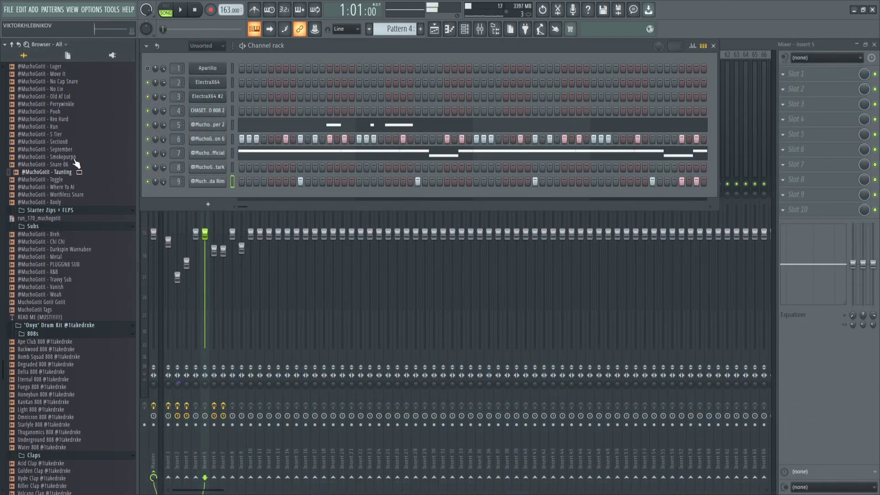
- Audition the kit's snares, add the Move It snare on Insert 10 and set its volume envelope hold to 31%
scroll(76, 165, up, 7)
click(64, 249)
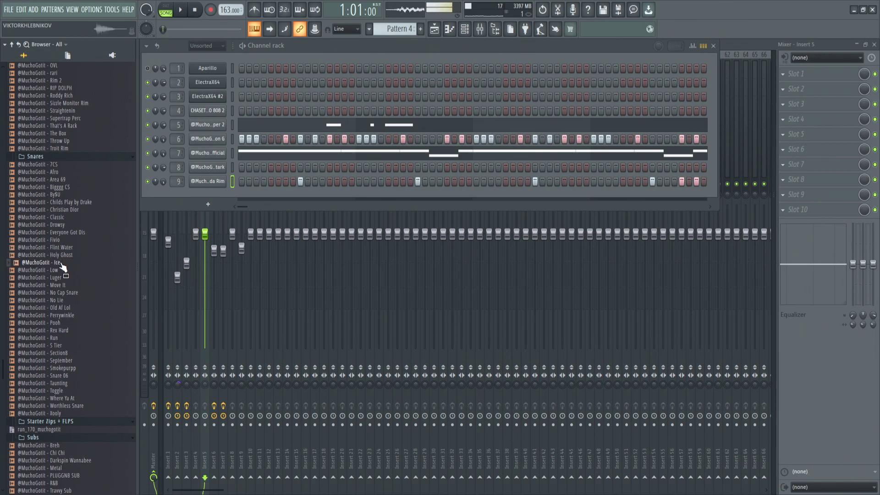
drag(258, 180, 224, 202)
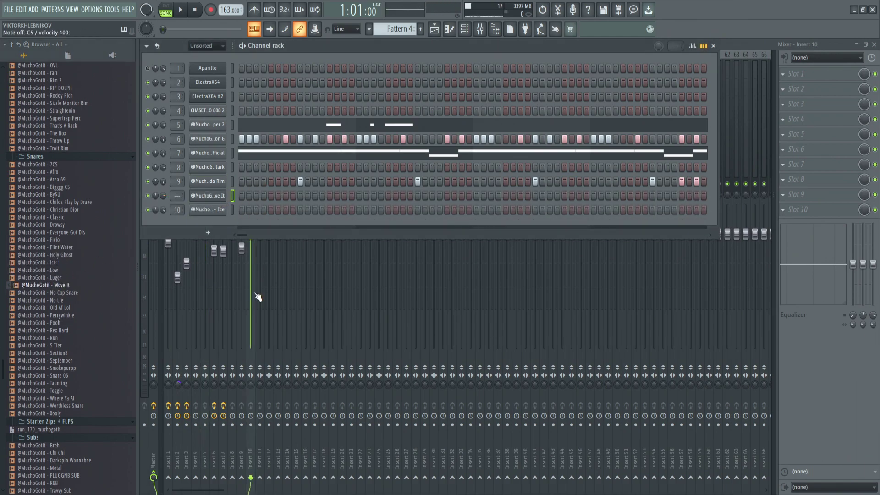
key(ctrl+z)
drag(69, 277, 74, 285)
drag(198, 201, 201, 203)
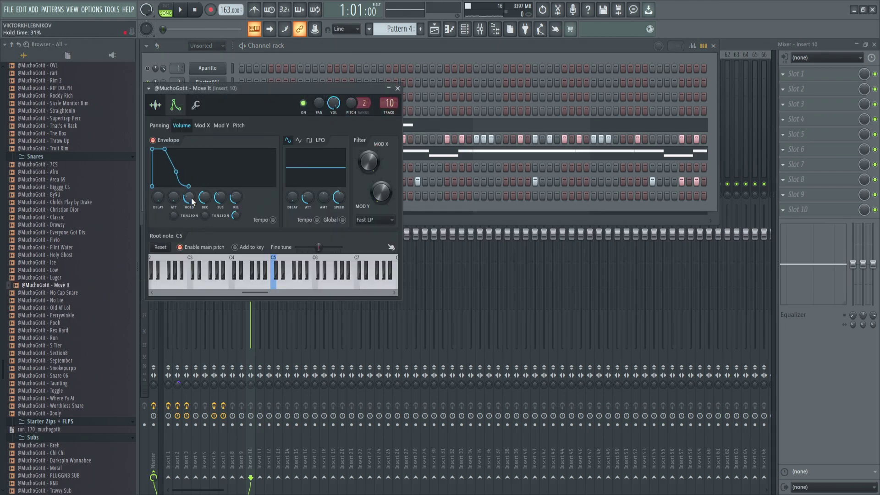
key(Escape)
- Start a fast Move It roll on step 11 of bar 1 with F5 hits followed by a D5
key(F7)
scroll(196, 270, up, 2)
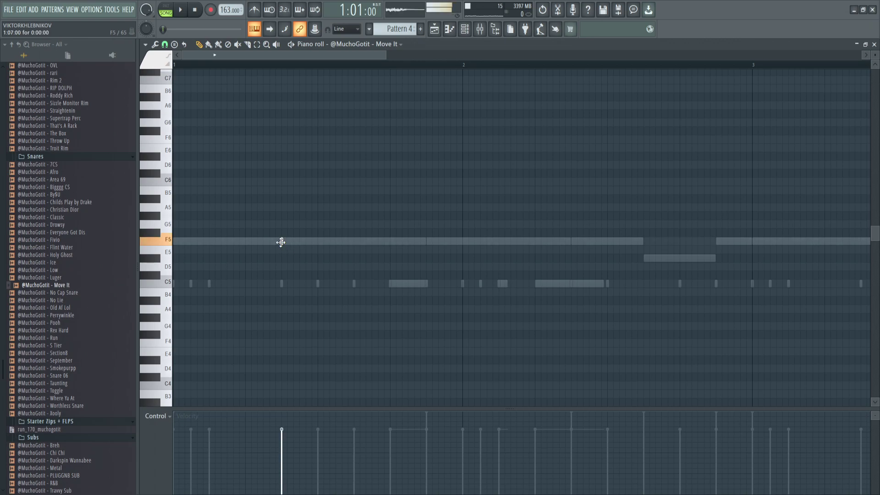
key(space)
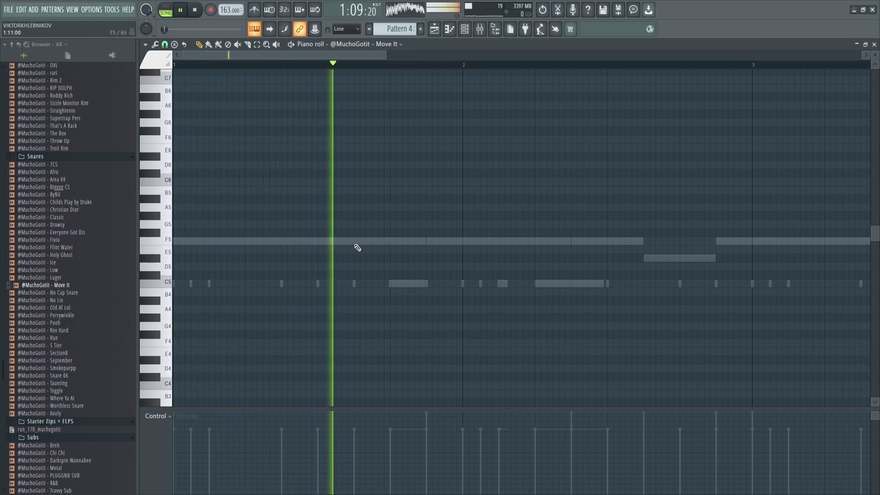
click(355, 241)
click(361, 241)
click(367, 266)
scroll(357, 270, down, 2)
- Set the Fkn Redda Rim channel's pitch range to 1 semitone and adjust its pitch during playback
click(208, 182)
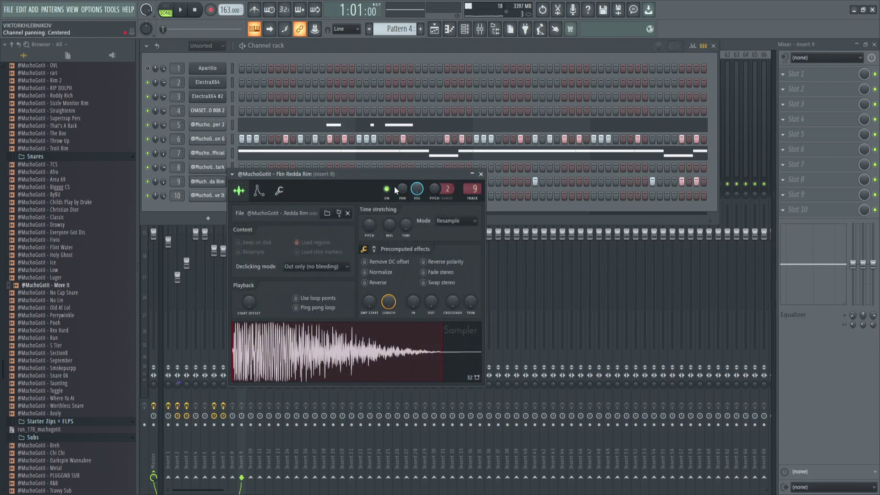
drag(403, 175, 509, 158)
key(space)
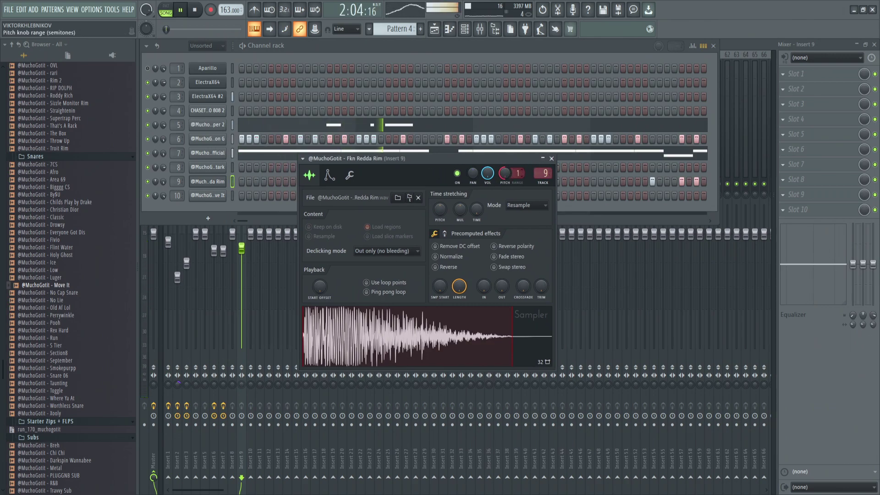
- Add Move It hits in bar 2: C5 on steps 3 to 5 and 7, and F#4 from step 11 and on steps 13 and 15
key(F7)
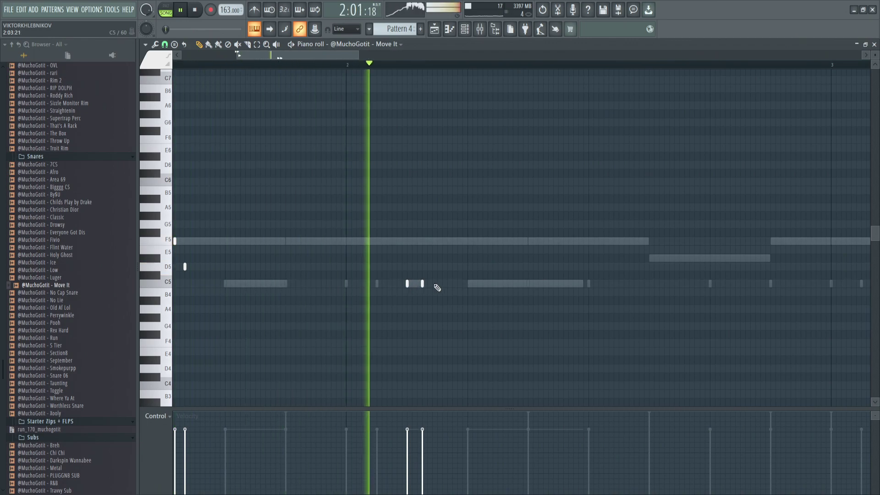
key(space)
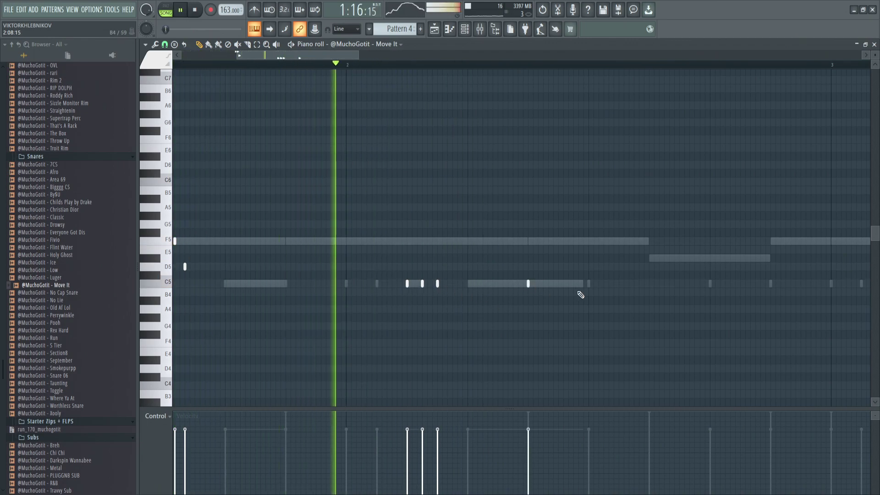
scroll(432, 333, up, 3)
drag(380, 329, 385, 330)
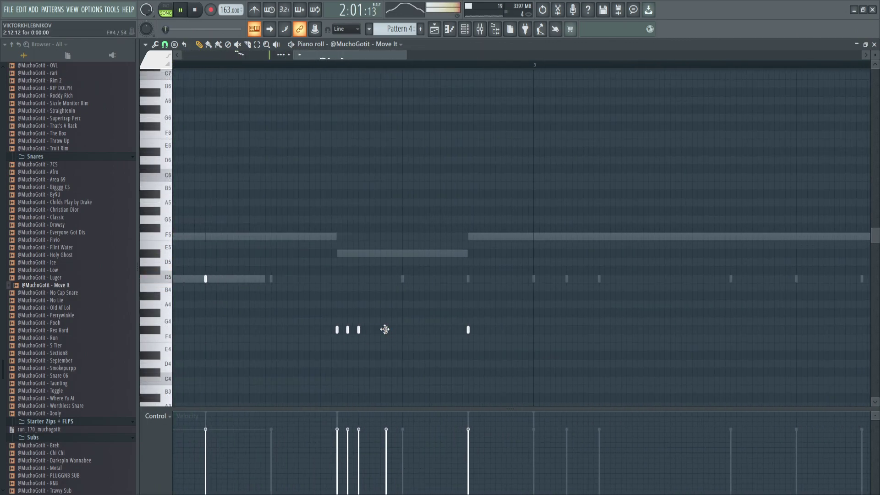
right_click(386, 330)
scroll(395, 335, down, 7)
click(404, 331)
- Duplicate the Move It notes of bars 1 and 2 into bars 3 and 4
drag(433, 67, 174, 66)
key(space)
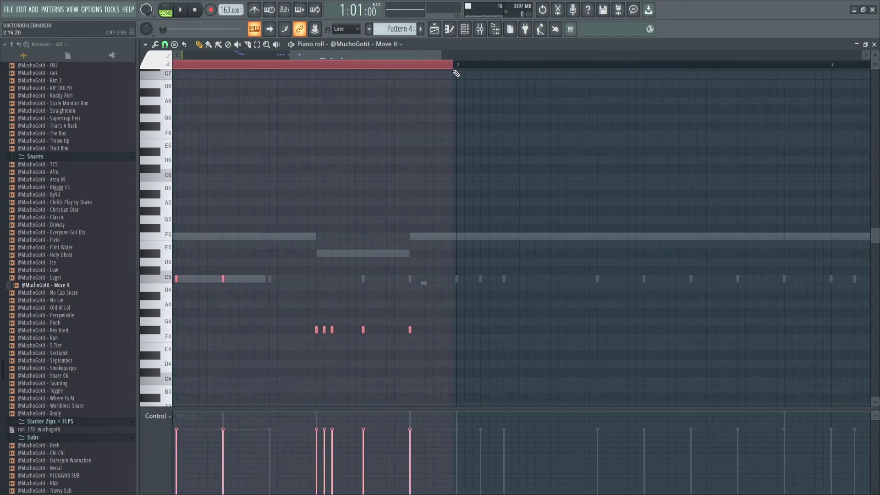
scroll(346, 86, down, 2)
key(ctrl+b)
ctrl+click(303, 68)
- Play back the four-bar Move It pattern and check its notes in bars 1 to 4
scroll(341, 256, up, 4)
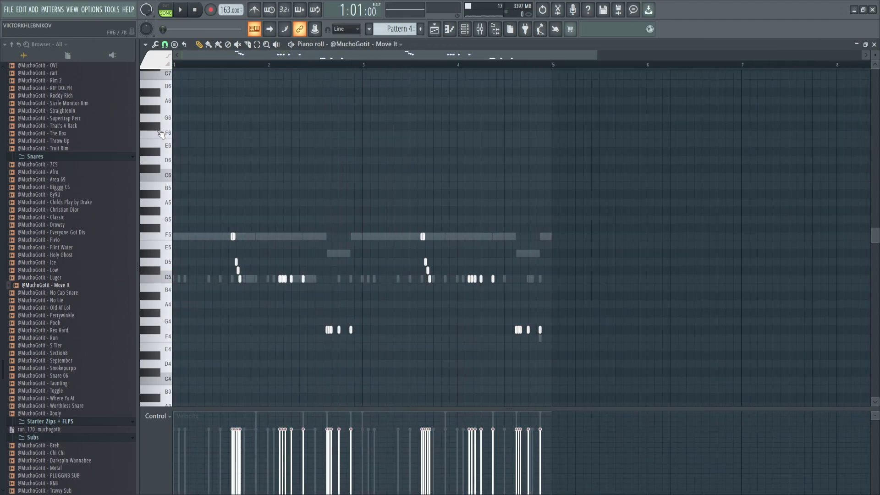
key(space)
key(space)
scroll(362, 278, down, 3)
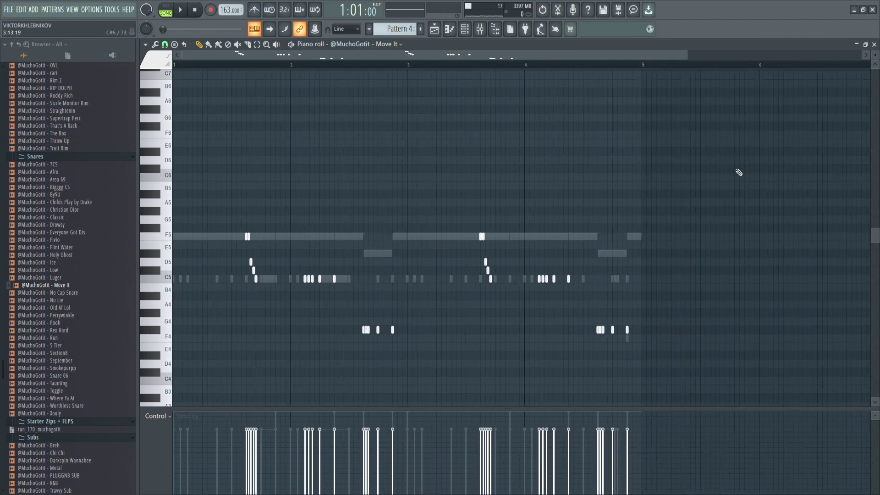
drag(747, 139, 474, 373)
ctrl+click(475, 365)
scroll(295, 354, up, 3)
scroll(300, 355, up, 1)
key(space)
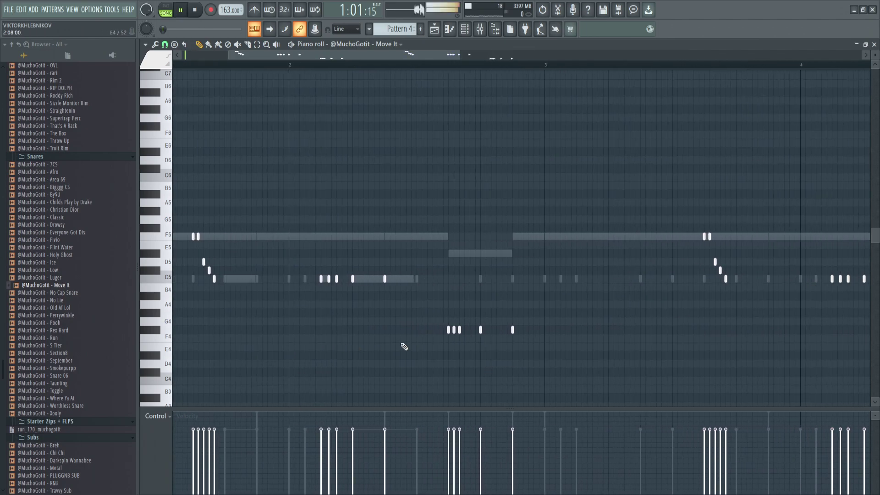
key(space)
- Replace bar 1's descending Move It roll with an F5 hit on step 10 and a four-note F5 roll from step 11
scroll(390, 262, down, 4)
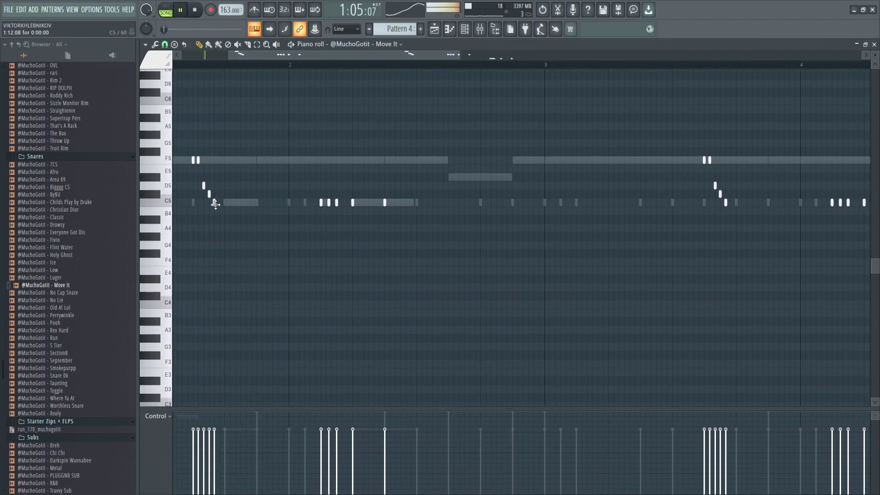
key(space)
scroll(321, 164, up, 2)
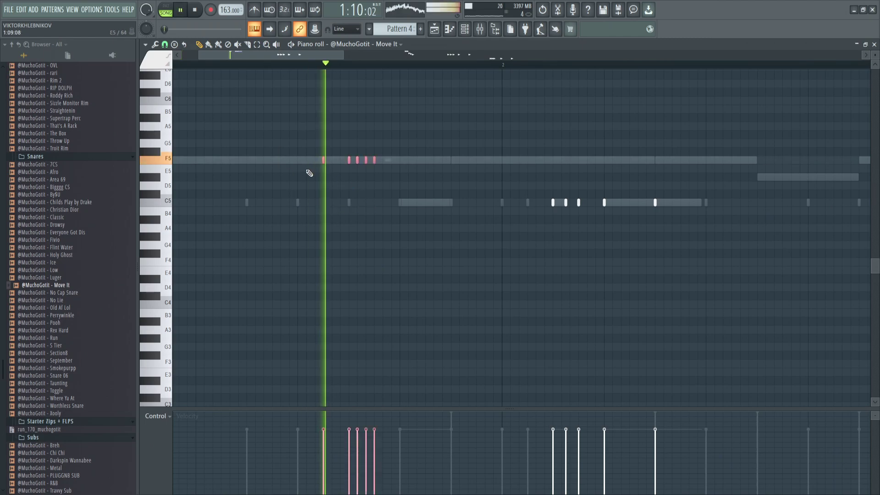
key(space)
key(space)
- Try the four-note roll in bar 1 at lower pitches and settle it on C5
drag(393, 149, 352, 177)
key(ctrl+Down)
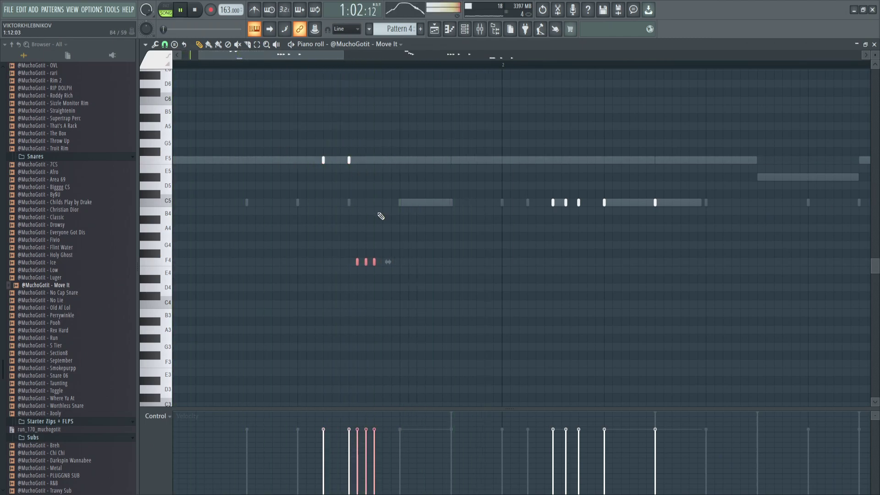
key(ctrl+Up)
key(space)
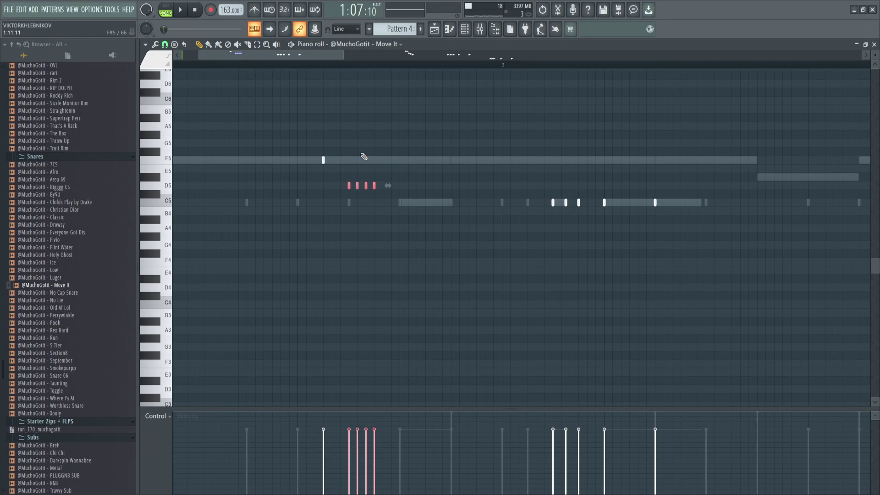
key(Down)
key(Down)
key(space)
key(ctrl+d)
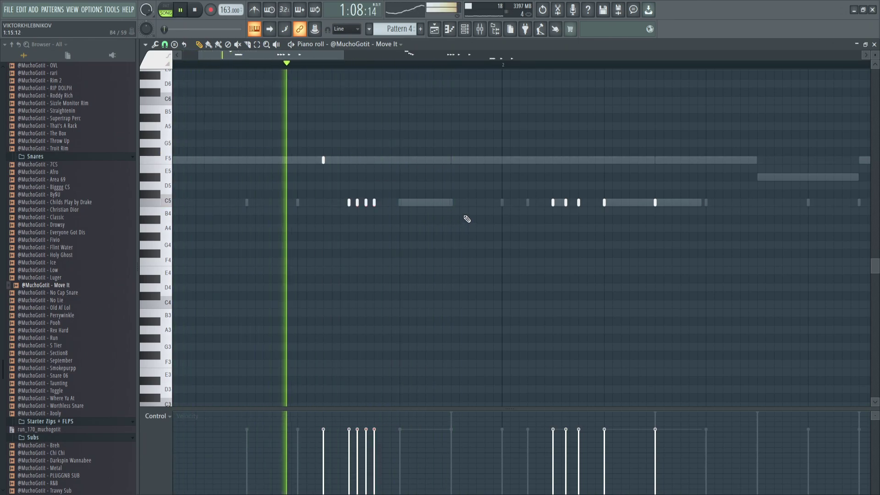
- Add a C5 hit on bar 1 step 15 and replace bar 2's F#4 hits with C5 on steps 11 and 13
click(451, 204)
right_click(356, 206)
click(507, 204)
- Try extending bar 3's Move It roll with three F5 notes on step 11 and a descent down to A#4
right_click(411, 163)
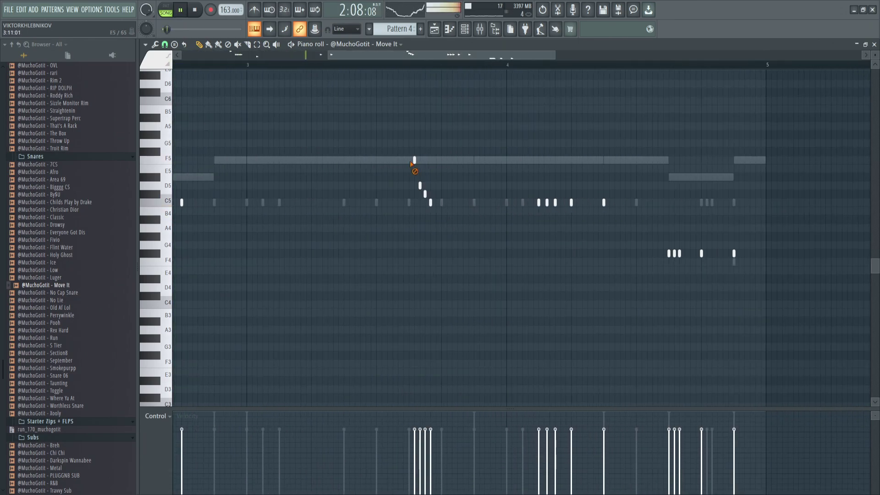
scroll(411, 164, up, 3)
key(space)
scroll(448, 217, down, 3)
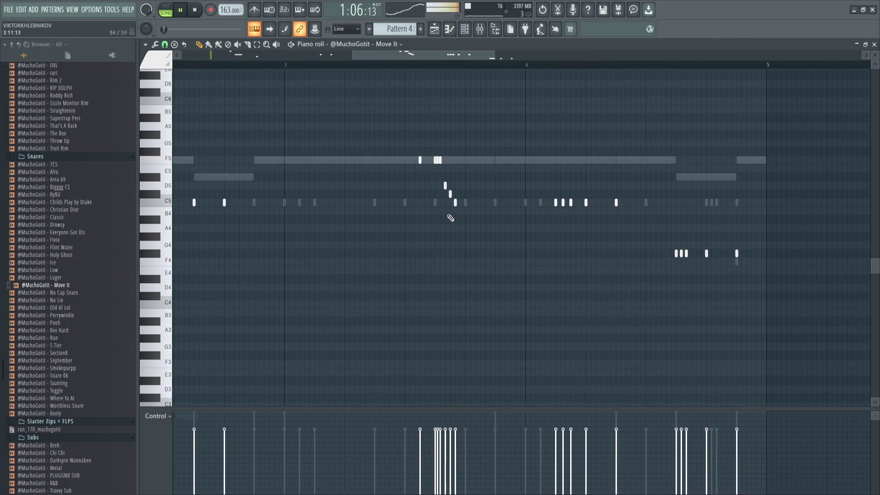
scroll(446, 218, up, 4)
click(476, 219)
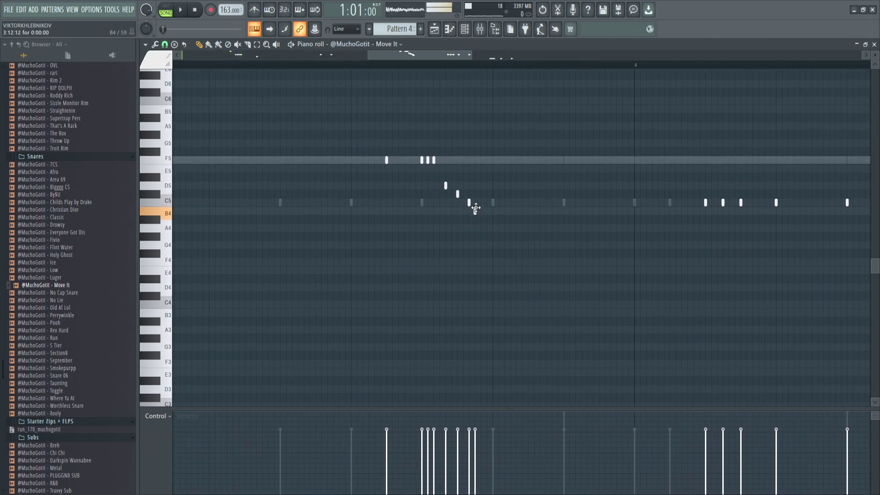
key(space)
key(space)
scroll(375, 163, down, 3)
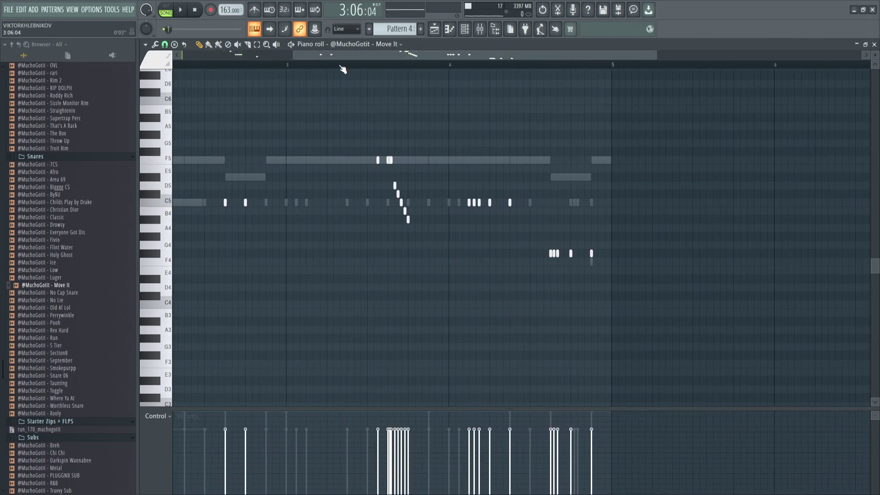
drag(341, 69, 305, 65)
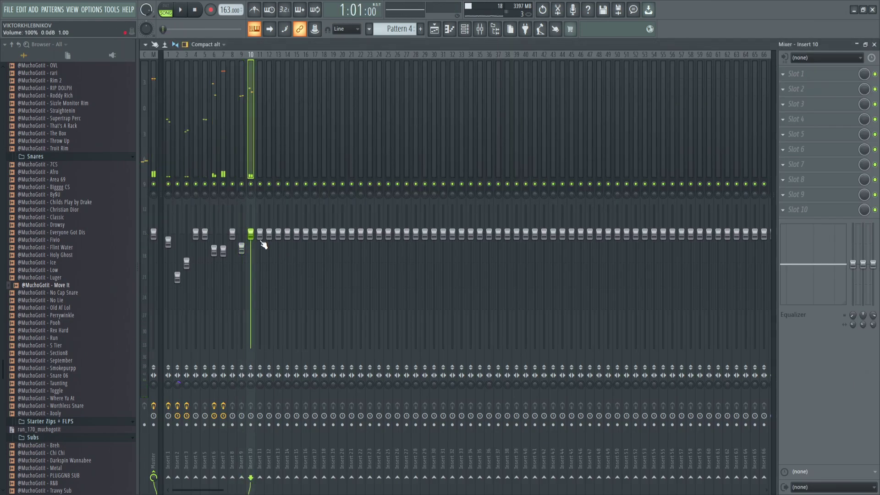
- Lower the Move It snare's level on mixer insert 10 and look over its sampler settings
key(space)
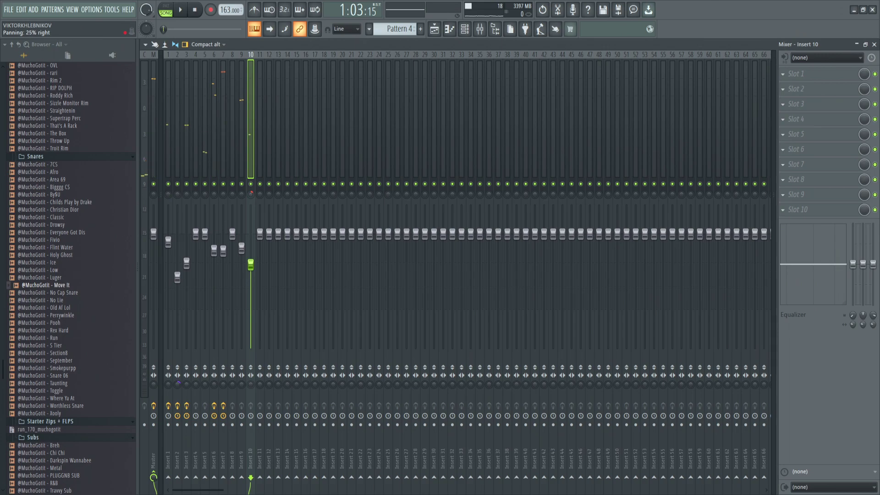
key(space)
click(232, 149)
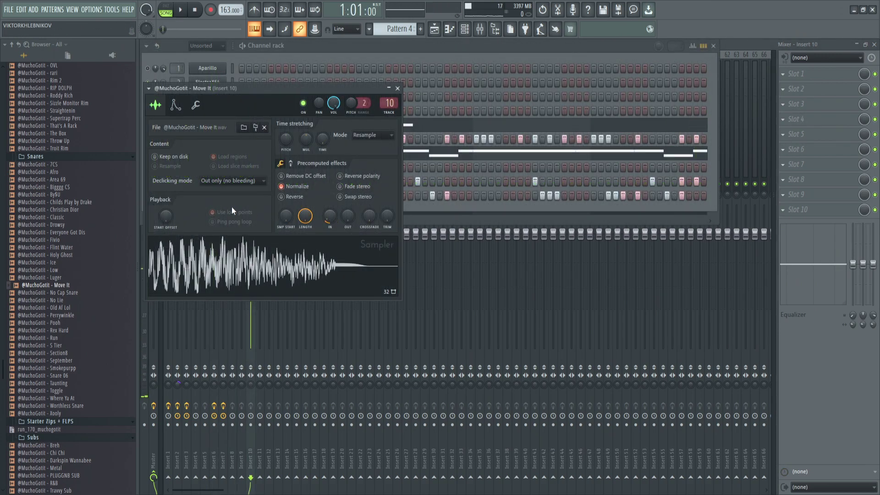
key(Escape)
key(F7)
- Try a four-note Move It roll descending through F5, D#5, D5 and C5 from bar 3 step 11
drag(417, 150, 399, 202)
scroll(397, 195, up, 4)
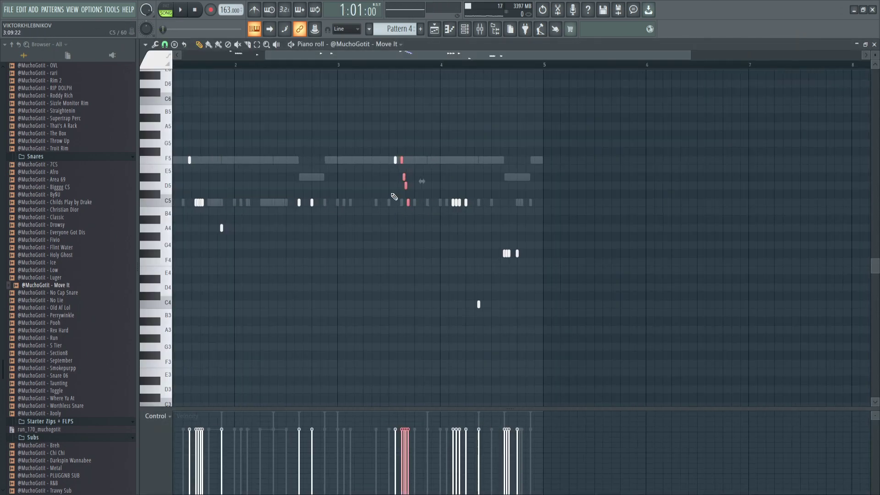
key(space)
scroll(379, 158, up, 3)
key(space)
- Replace bar 3's descending roll with F5 hits on steps 11, 13, 13.5, 14 and 15, and add an A#4 hit on bar 4 step 2
drag(469, 150, 381, 216)
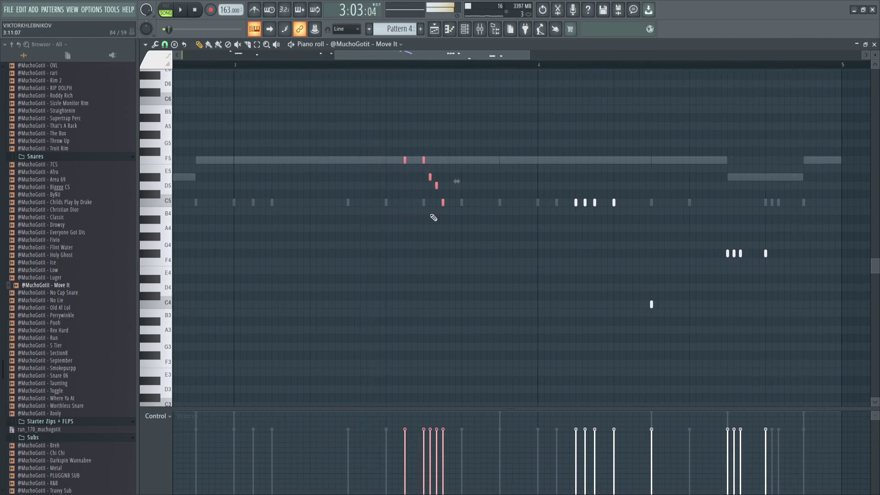
key(space)
right_click(443, 202)
right_click(431, 177)
click(461, 160)
click(471, 161)
click(481, 160)
click(500, 161)
click(557, 202)
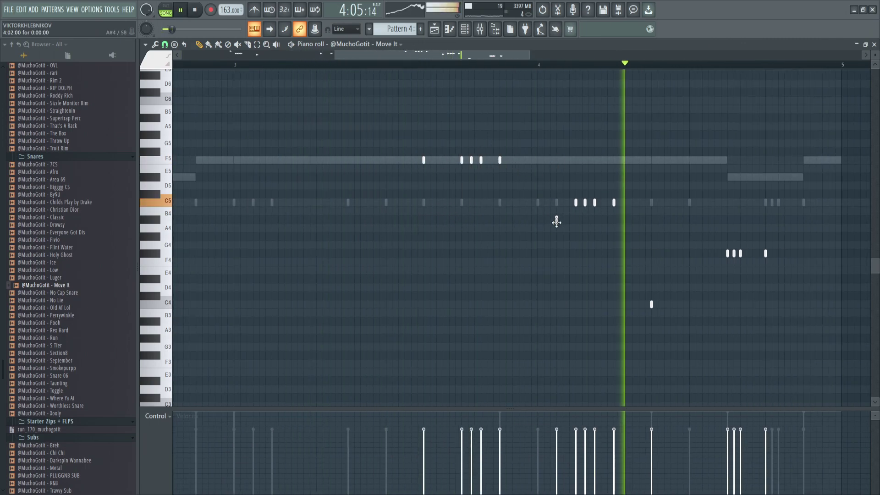
key(space)
- Add a Tony Stark hit on bar 1 step 1 and enable its volume envelope with sustain at 0%
key(F7)
click(242, 169)
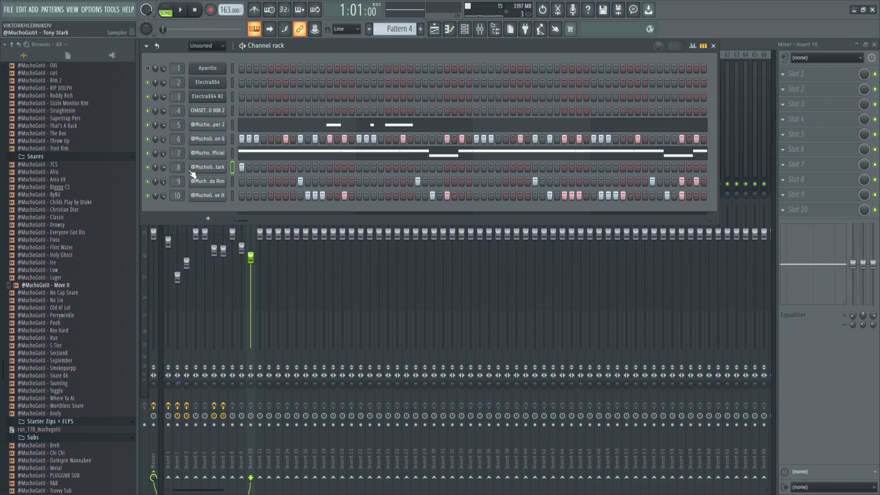
click(208, 167)
click(247, 179)
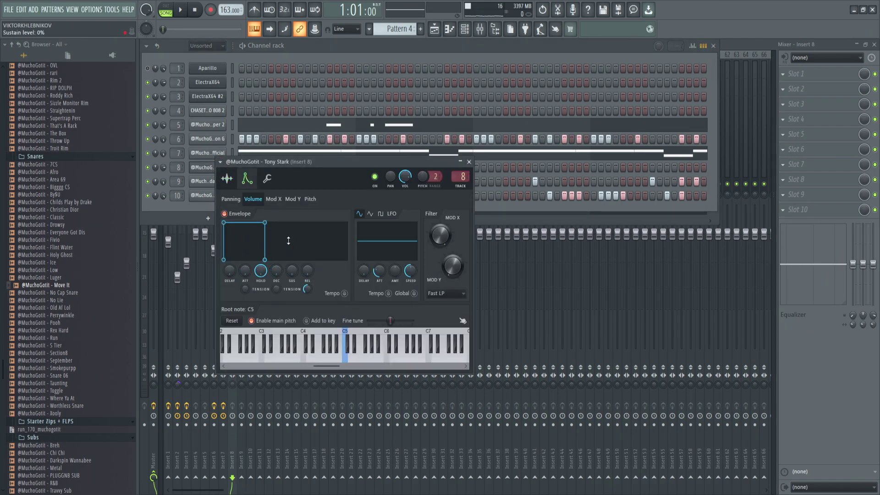
click(211, 169)
key(F7)
scroll(83, 275, up, 20)
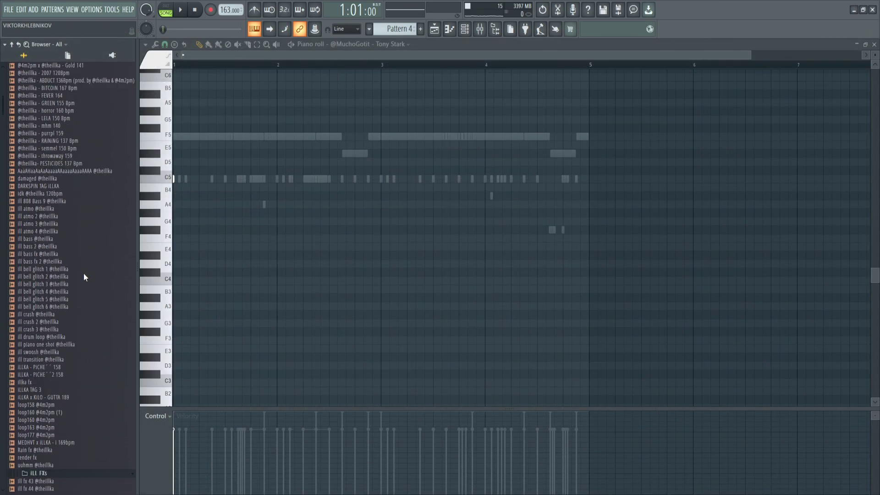
scroll(73, 260, down, 20)
click(50, 291)
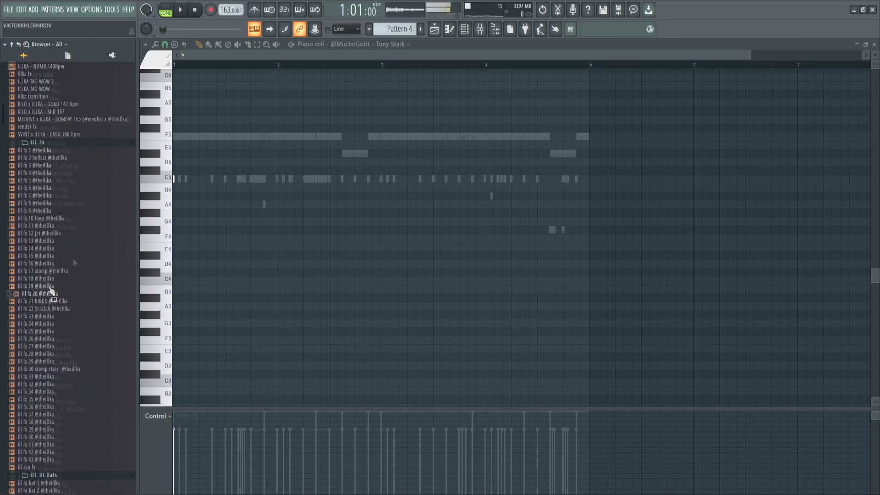
click(49, 281)
click(49, 288)
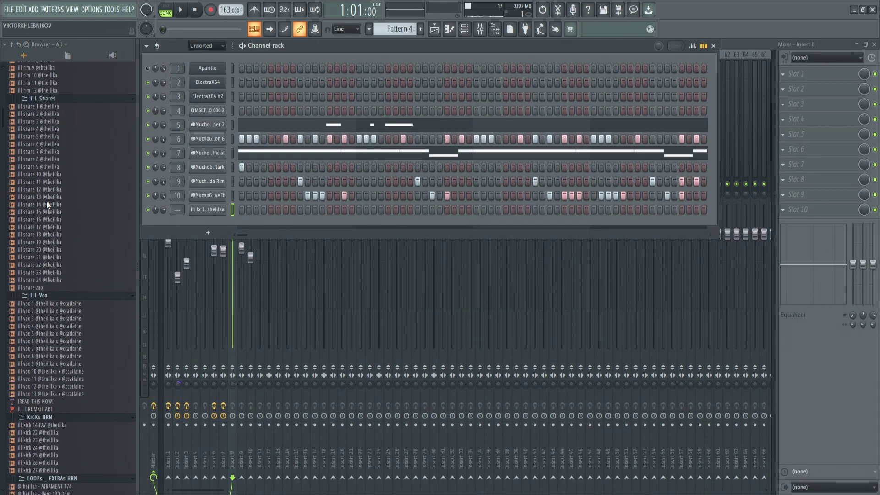
- Replace the Tony Stark sample with QUISdaBEAST OPEN HAT 1 and add a hit on bar 1 step 15
scroll(46, 201, down, 15)
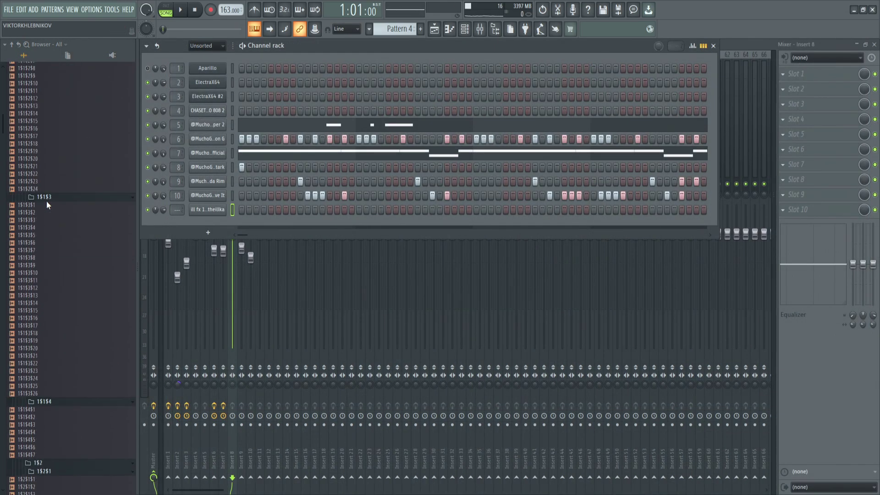
scroll(46, 200, up, 15)
drag(46, 330, 210, 169)
key(space)
click(344, 166)
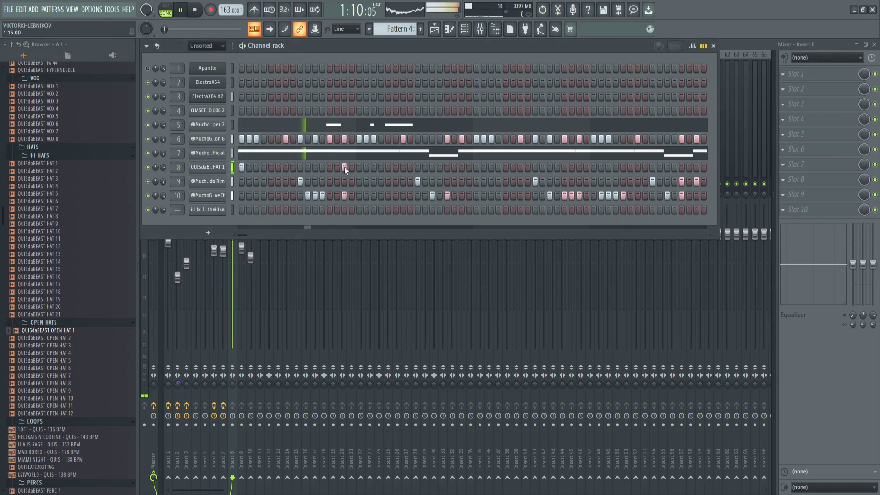
key(space)
- Route ill fx 19 to mixer insert 11 and cut its lows with a high-pass band in Fruity parametric EQ 2
click(208, 209)
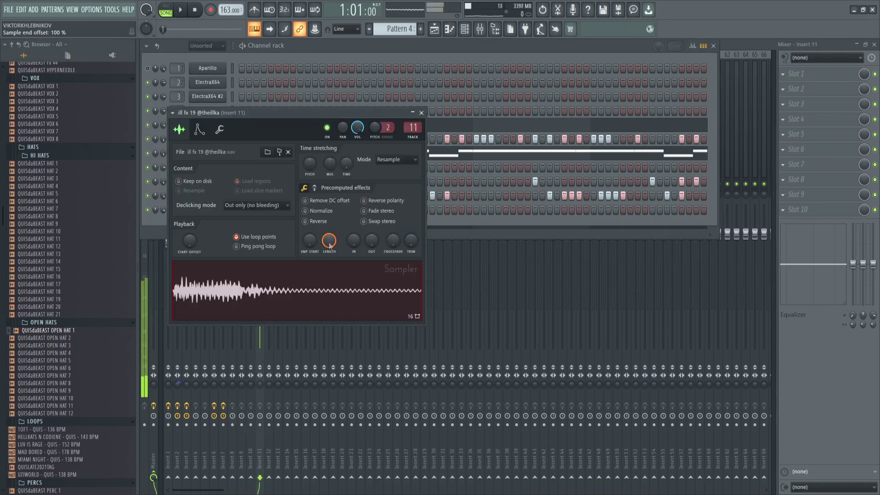
click(421, 113)
key(F6)
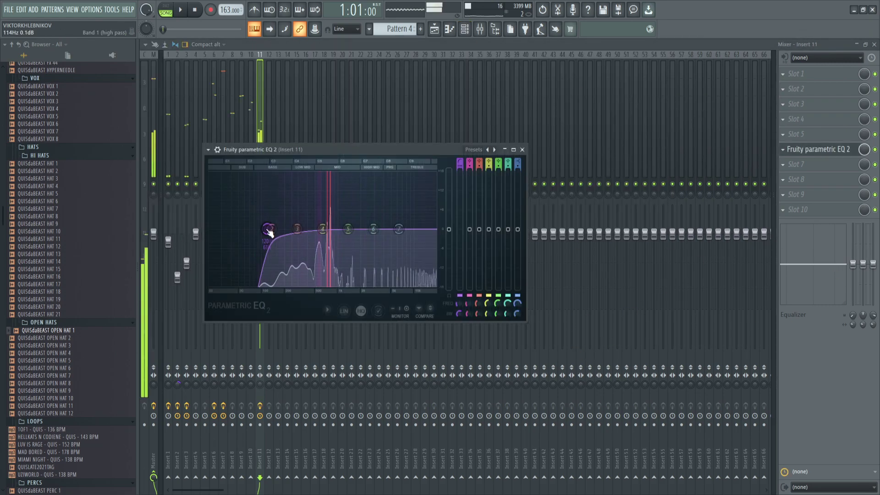
drag(269, 230, 292, 229)
key(F6)
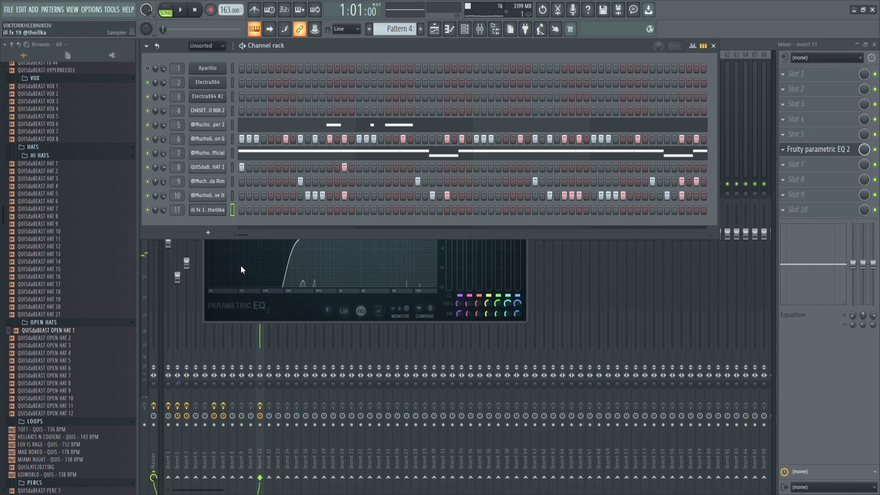
- Enable ill fx 19's volume envelope and load Effectrix in slot 3 of insert 11 with Crush across all steps
click(208, 210)
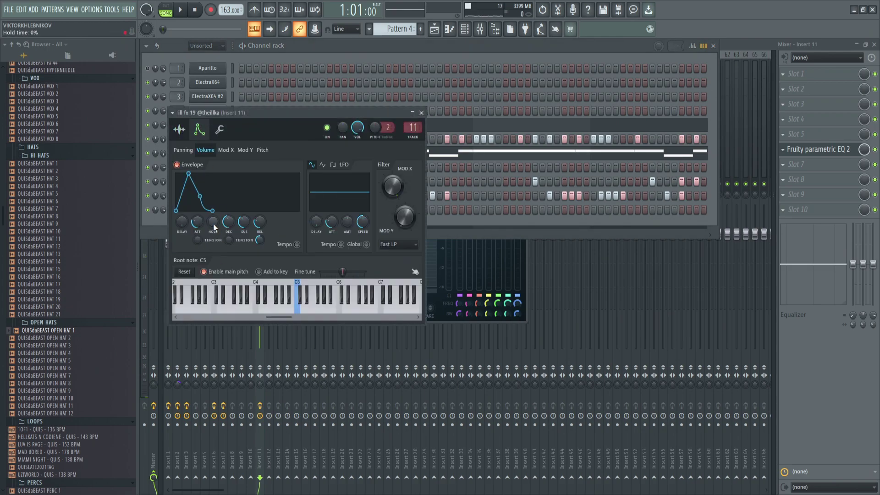
key(F6)
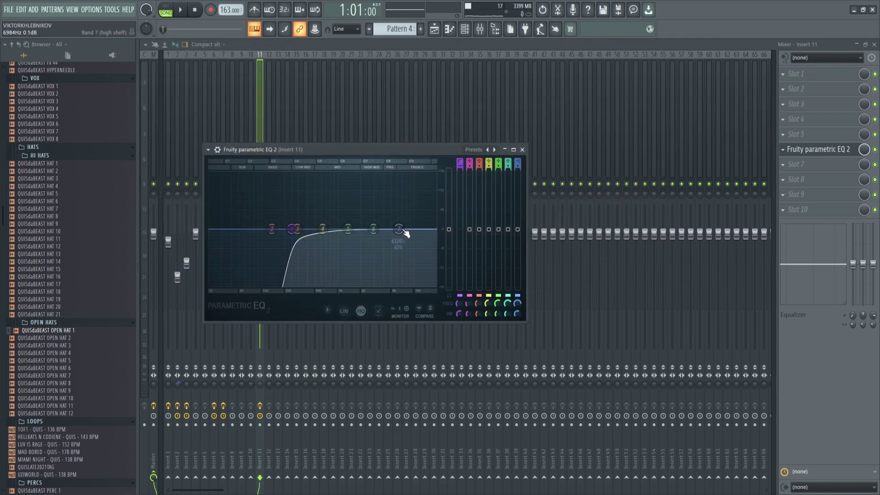
click(850, 113)
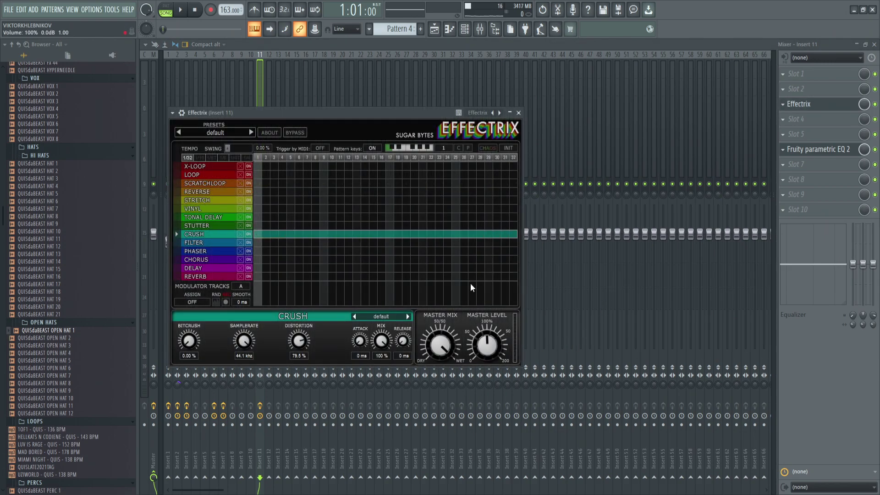
drag(353, 114, 484, 137)
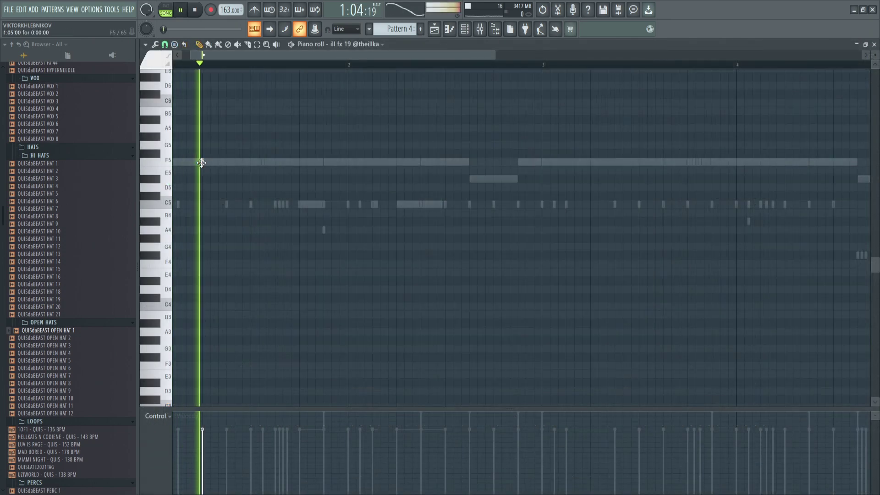
- Place ill fx 19 notes: F5 on bar 1 step 5, D#5 on bar 2 steps 11 and 13, and F5 on bar 2 step 15
key(space)
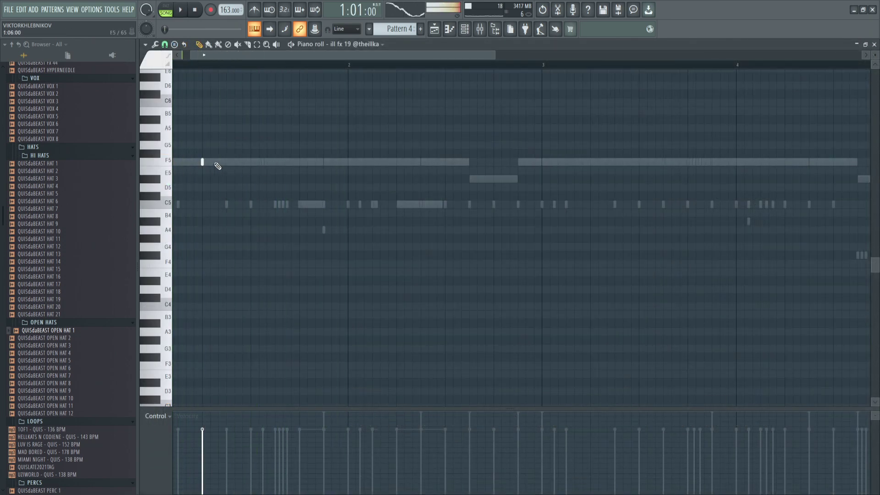
key(space)
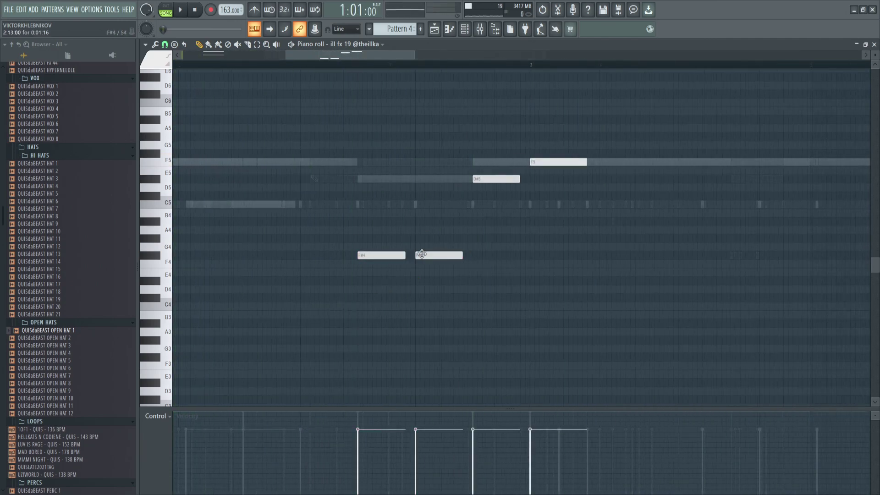
drag(440, 254, 423, 216)
drag(385, 253, 385, 221)
scroll(340, 94, down, 1)
drag(348, 197, 447, 236)
drag(377, 222, 373, 182)
drag(435, 178, 443, 179)
drag(476, 179, 464, 162)
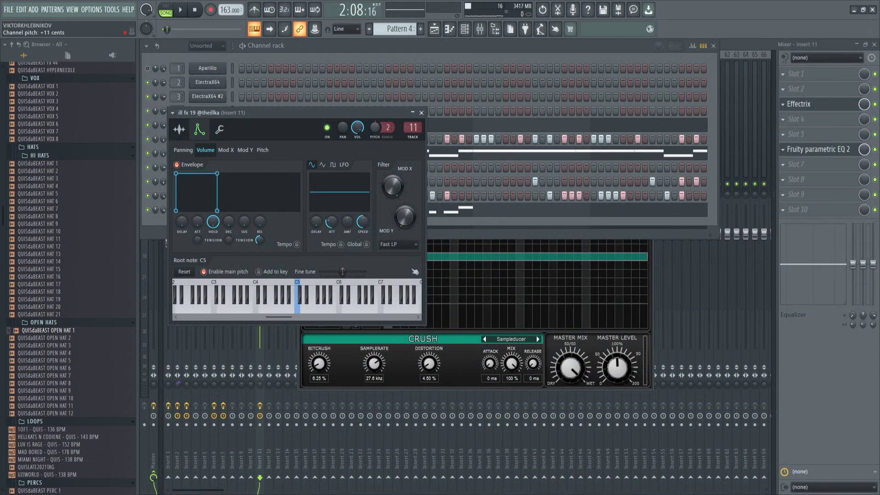
- Boost an upper-mid band and the band near 294 Hz in ill fx 19's parametric EQ on insert 11
drag(372, 114, 405, 116)
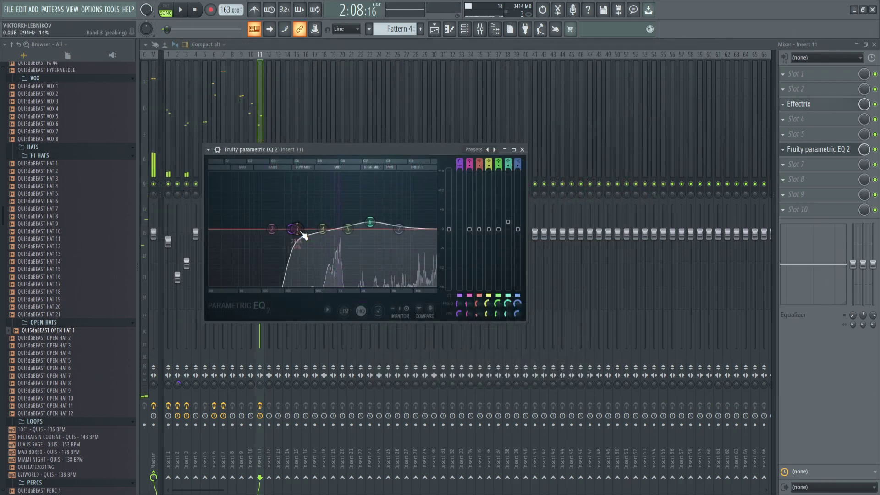
drag(304, 232, 307, 215)
key(space)
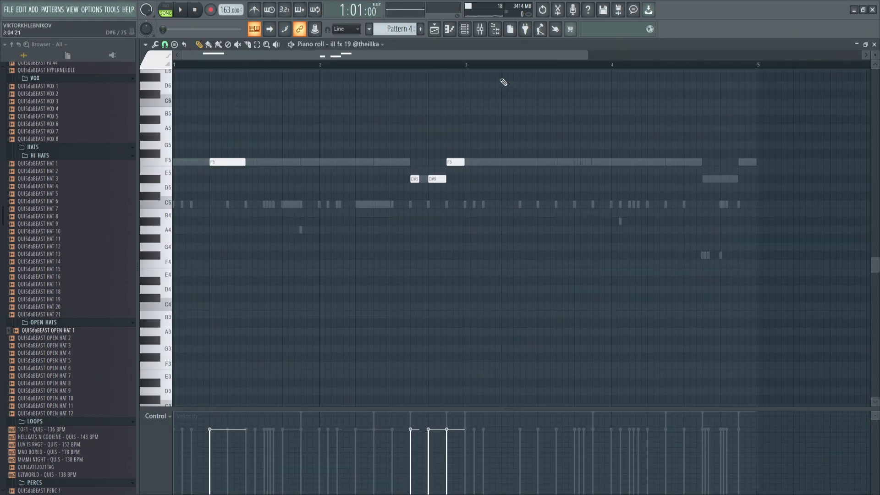
- Duplicate the two-bar ill fx 19 phrase into bars 3 and 4, delete the original bar 2 notes and play back the result
drag(466, 68, 174, 64)
key(ctrl+b)
right_click(415, 179)
right_click(428, 180)
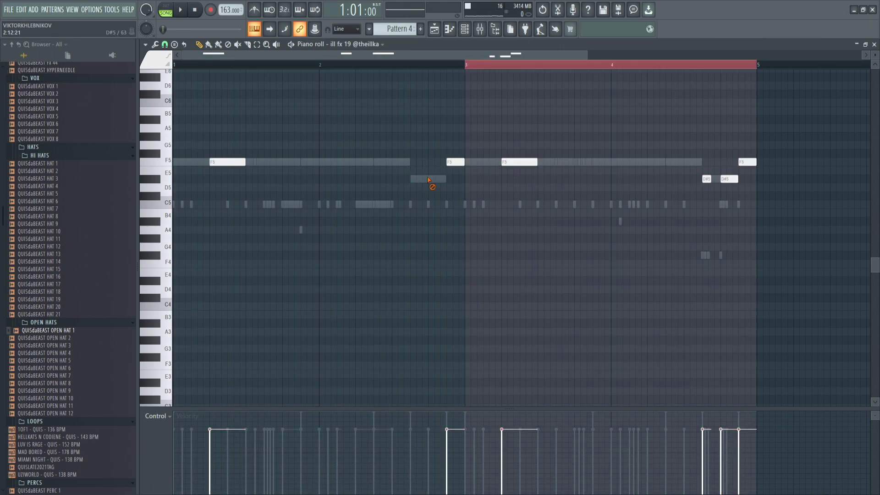
double_click(299, 65)
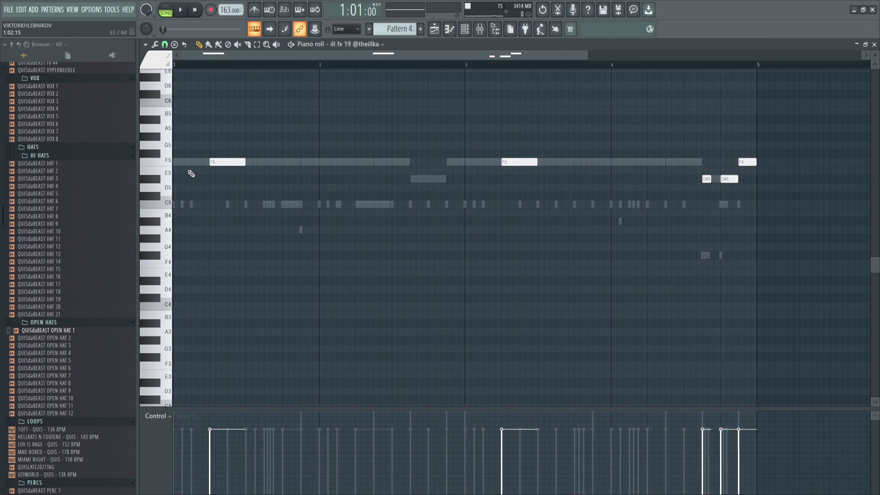
key(space)
ctrl+scroll(275, 188, up, 2)
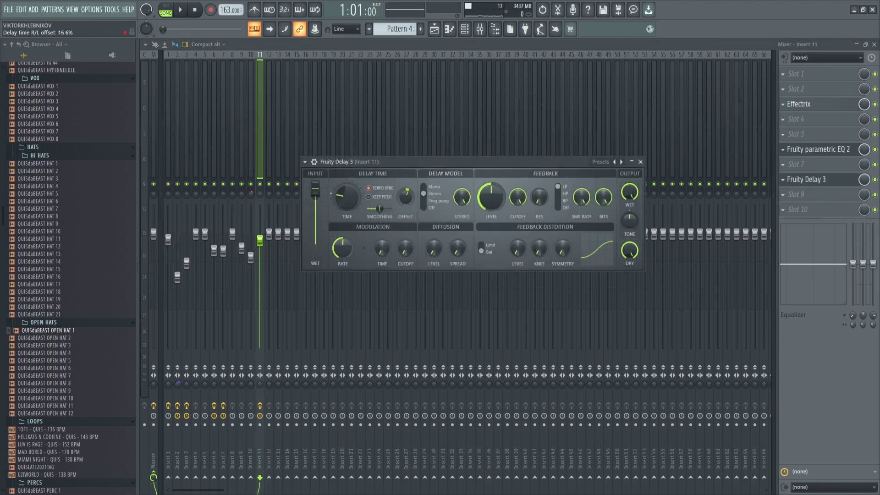
- Adjust the offset in insert 11's Fruity Delay 3, choose the Ping pong delay model and set the time to 2:0
drag(405, 197, 405, 191)
key(space)
click(426, 201)
key(space)
drag(347, 197, 347, 206)
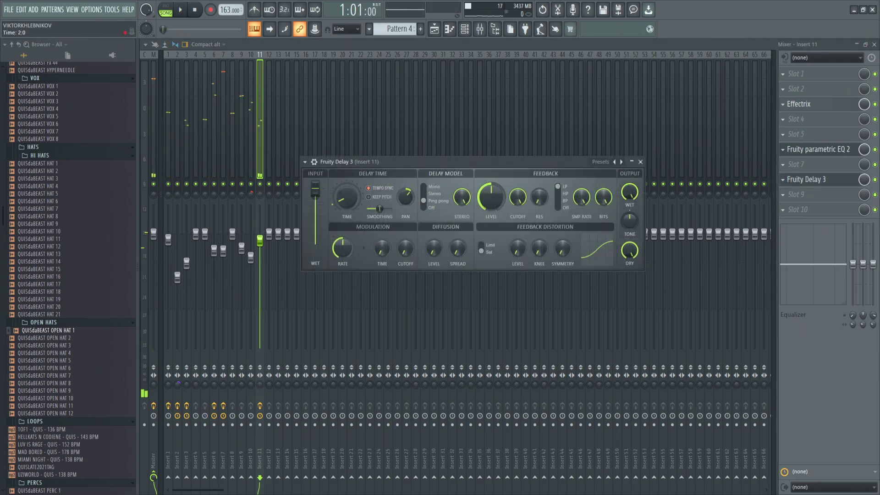
- Raise the output tone of insert 11's Fruity Delay 3 and lengthen its delay time
key(space)
drag(630, 221, 629, 211)
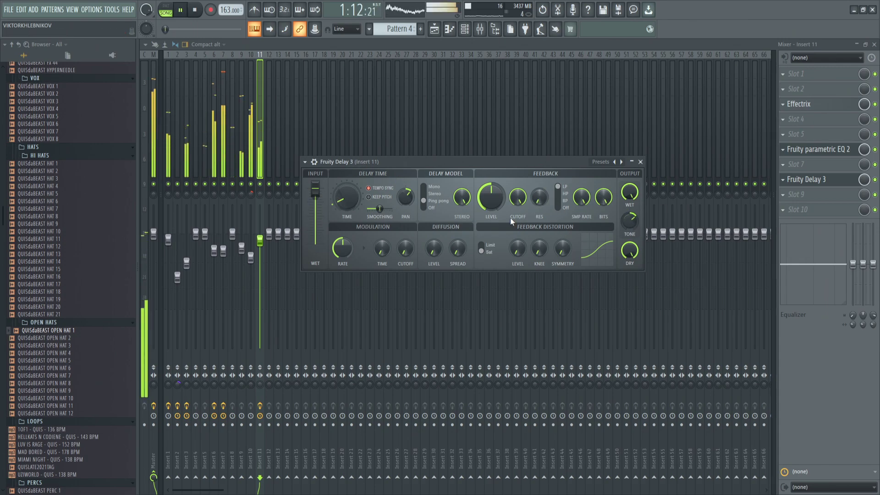
key(space)
drag(347, 197, 347, 189)
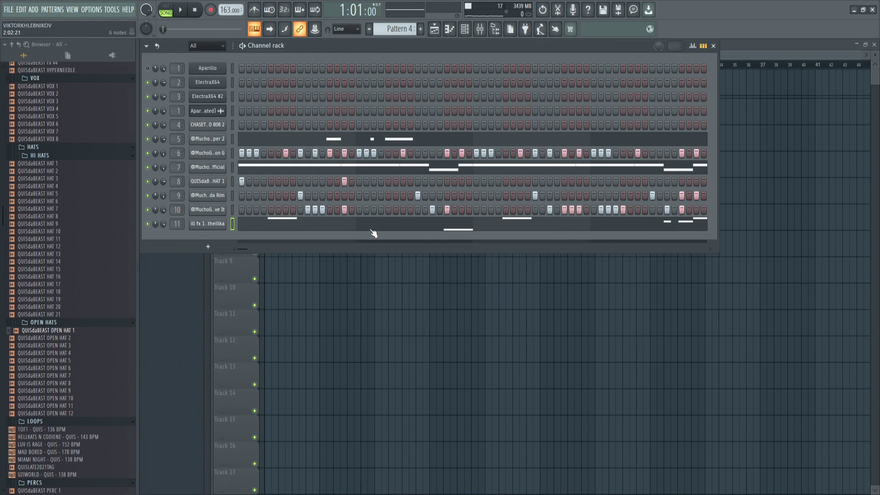
- Open the ill fx 19 notes, add an F5 note in bar 2 and remove the F5 note in bar 3
click(371, 229)
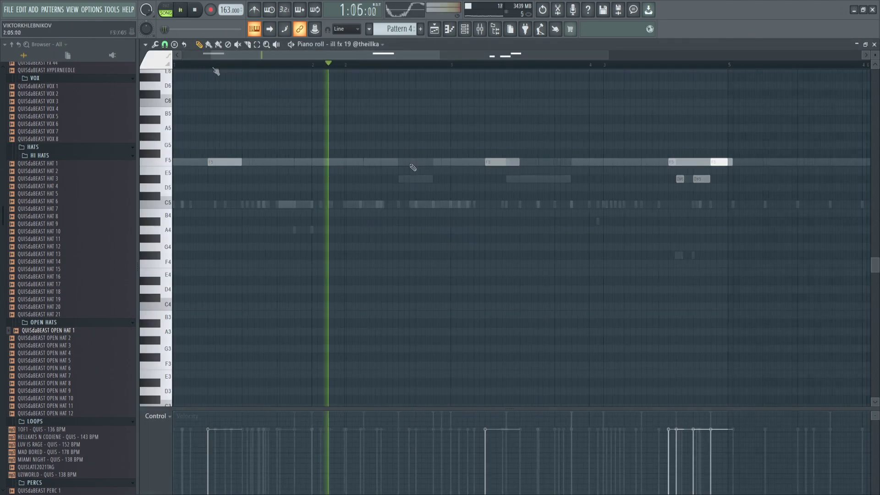
click(412, 164)
scroll(407, 170, down, 3)
scroll(393, 171, up, 3)
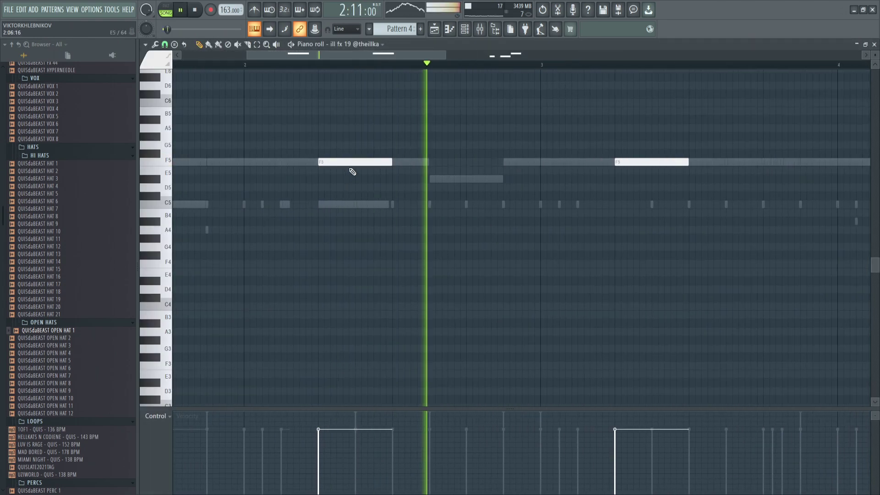
scroll(355, 174, down, 4)
scroll(545, 210, up, 2)
key(space)
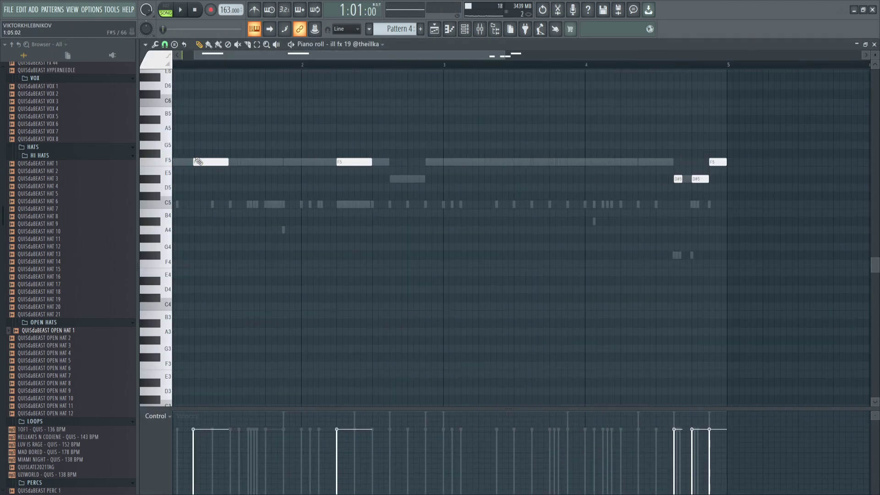
drag(220, 167, 221, 161)
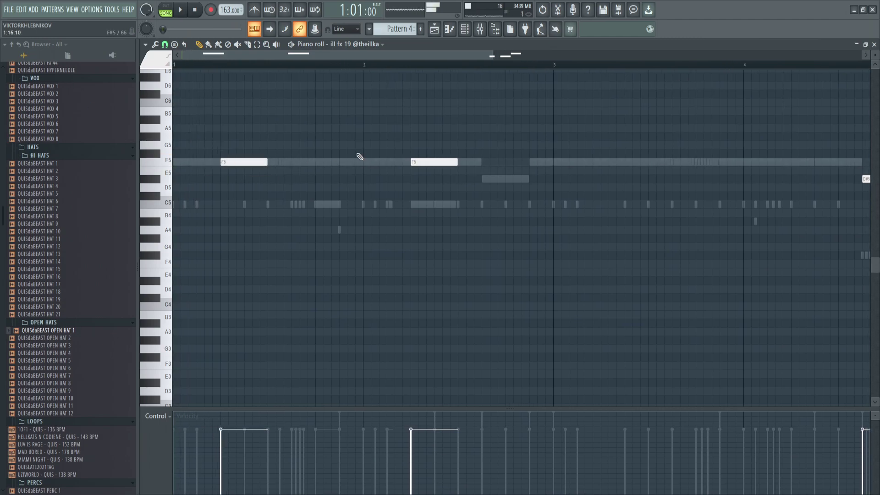
- Replace ill fx 19's bar 2 F5 note with a run of short F5 notes and place an A#4 note in bar 3
right_click(435, 161)
key(space)
drag(604, 229, 604, 222)
scroll(600, 222, up, 2)
click(374, 161)
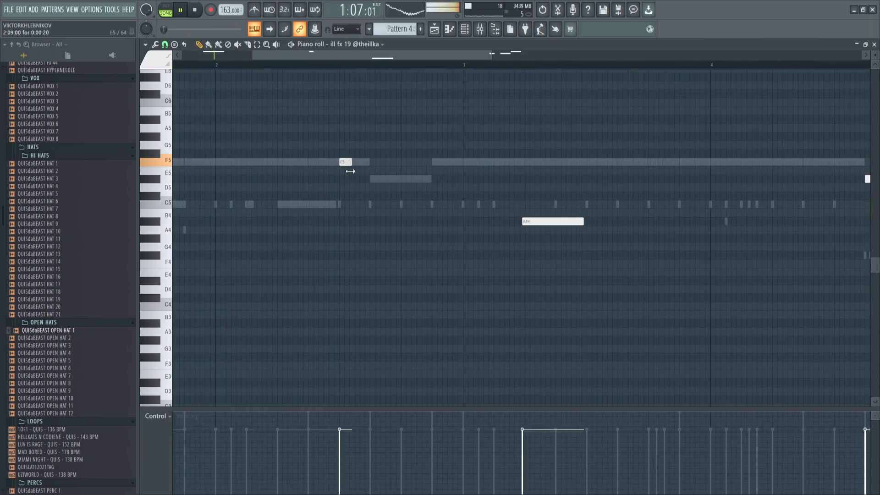
click(404, 161)
scroll(412, 161, up, 2)
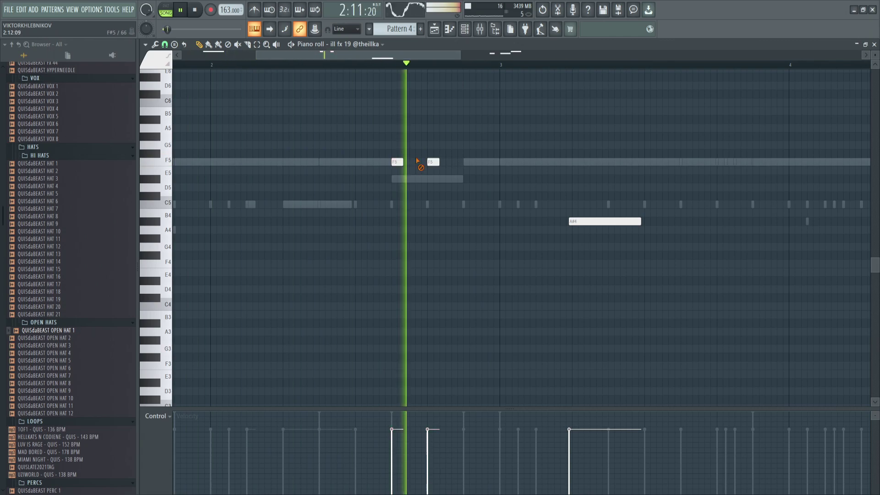
click(466, 162)
click(447, 163)
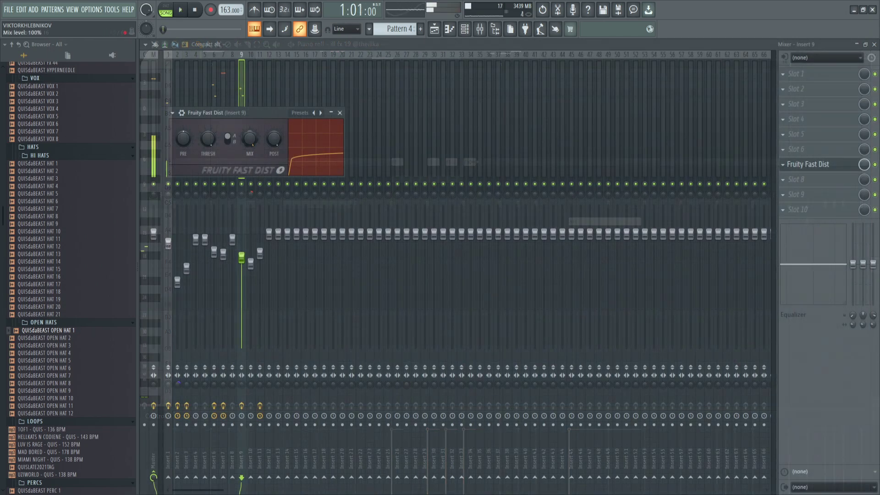
- Lower the mix of insert 9's Fruity Fast Dist and rebalance the faders of inserts 9, 10 and 11, with insert 11 at 86%
drag(250, 138, 250, 158)
click(339, 113)
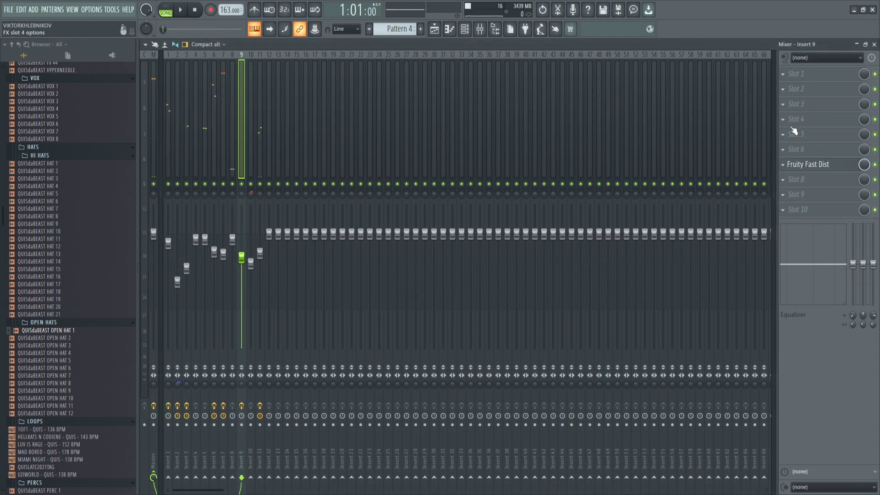
key(space)
key(space)
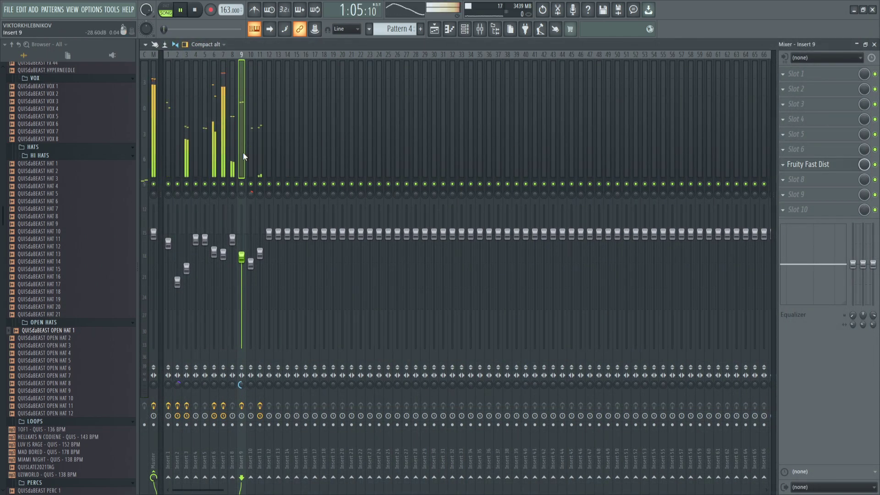
drag(241, 257, 241, 261)
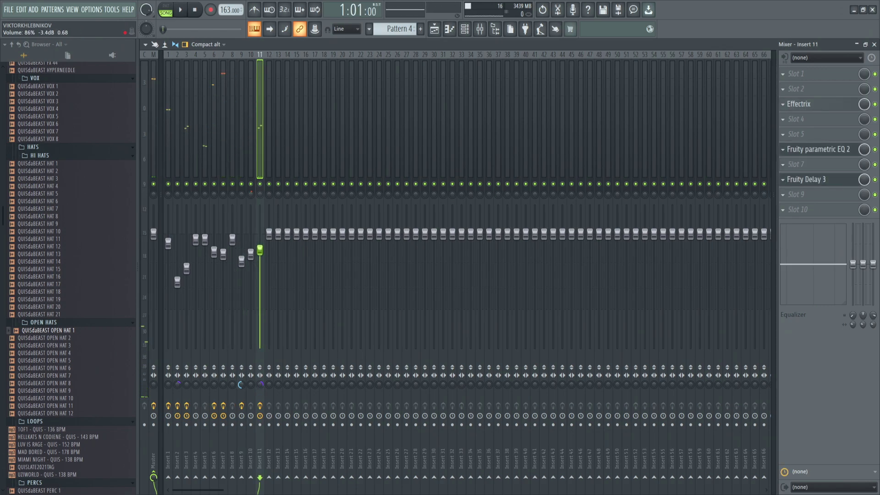
key(space)
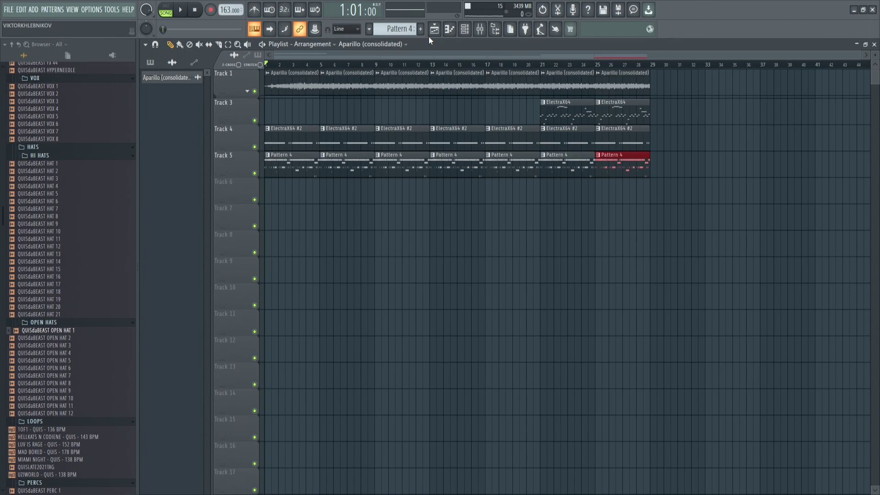
- Split Pattern 4 by channel and replace its clips in bars 9 to 16 with the separate channel patterns on tracks 6 to 12
right_click(402, 162)
right_click(448, 162)
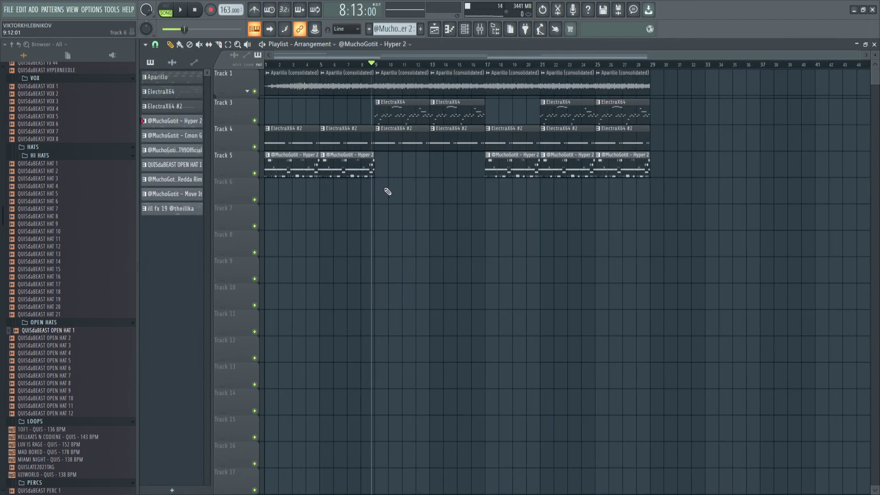
scroll(384, 189, up, 2)
drag(372, 116, 556, 118)
drag(556, 119, 361, 116)
ctrl+click(396, 233)
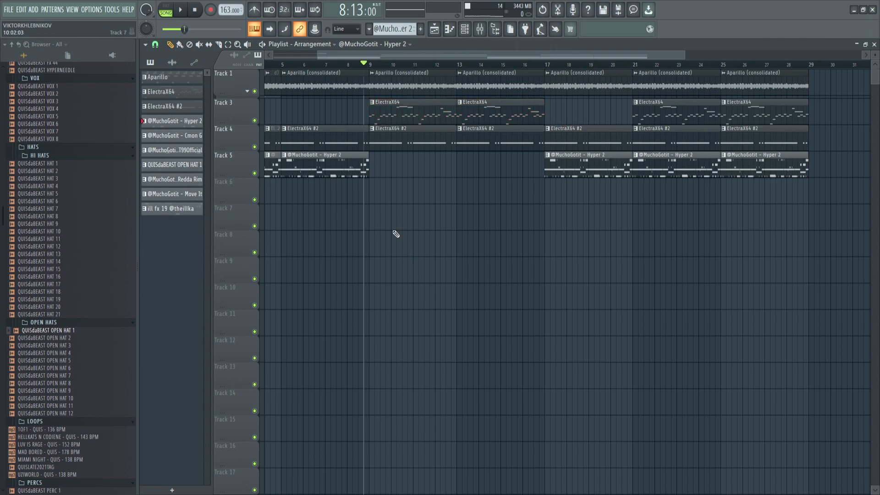
shift+click(177, 126)
drag(177, 125, 387, 190)
scroll(373, 190, up, 2)
key(ctrl+b)
scroll(413, 190, down, 3)
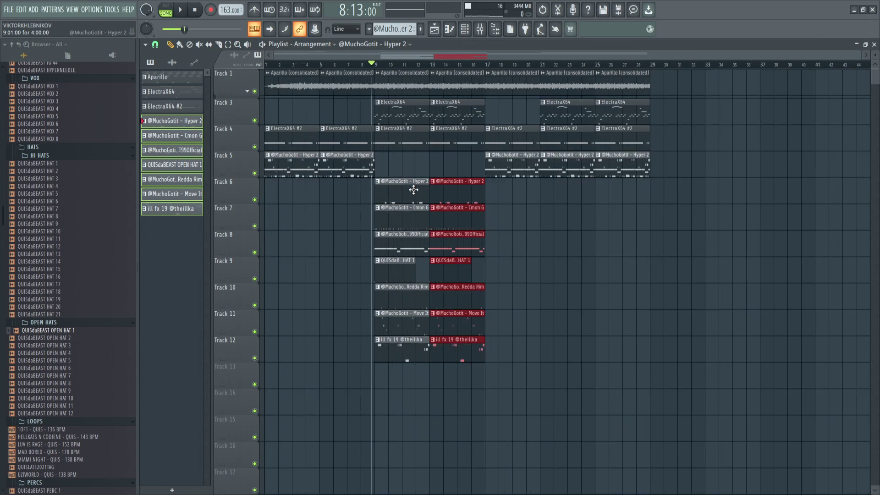
- Remove all clips beyond bar 17 and make the Cmon G, T99Official and open hat clips at bar 9 unique
ctrl+click(501, 188)
mouse_move(502, 173)
mouse_down()
mouse_move(639, 166)
mouse_move(639, 129)
mouse_move(579, 80)
mouse_move(527, 131)
mouse_move(566, 135)
mouse_up()
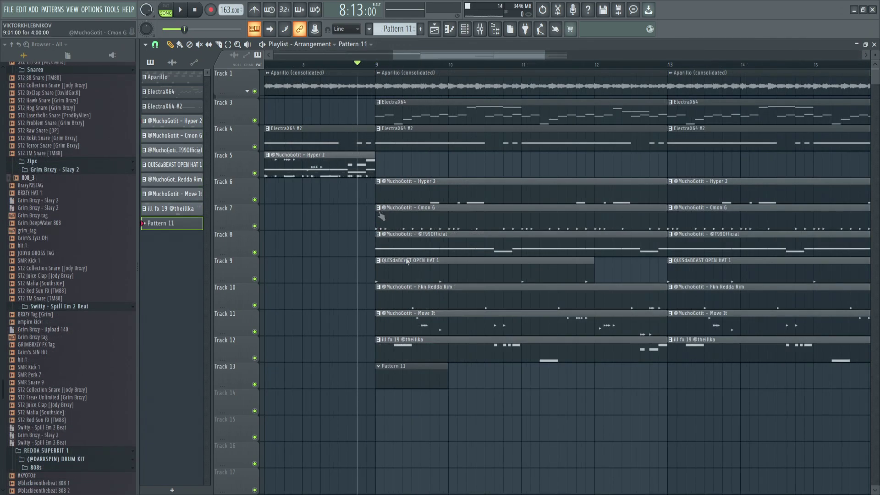
click(405, 259)
click(404, 291)
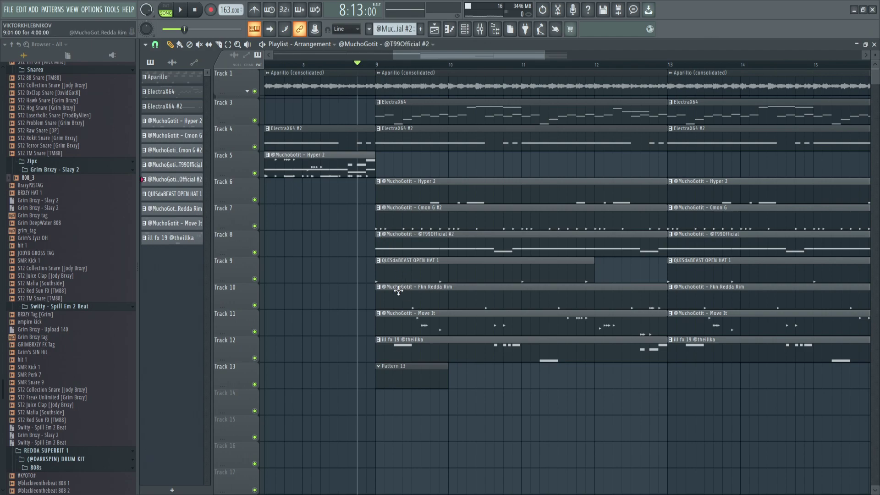
click(408, 319)
scroll(410, 329, down, 3)
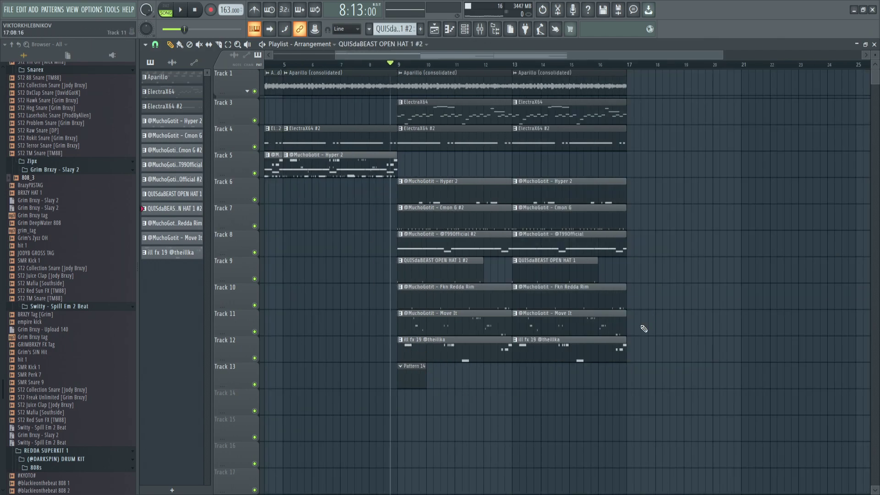
- Replace the combined drum clips on track 5 in bars 1 to 8 with the separate channel patterns, duplicated at bar 5
drag(390, 54, 328, 55)
right_click(384, 173)
right_click(370, 170)
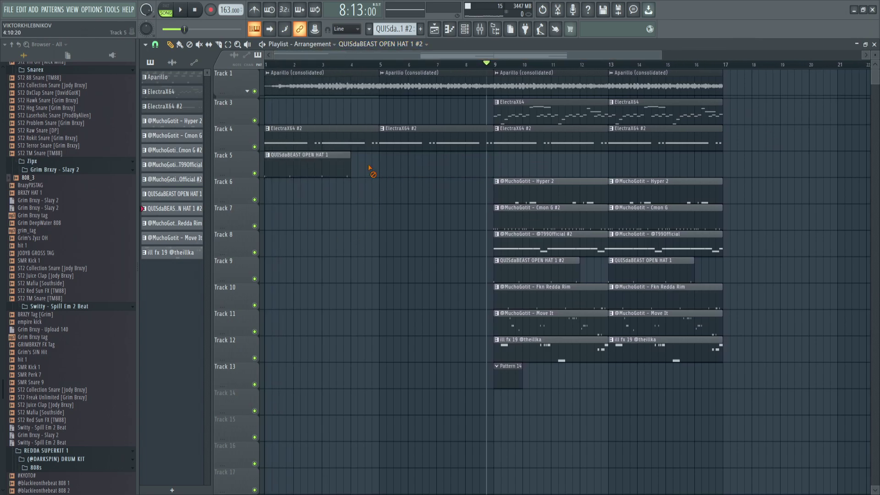
right_click(341, 165)
shift+click(173, 252)
drag(173, 252, 282, 169)
right_click(352, 398)
drag(367, 401, 284, 158)
key(ctrl+b)
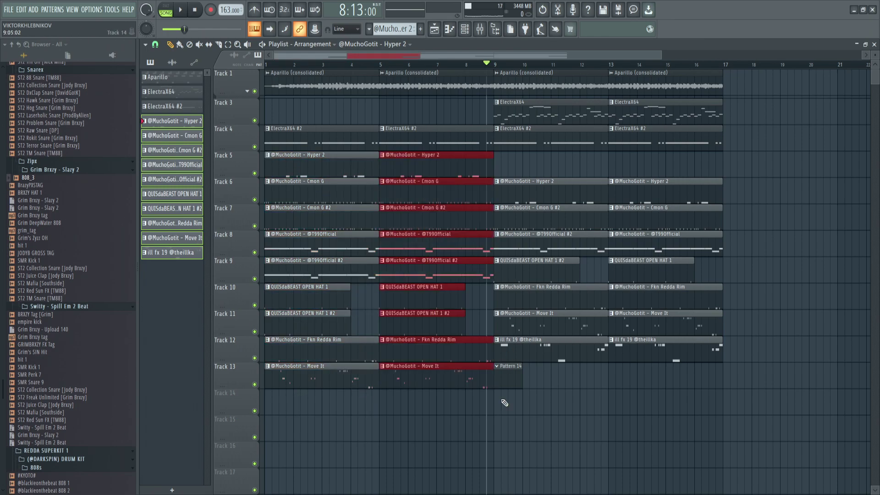
- Move the Pattern 14 clip at bar 9 down to track 14
click(496, 431)
drag(510, 380, 510, 402)
drag(783, 154, 498, 436)
ctrl+click(540, 408)
scroll(545, 406, down, 1)
scroll(450, 209, up, 1)
- Move the Hyper 2 clips at bars 9 and 13 up to track 5 and the clips below track 8 down to align with the first section
ctrl+click(460, 194)
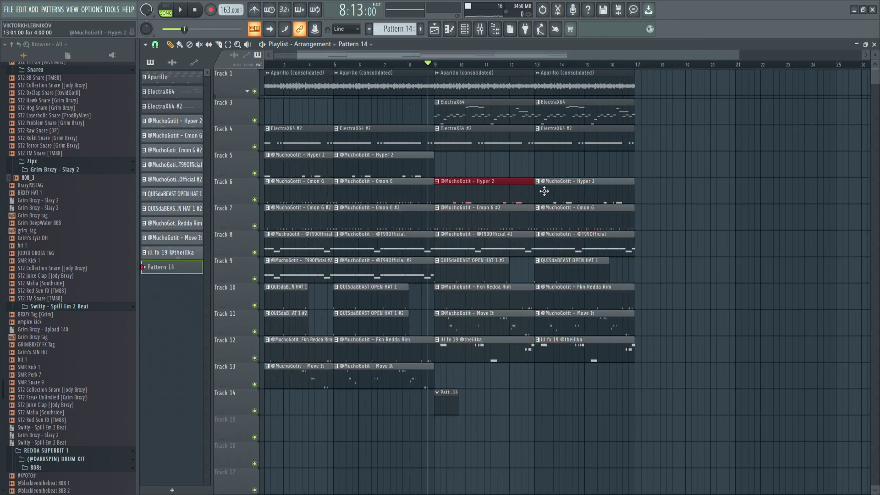
key(shift+Up)
ctrl+click(544, 191)
key(shift+Up)
drag(477, 271, 474, 356)
key(shift+Down)
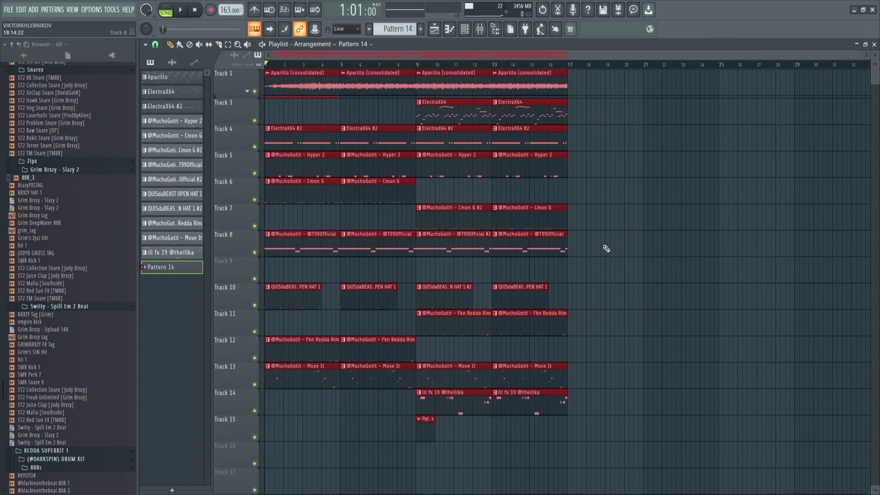
- Play back the arrangement around bar 9 and raise insert 2's volume to 81%
drag(600, 248, 483, 246)
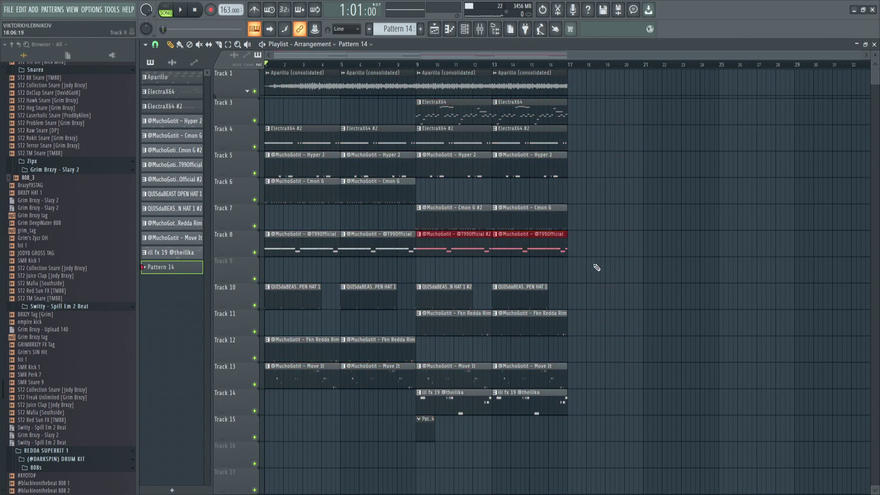
key(space)
scroll(463, 208, up, 5)
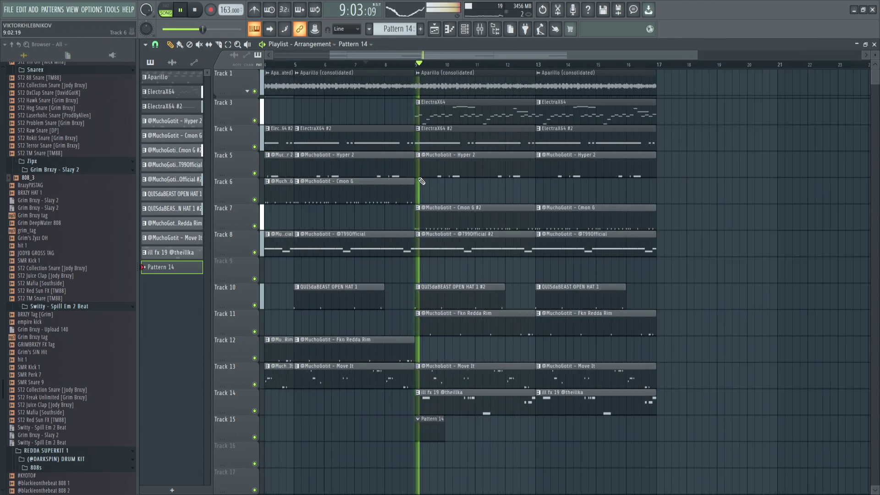
key(F9)
drag(177, 281, 178, 255)
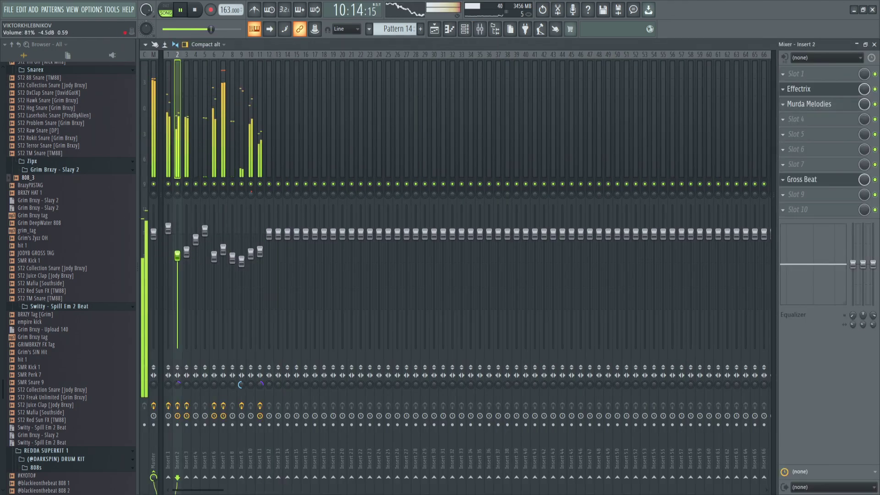
- Open insert 2's Gross Beat on the 1/2 Bt Gate volume pattern and audition inserts 1 and 2 soloed
click(807, 181)
drag(509, 108, 584, 132)
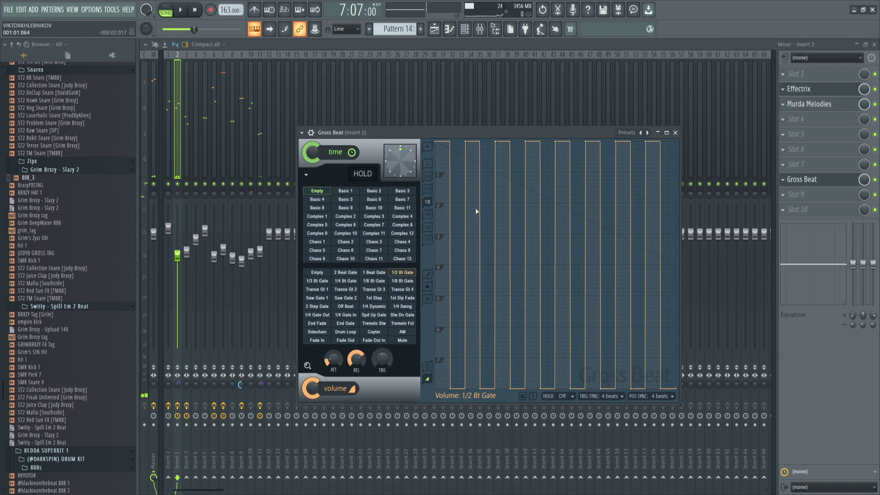
key(space)
right_click(176, 184)
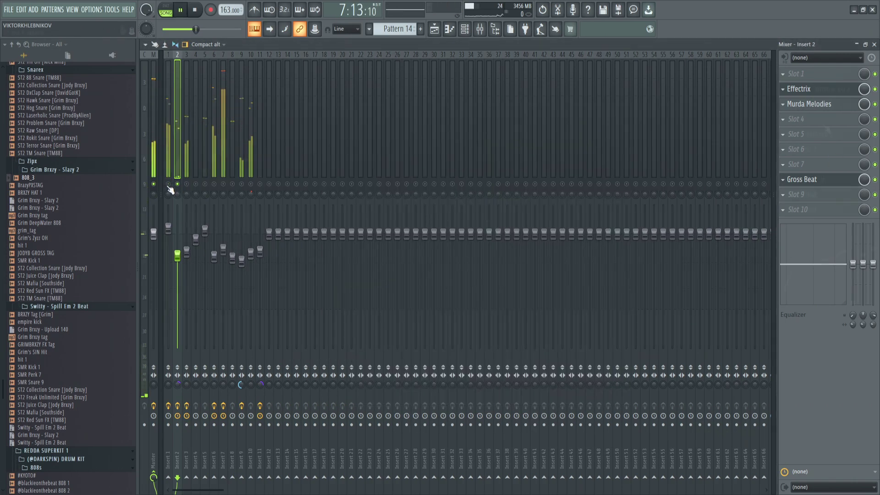
click(169, 184)
key(space)
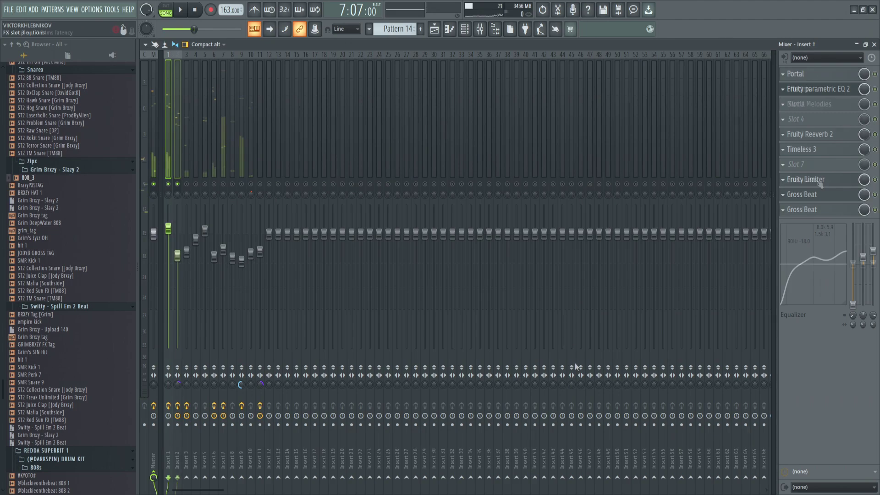
- Add short extra cuts to the 1/2 Bt Gate volume envelope in insert 2's Gross Beat and raise insert 2's fader
click(819, 181)
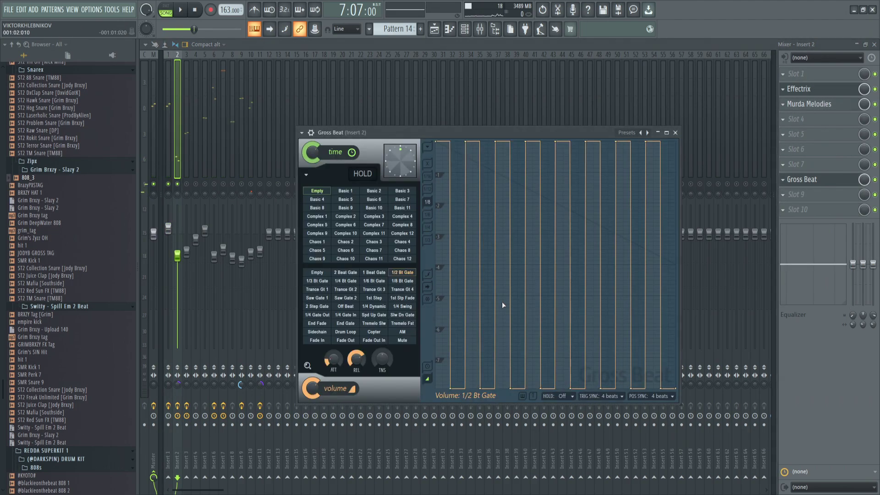
drag(504, 339, 520, 139)
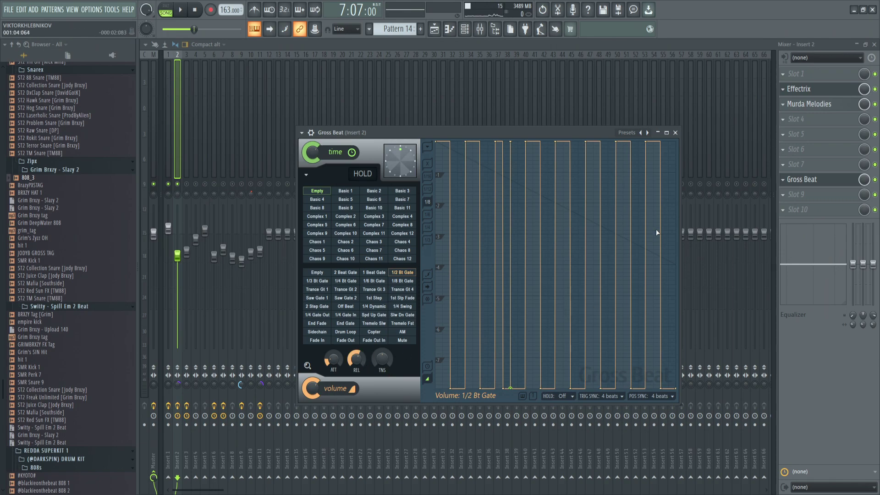
key(space)
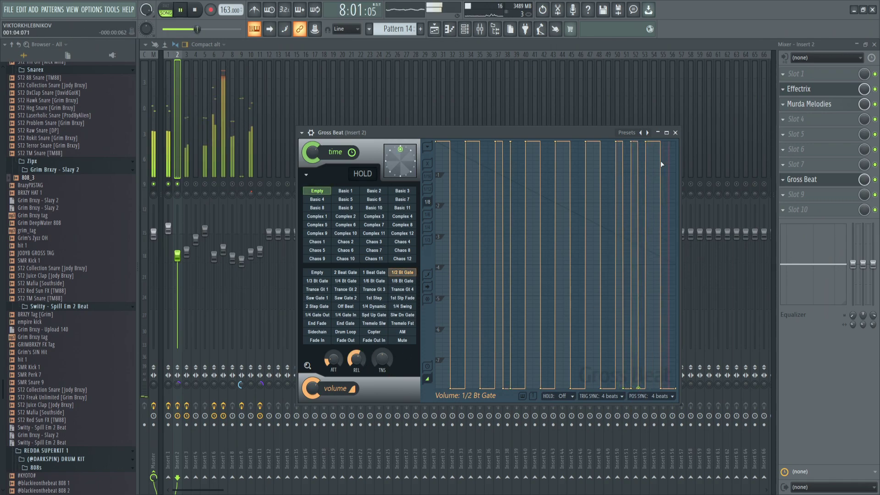
click(675, 132)
drag(177, 256, 178, 238)
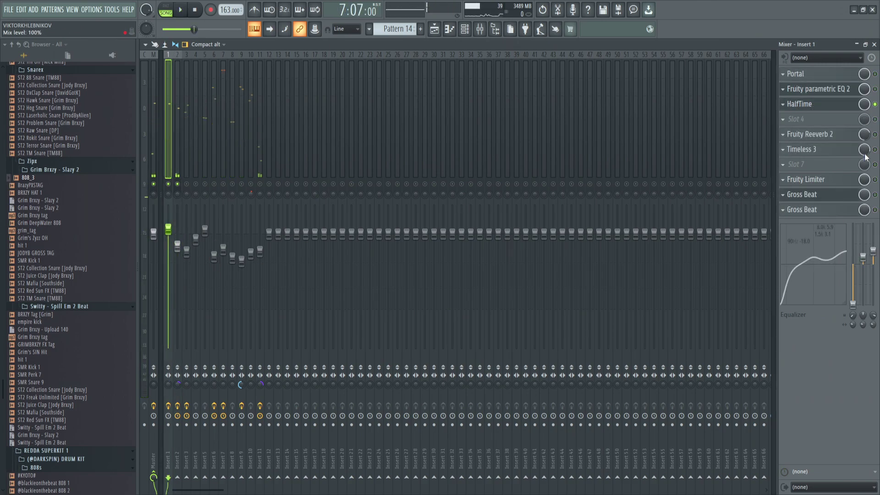
- Automate insert 1's HalfTime mix level on track 9, adding a point near bar 9 and undoing the misplaced change
click(435, 30)
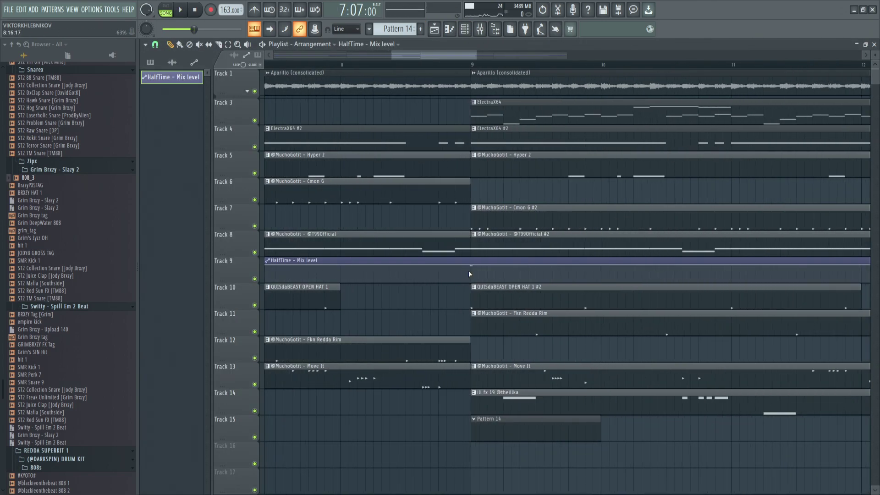
right_click(463, 271)
drag(464, 271, 504, 292)
scroll(502, 292, down, 1)
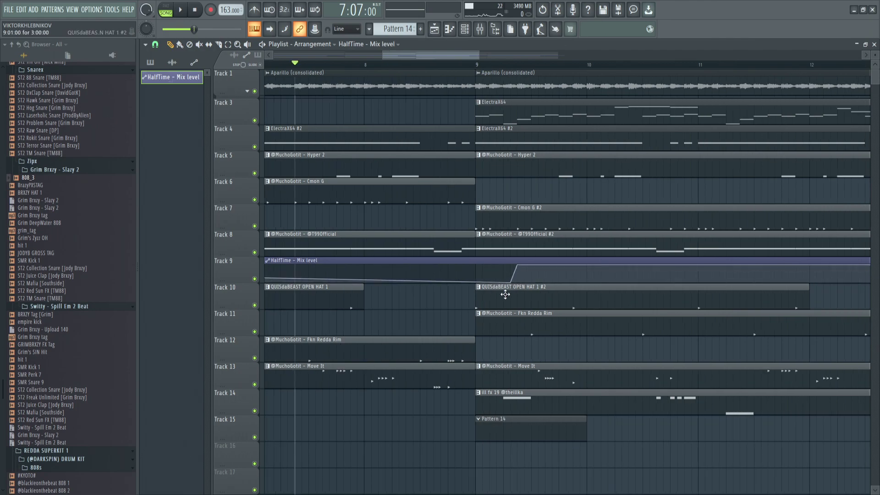
key(ctrl+z)
scroll(481, 277, down, 5)
key(space)
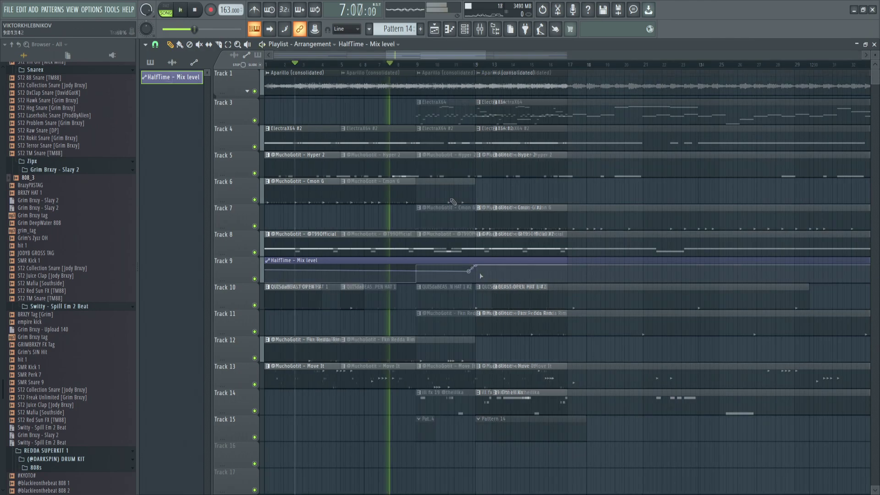
- Shape the HalfTime mix level automation into a ramp from about bar 8 to bar 9 and play back the transition
drag(194, 29, 215, 29)
scroll(421, 271, up, 4)
scroll(464, 155, down, 3)
drag(435, 265, 401, 265)
key(space)
scroll(412, 183, down, 1)
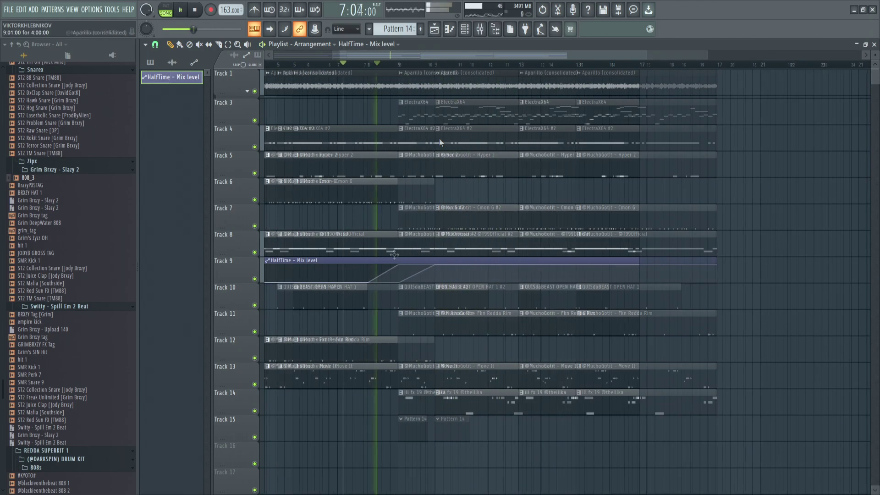
- Set the Aparillo (consolidated) #2 clip's time-stretching mode to Auto and adjust its channel volume during playback
double_click(425, 77)
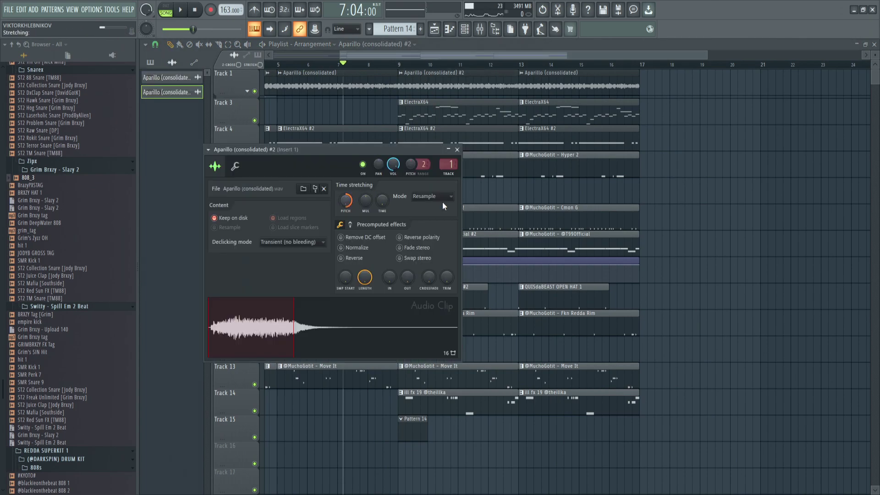
key(Escape)
key(space)
double_click(425, 83)
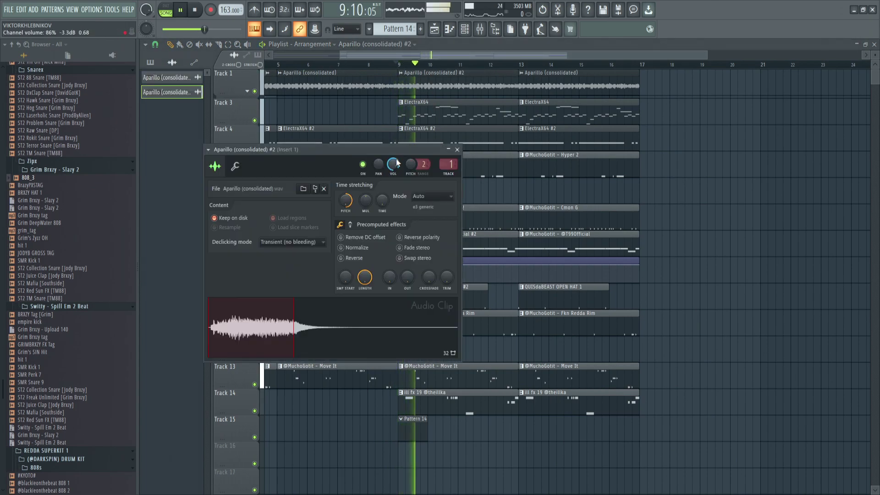
drag(392, 164, 393, 171)
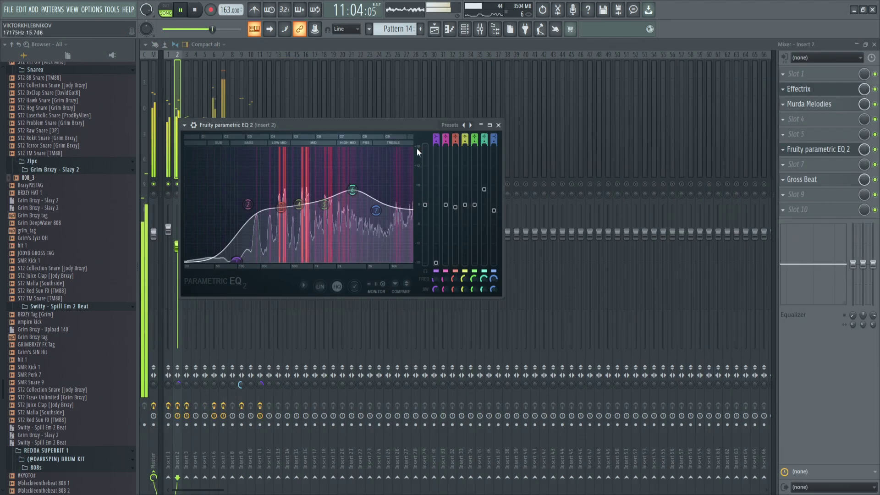
- Raise the band 1 high pass in insert 2's Fruity Parametric EQ 2 to 191 Hz and return to the playlist
drag(248, 201, 258, 200)
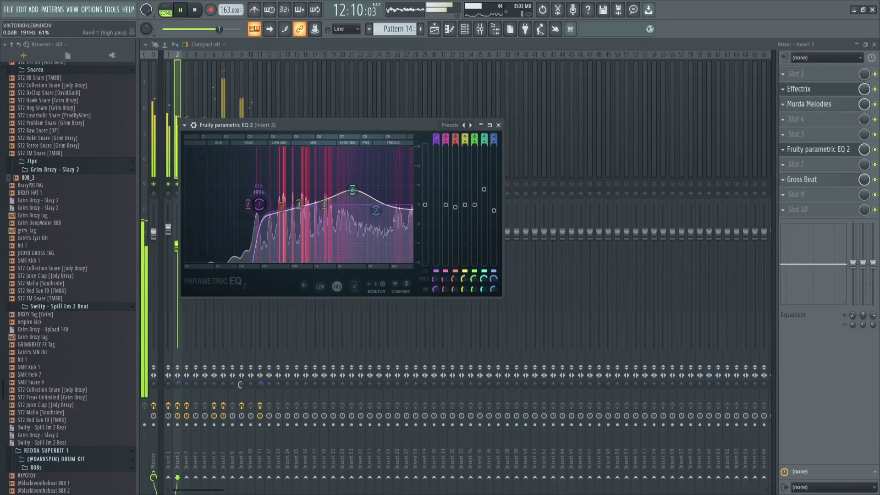
key(Escape)
key(space)
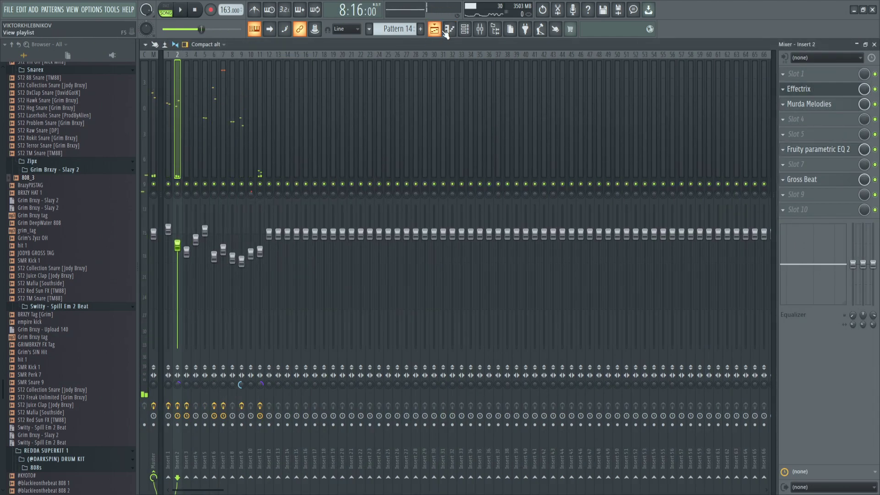
click(441, 30)
- Audition the bar 9 transition against the mixer levels and remove the Move It clips before bar 9 on track 13
key(space)
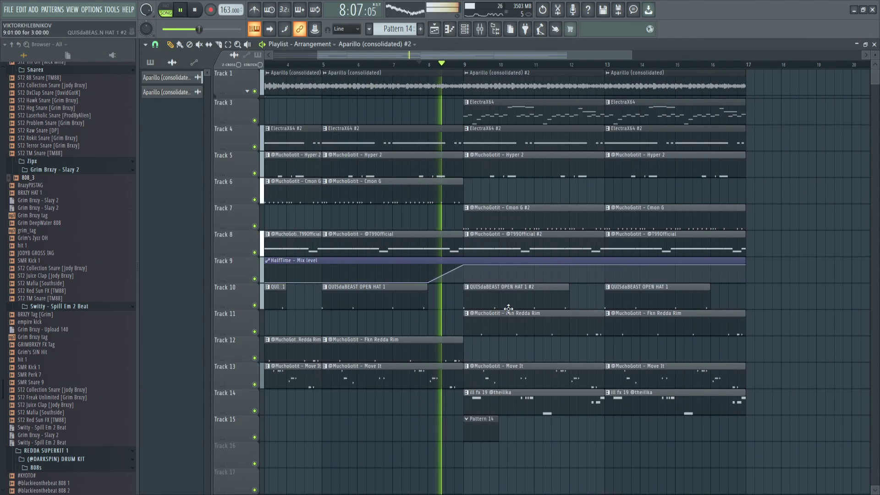
key(F9)
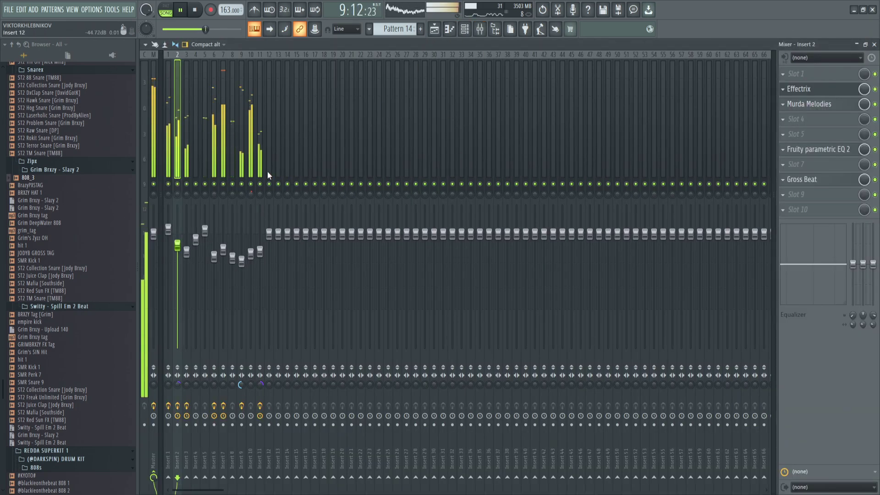
key(space)
key(F5)
key(space)
scroll(274, 224, up, 3)
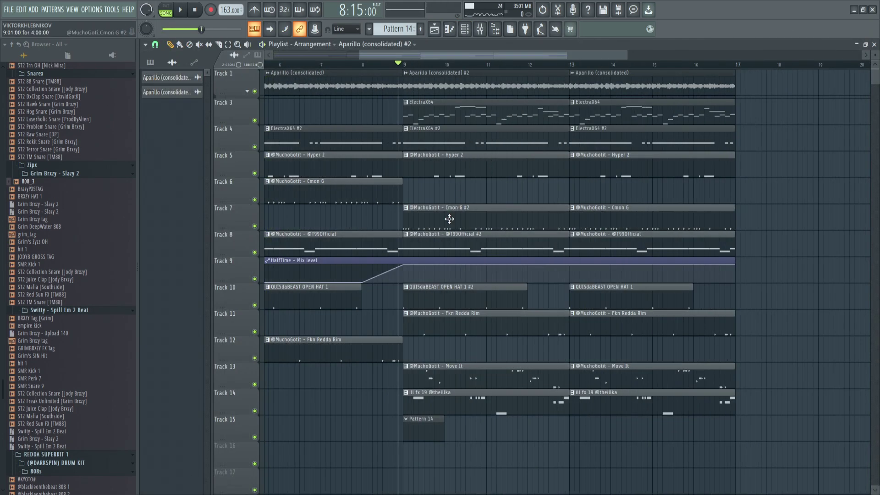
- Open the Cmon G #2 pattern and try a descending hi-hat roll from E4 to C4 in its first bar
double_click(448, 219)
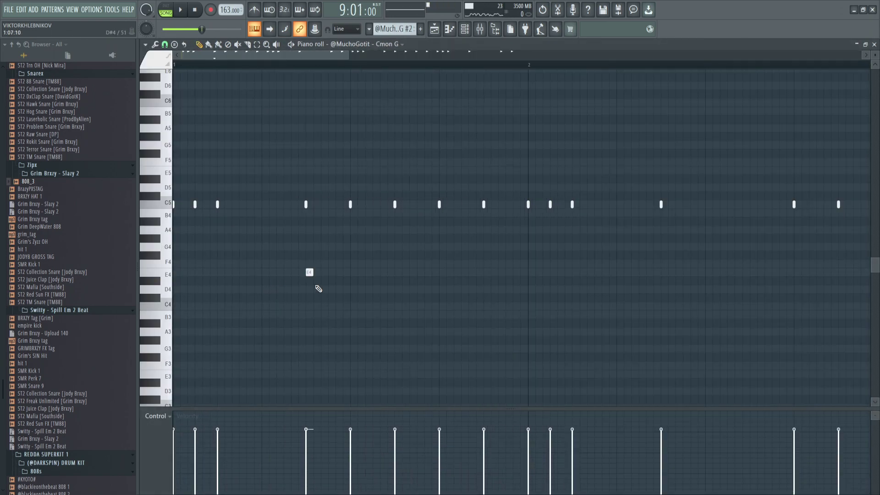
key(space)
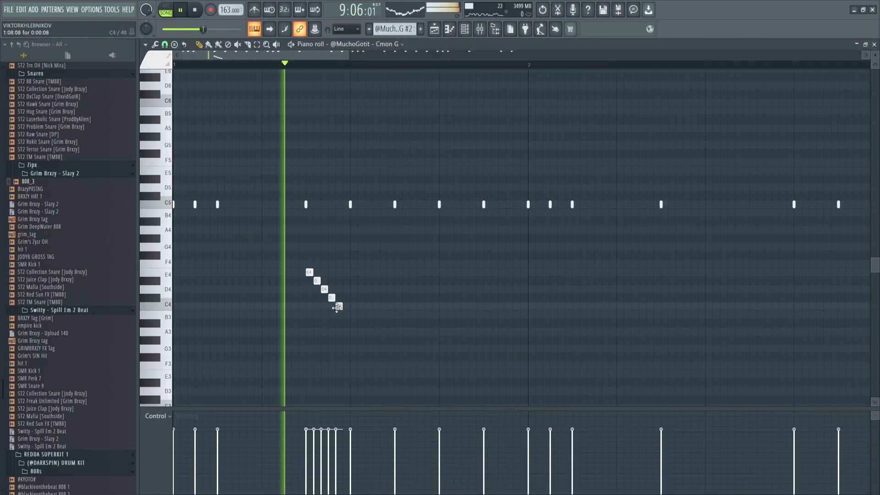
key(space)
key(space)
key(space)
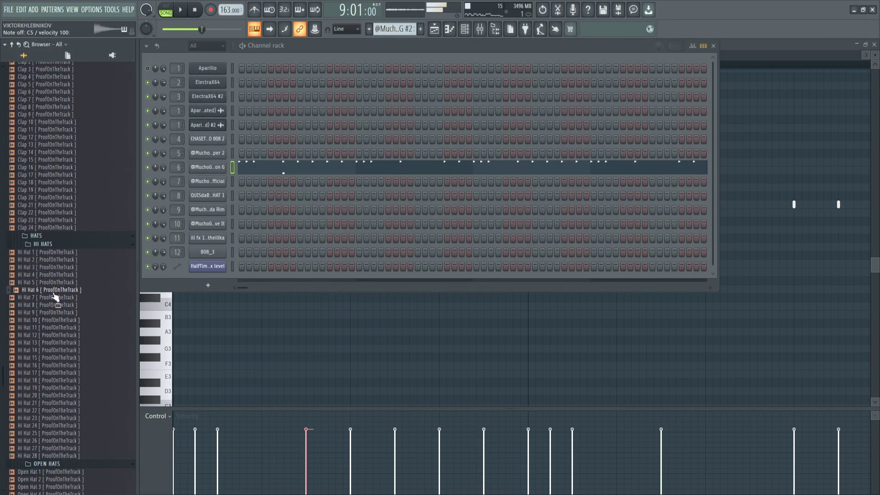
- Replace the Cmon G sample with Hi Hat 6 [ProofOnTheTrack] and add a D4 pair and an E3-to-D3 roll in bar 1
click(53, 291)
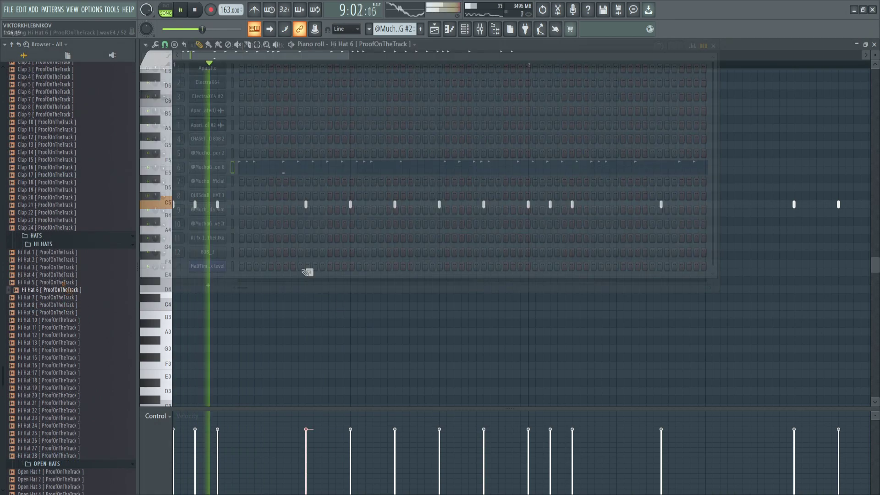
click(316, 280)
key(space)
key(space)
click(323, 289)
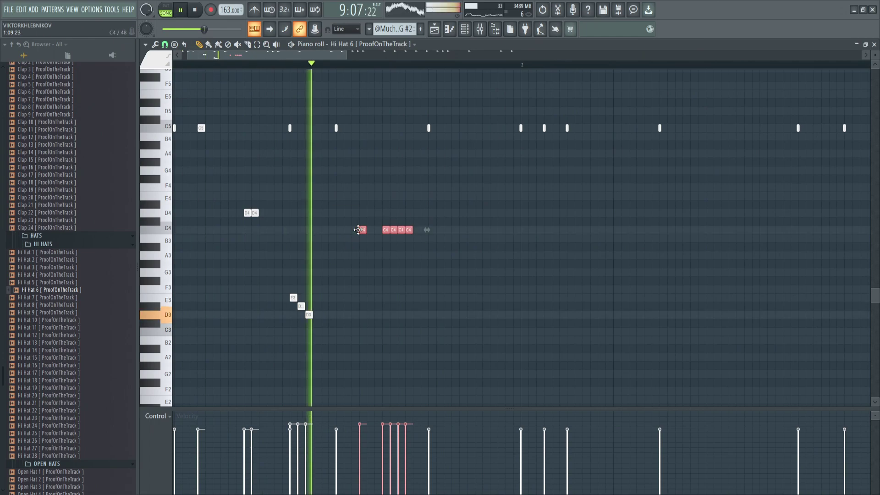
- Move the selected C4 hi-hat roll notes toward the end of bar 1 and transpose them down an octave to C3
drag(355, 235, 450, 234)
key(space)
key(ctrl+Down)
key(space)
key(space)
key(space)
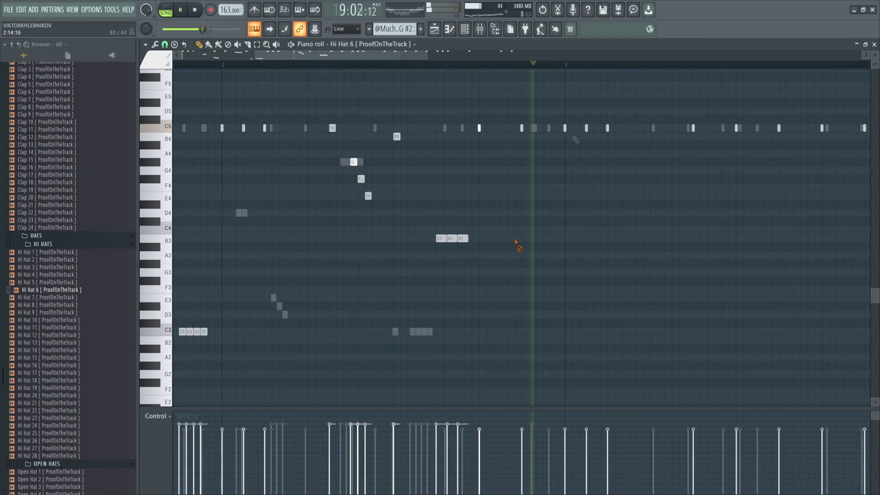
- Build descending hi-hat rolls across bar 2, placing a lower copy of the C#4-to-A3 group near the bar's end
key(space)
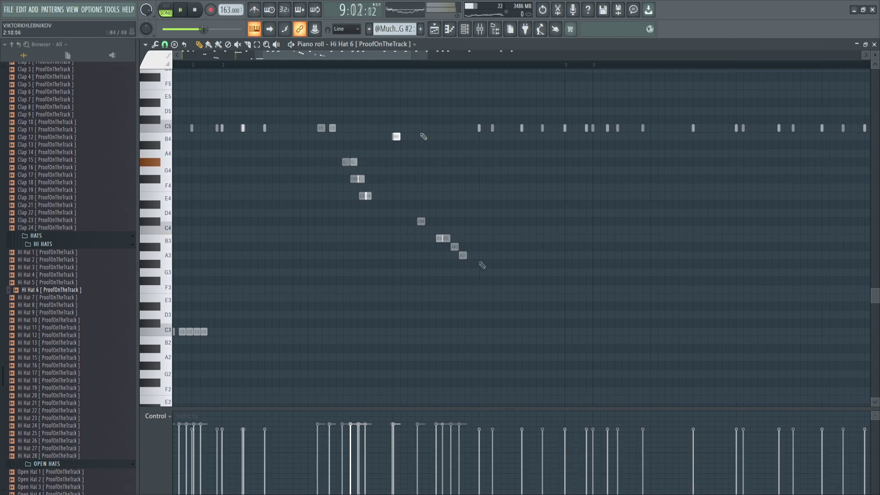
key(space)
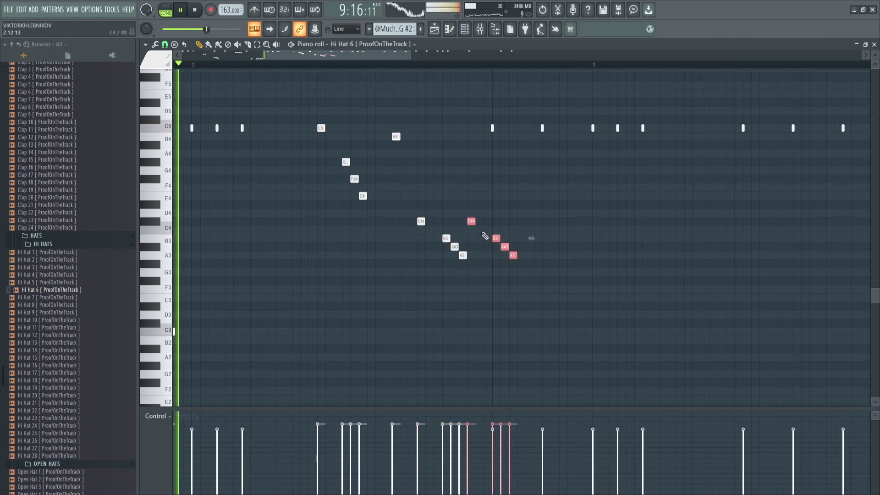
key(space)
drag(471, 222, 517, 239)
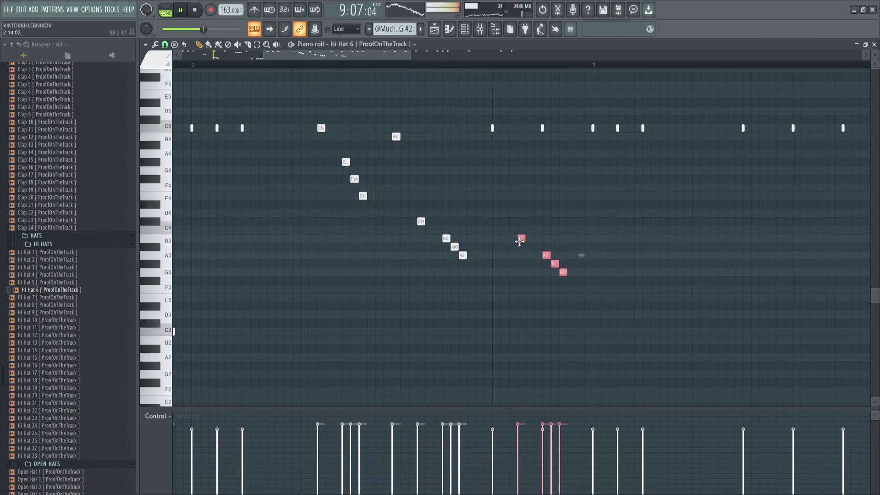
- Delete the C5 hi-hat notes in bars 3 and 4 and fill those bars with a copy of bars 1 and 2
drag(701, 97, 413, 165)
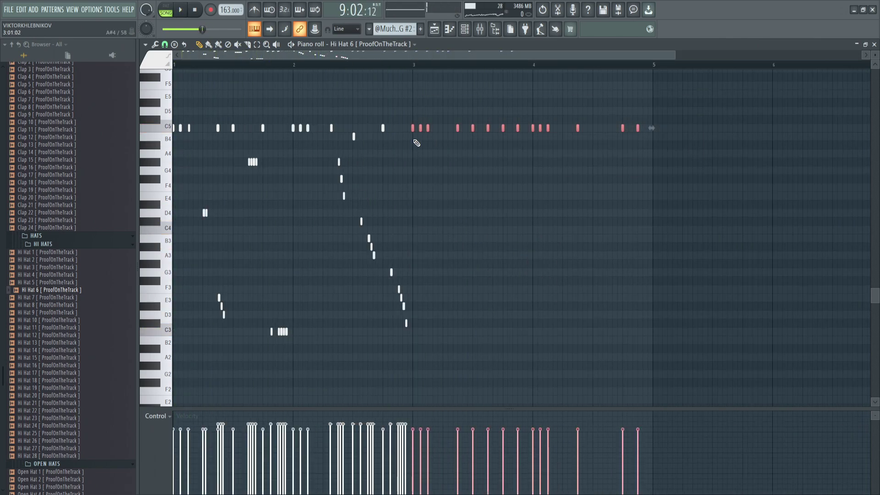
key(Delete)
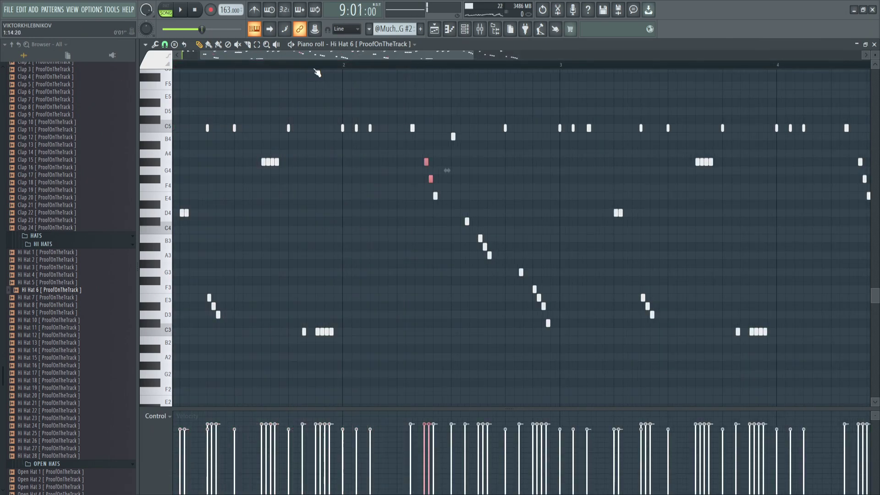
scroll(344, 216, left, 2)
- Thin out the E3-to-D3 roll in bar 1 during playback and use Cmon G #2 from bar 13 on track 7
click(323, 163)
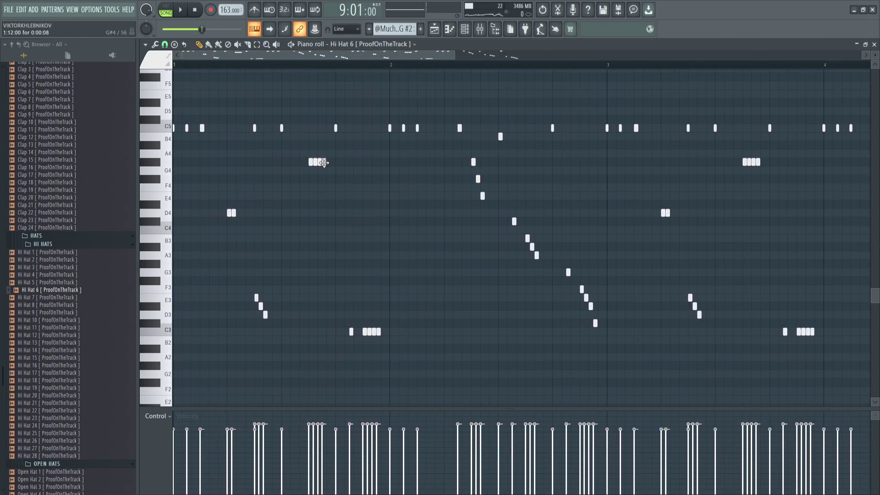
key(space)
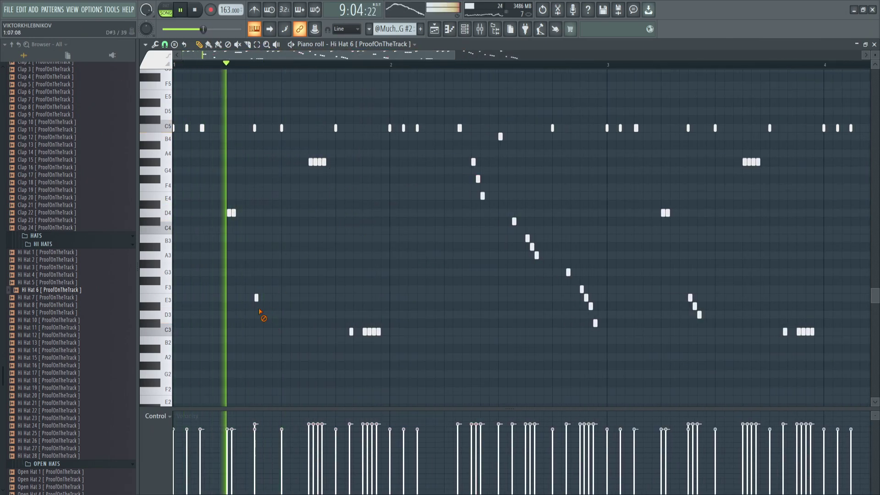
click(245, 213)
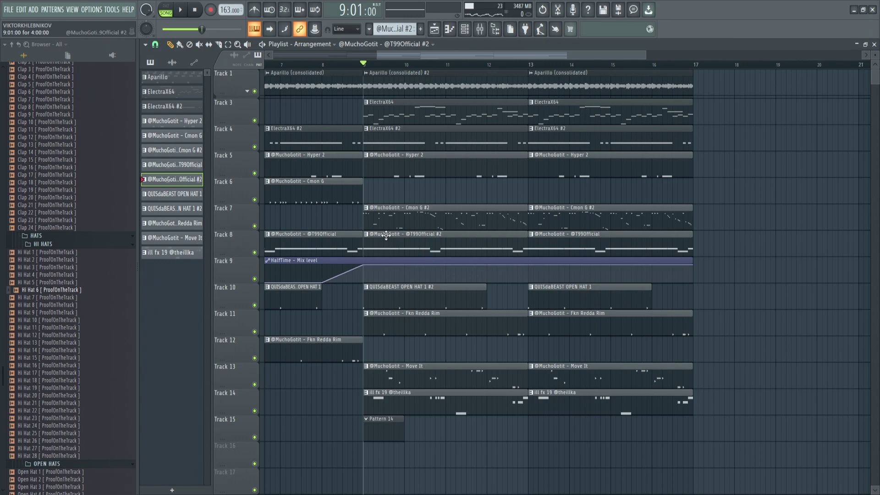
- Rework the first two bars of the T99Official #2 pattern with short F5 notes, an F6, three A5 repeats and an F4
double_click(386, 236)
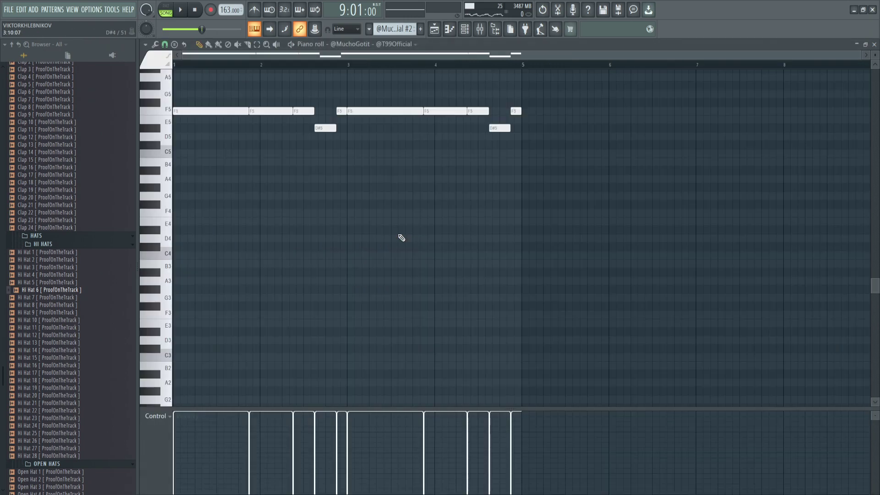
drag(573, 99, 201, 174)
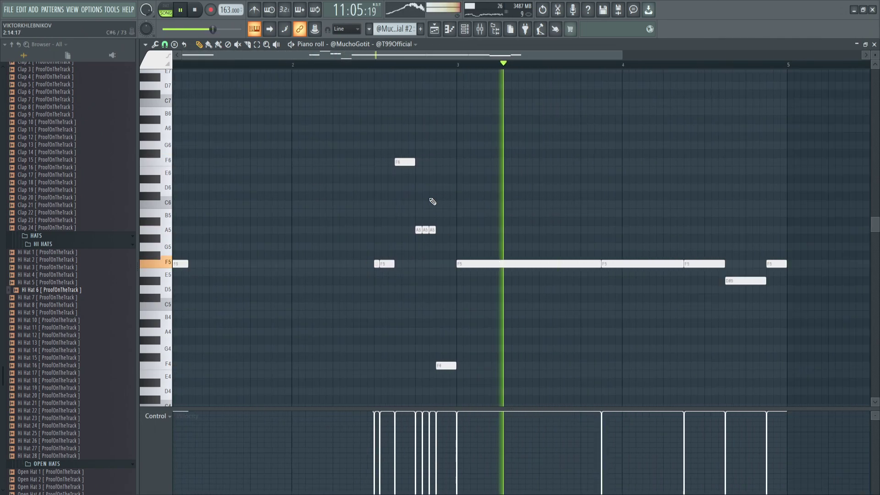
drag(658, 208, 434, 318)
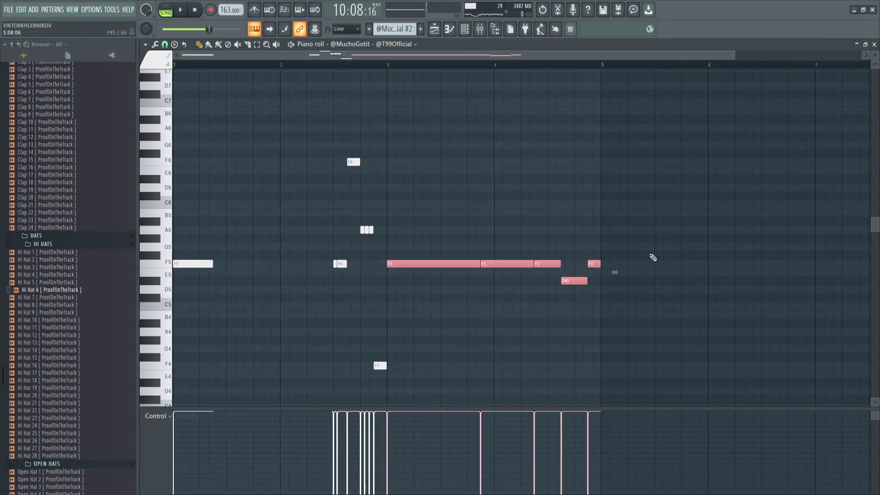
ctrl+click(494, 360)
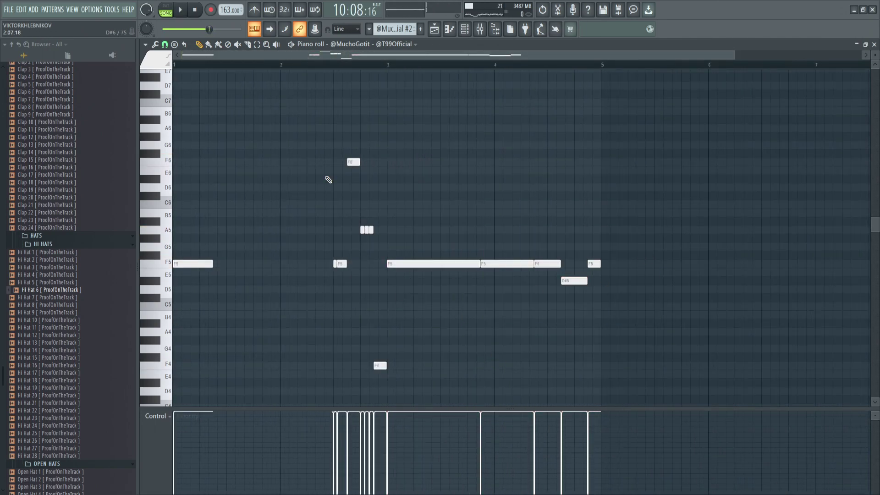
- Open the empty Pattern 14 from track 15 and bring up the CHASETHEMUCHO 808 2 channel's piano roll
key(F5)
scroll(362, 465, up, 2)
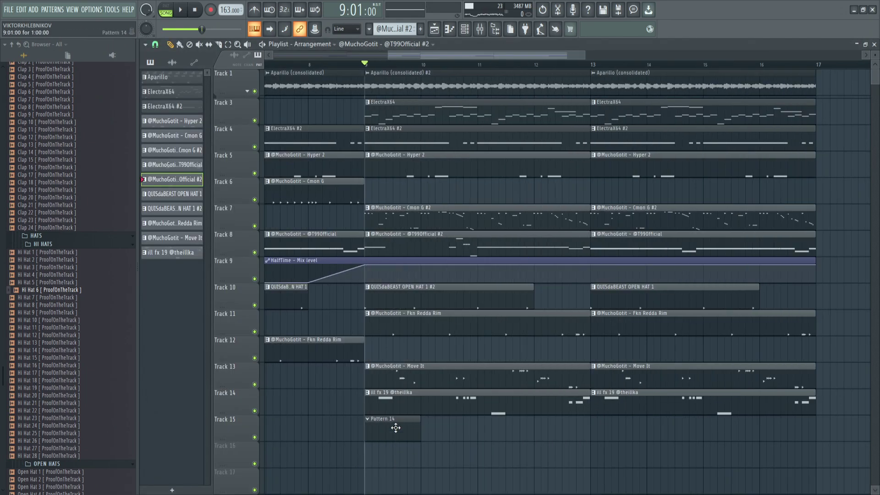
scroll(376, 365, down, 2)
scroll(352, 328, down, 3)
scroll(350, 316, up, 4)
click(464, 29)
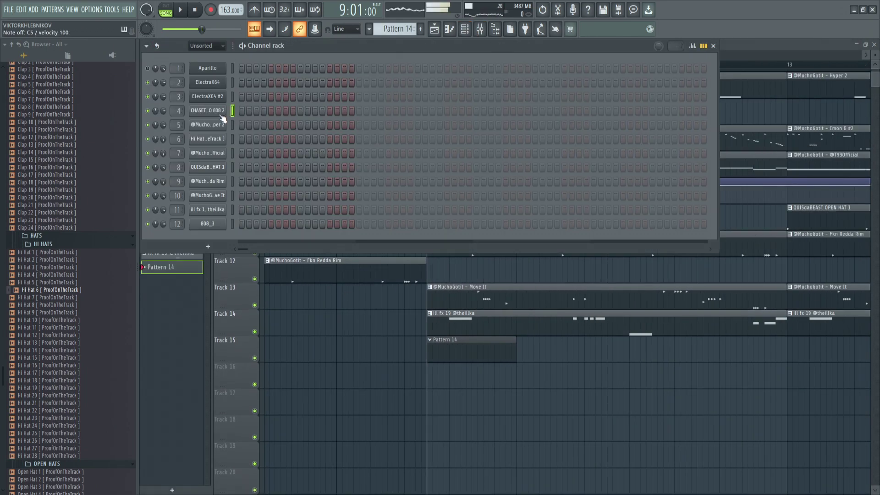
key(F7)
scroll(185, 57, up, 3)
scroll(177, 182, down, 2)
scroll(174, 184, up, 1)
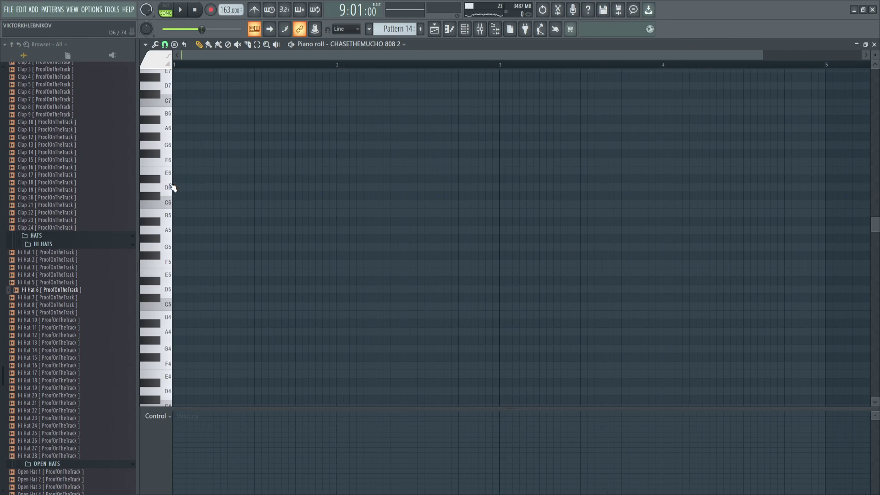
- Draw Pattern 14's 808 line from F4 notes layered with D3, through F#4 repeats, to a long D#4 in bar 2
key(space)
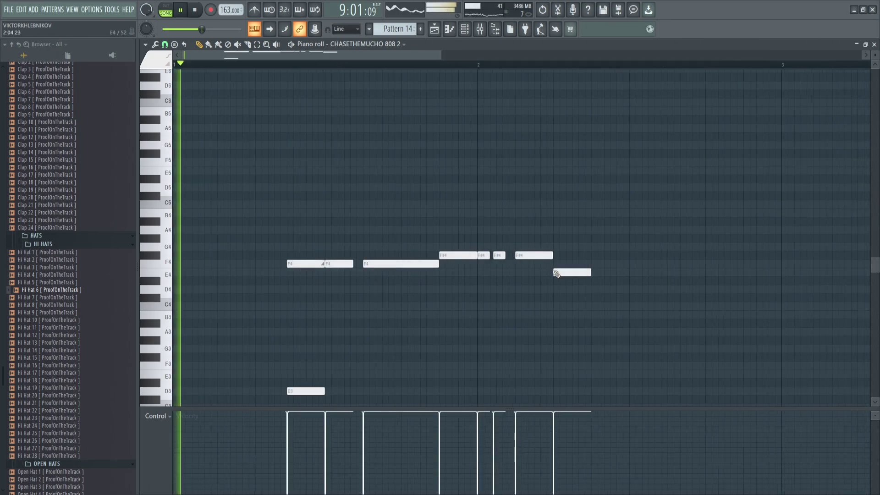
scroll(452, 334, up, 3)
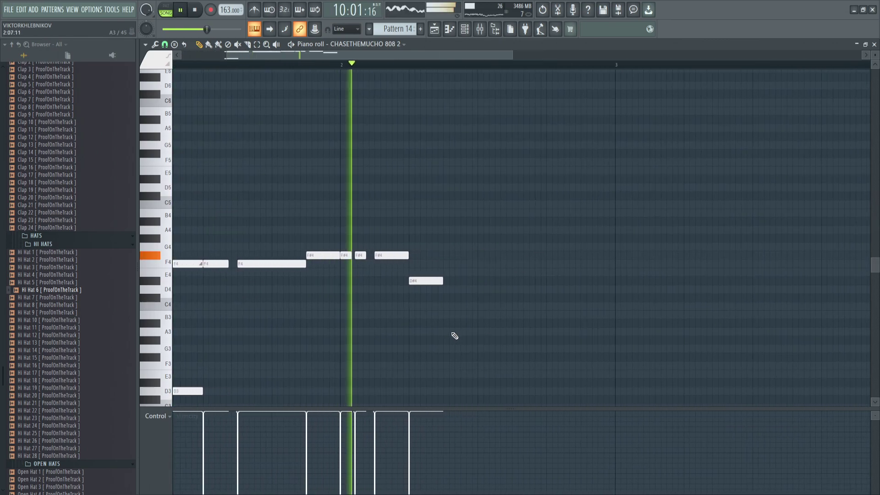
scroll(451, 320, up, 1)
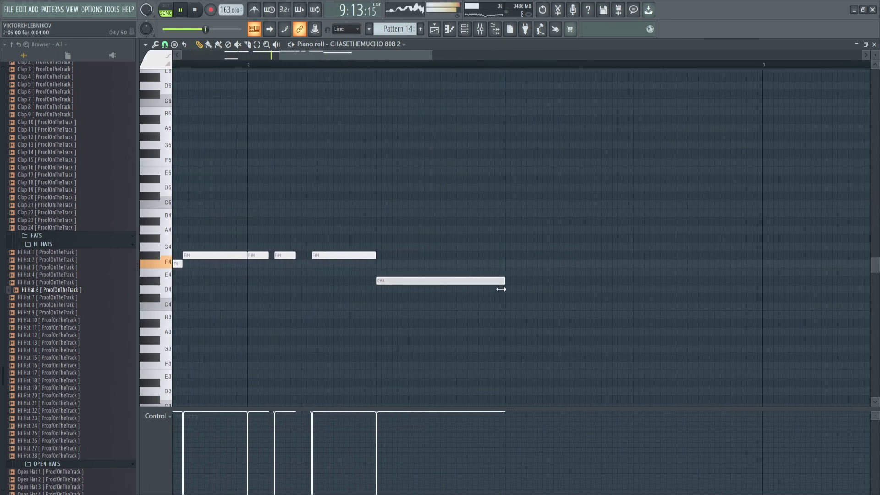
scroll(484, 309, down, 2)
scroll(457, 300, up, 1)
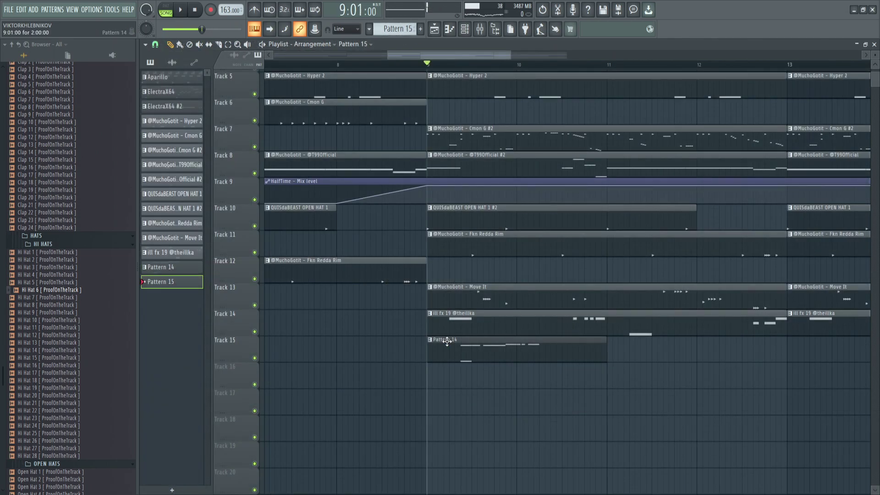
- Place Pattern 15 on track 16 at bar 9 and shape Insert 12 with Fruity Parametric EQ 2, boosting band 1 near 51 Hz and repositioning band 7
click(435, 378)
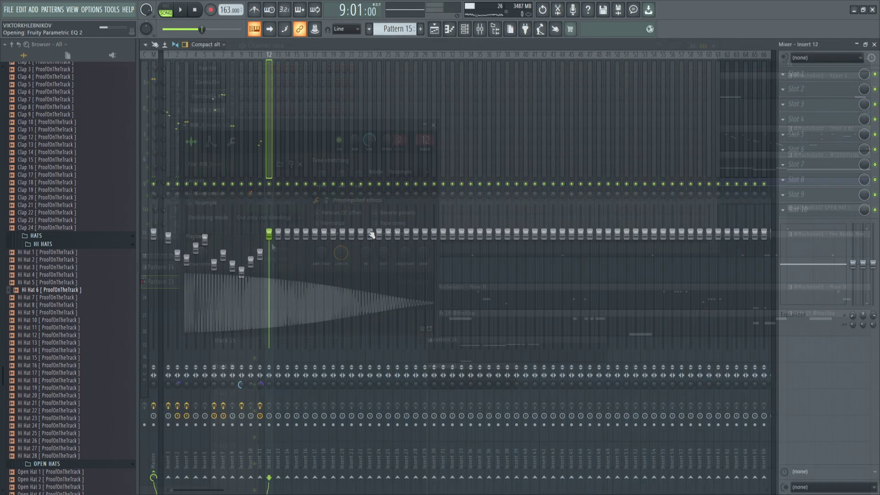
key(space)
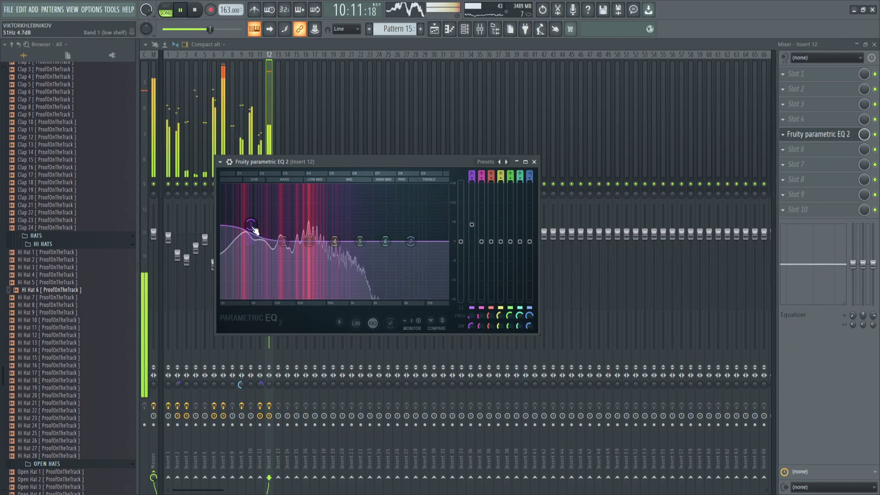
key(space)
drag(410, 241, 335, 215)
click(534, 161)
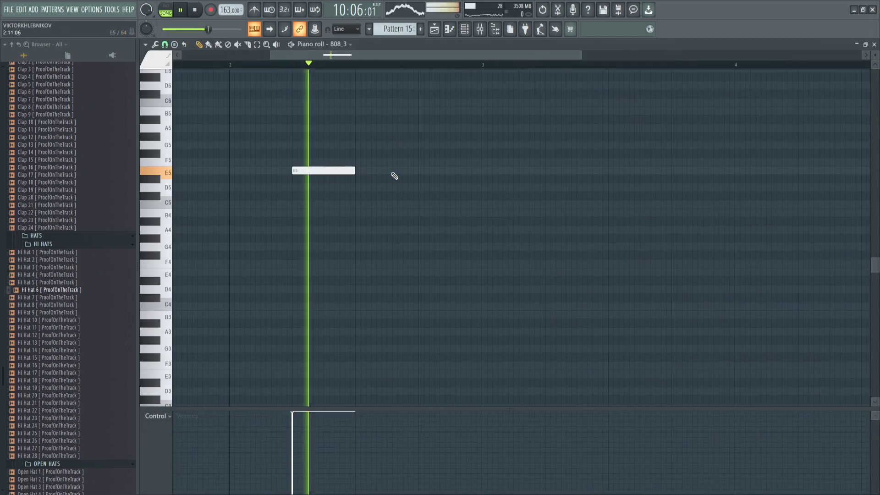
- Add a second E5 note in bar 2 of Pattern 15's 808_3 line and make it shorter than the first
click(367, 171)
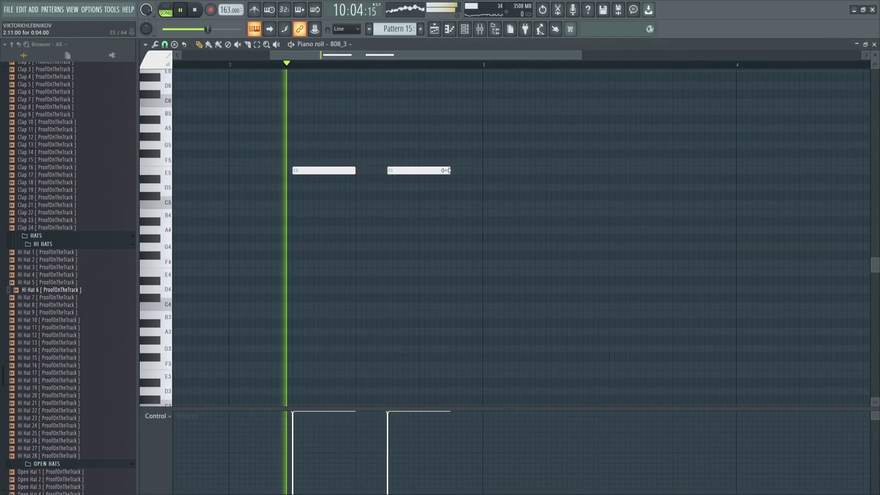
scroll(433, 231, up, 3)
key(space)
drag(346, 150, 332, 188)
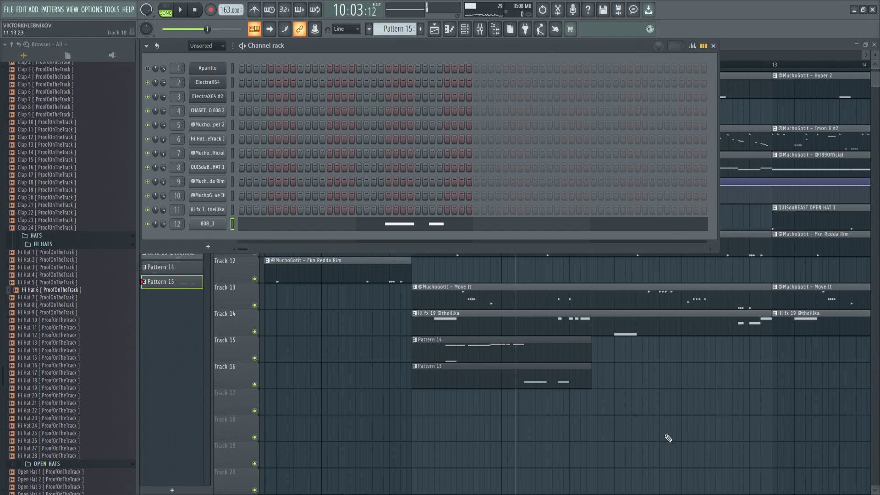
- Check the T99Official #2 line, and lower the last F5 note in bar 2 of Pattern 14's 808 an octave to F4
key(F6)
double_click(547, 164)
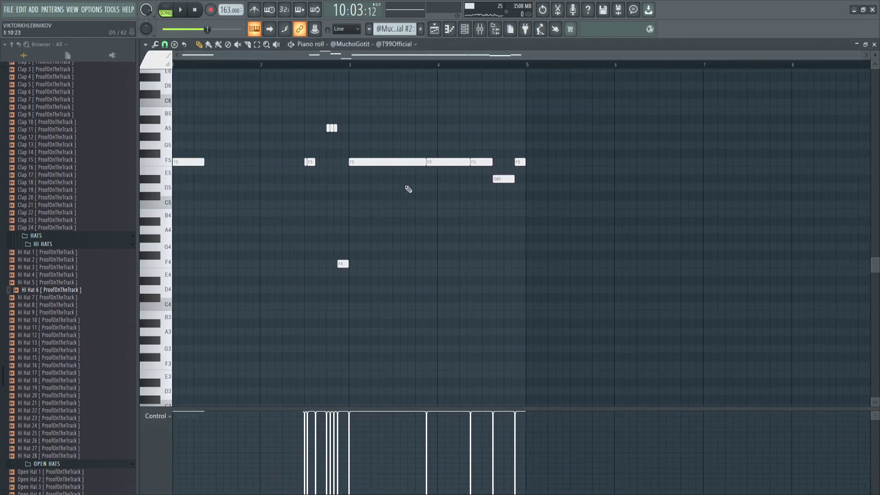
scroll(408, 172, up, 2)
key(space)
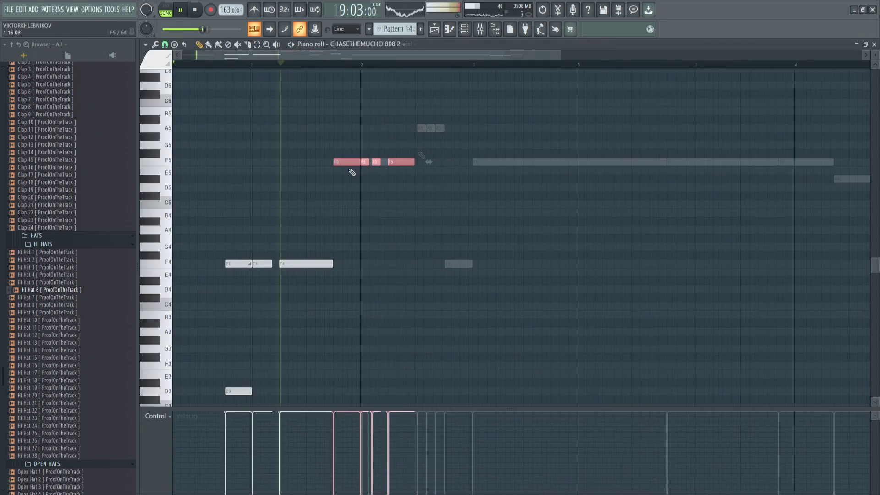
drag(425, 159, 403, 181)
key(ctrl+Down)
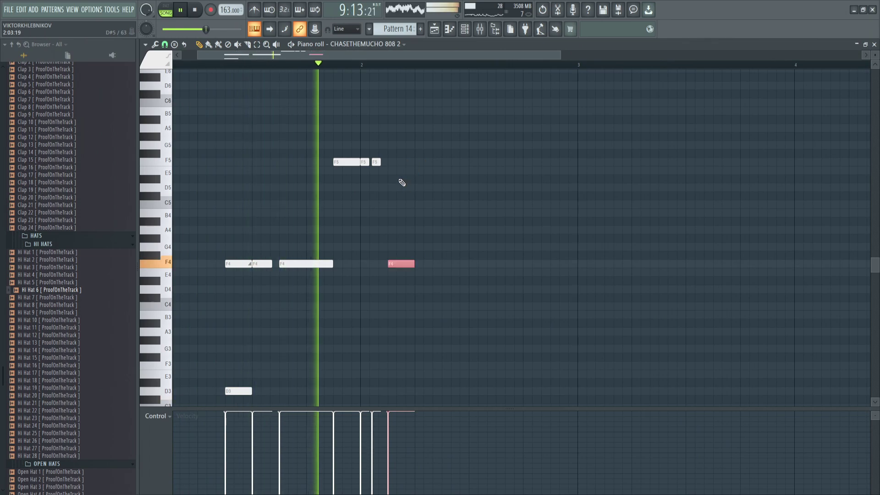
scroll(410, 256, down, 2)
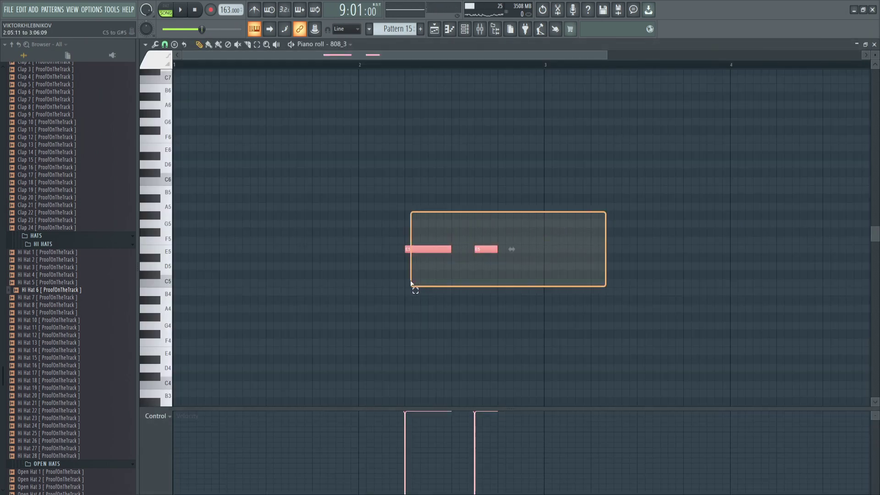
- Select both E5 notes in Pattern 15 and adjust the 808_3 channel's pitch slightly upward by ear against playback
drag(413, 287, 425, 240)
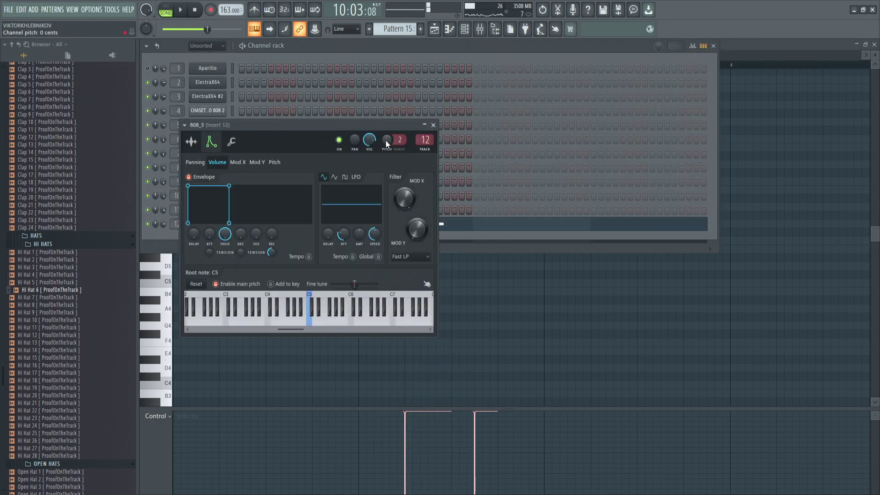
key(space)
key(space)
key(space)
drag(387, 142, 387, 139)
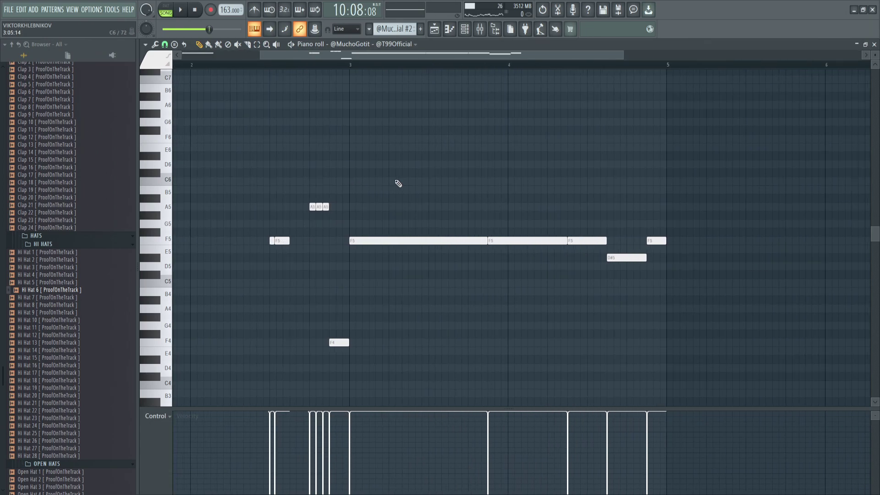
- Shorten the long F5 at the start of bar 3 in T99Official #2, add another short F5 after it, and audition the result
drag(459, 204, 439, 269)
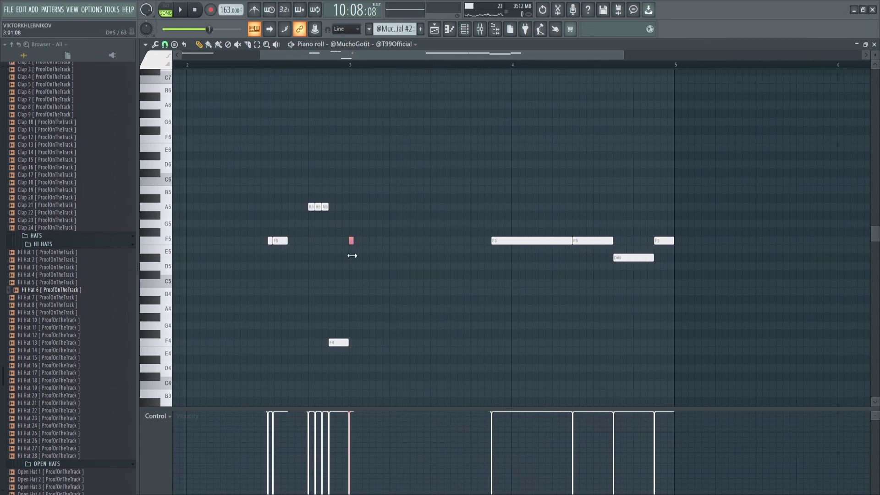
scroll(365, 244, up, 1)
click(373, 242)
key(space)
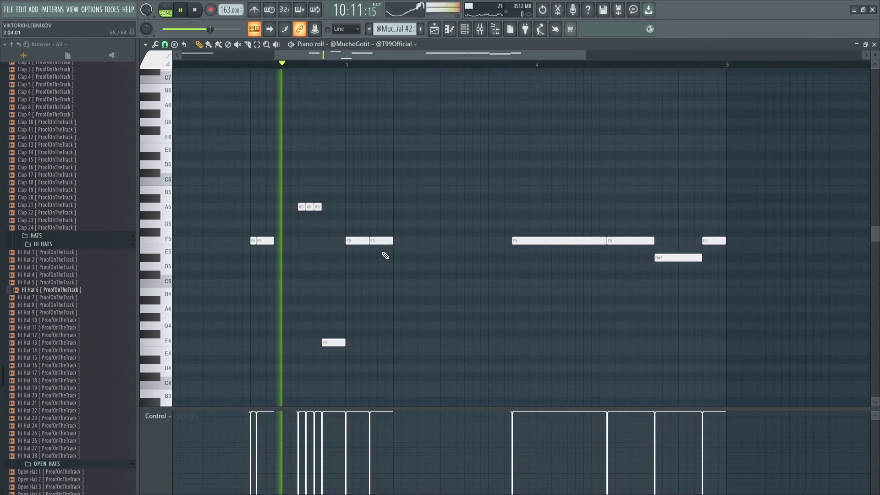
scroll(392, 268, up, 1)
key(space)
key(space)
scroll(404, 263, up, 3)
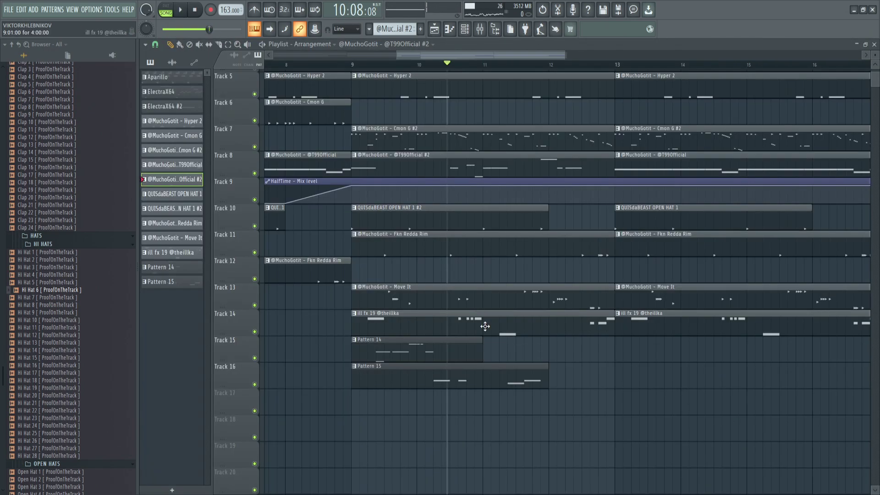
- Open Pattern 14 from track 15 and rework the short F#4 notes in bar 4 of its 808 line, removing the second one
double_click(436, 340)
scroll(437, 341, down, 2)
scroll(568, 320, down, 3)
scroll(583, 239, up, 3)
drag(564, 263, 561, 280)
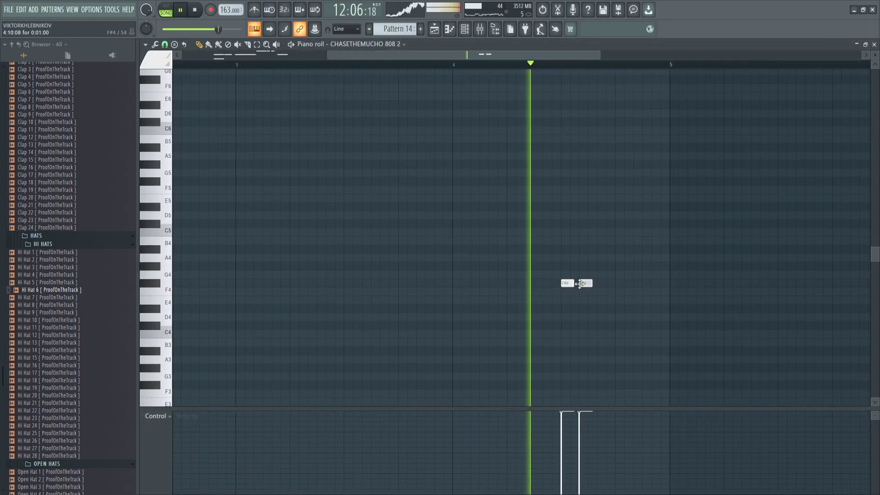
key(space)
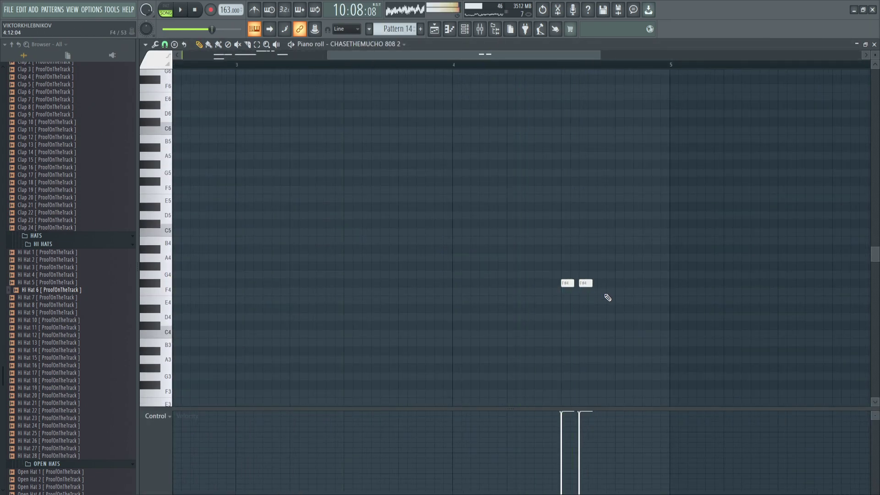
key(space)
right_click(586, 285)
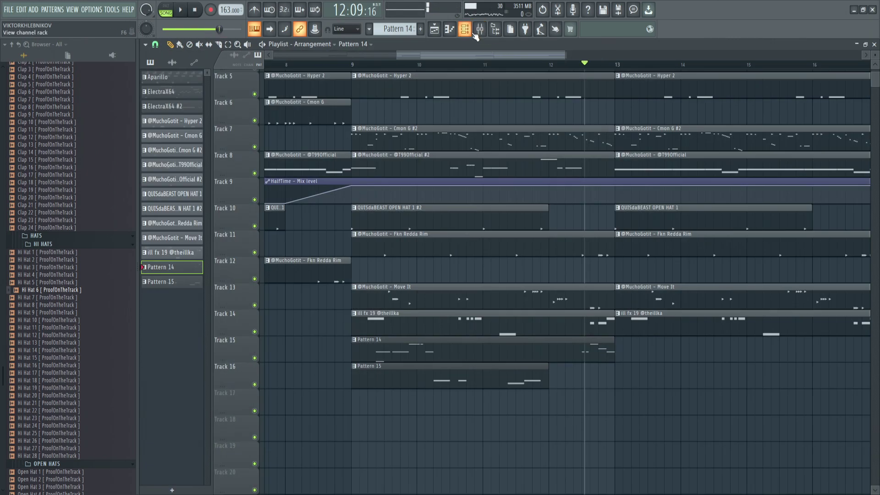
- Audition the section from bar 9 and set the CHASETHEMUCHO 808 2 channel's pitch to +30 cents
click(464, 29)
key(Escape)
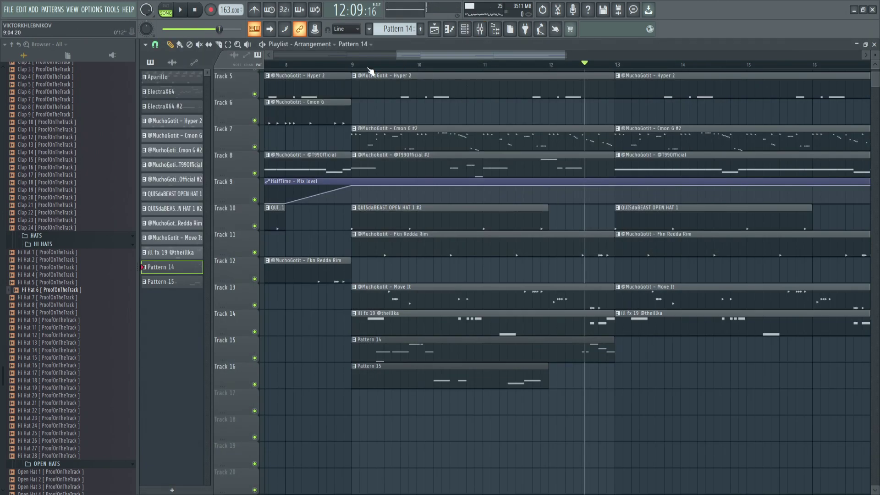
click(350, 66)
click(465, 29)
key(space)
click(213, 111)
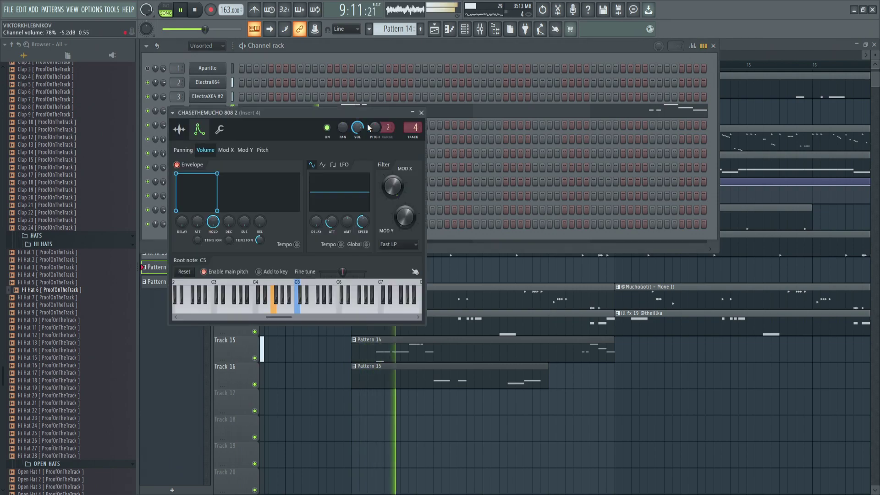
key(space)
key(space)
drag(374, 128, 375, 122)
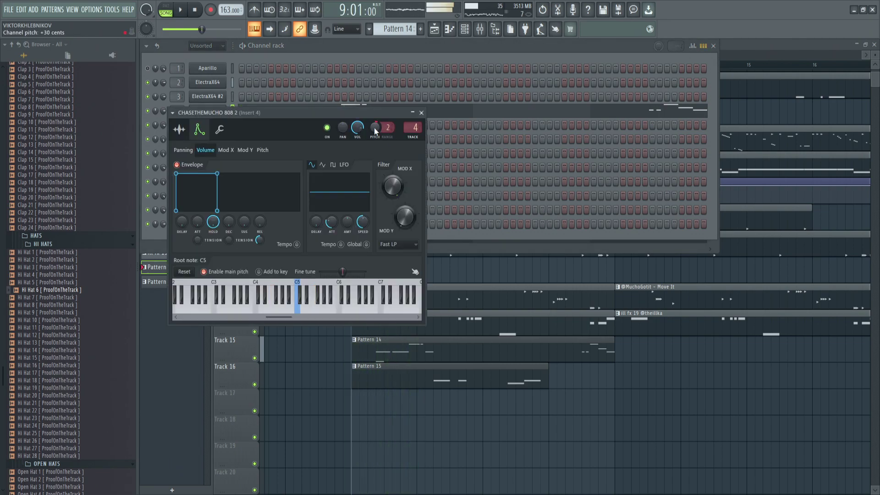
- Delete the old pattern clips from bar 13 onward on tracks 3 to 14, keeping the Aparillo audio and HalfTime automation
drag(574, 377, 578, 75)
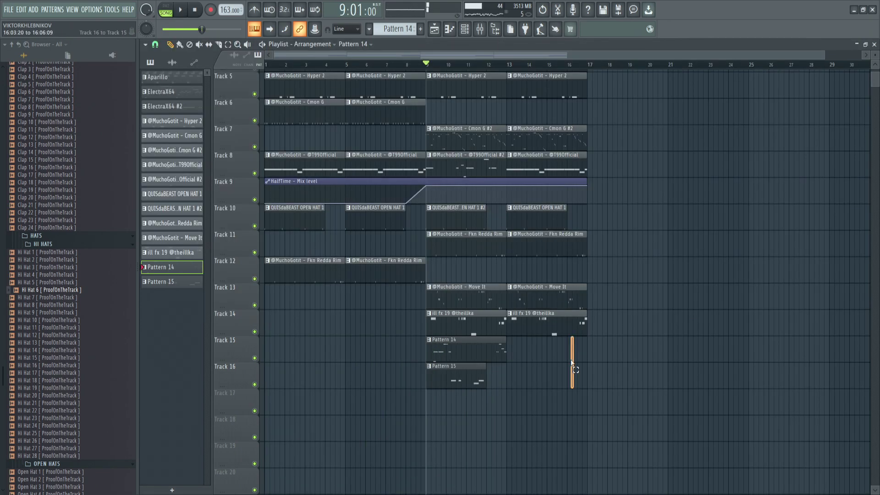
drag(547, 248, 542, 111)
key(Delete)
right_click(542, 403)
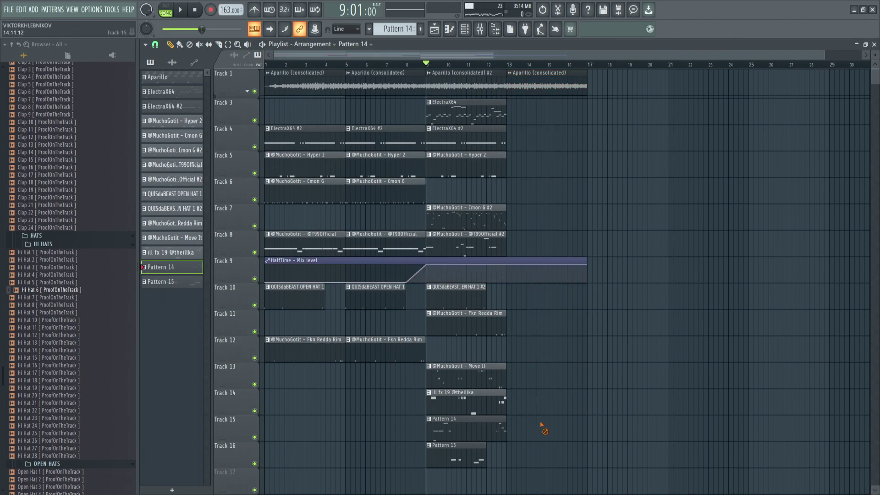
- Duplicate the reworked bar 9 to 12 pattern clips on tracks 3 to 16 so they repeat from bar 13
drag(506, 465, 462, 293)
key(ctrl+b)
drag(472, 246, 471, 111)
key(ctrl+b)
- Open QUISdaBEAST OPEN HAT 1 #2 from track 10 and delete the two C5 hits in bar 3 during playback
scroll(459, 287, up, 4)
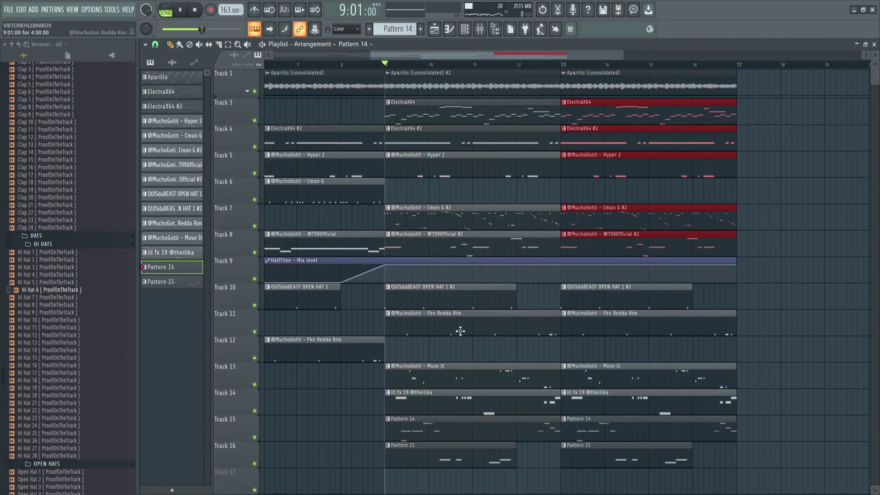
double_click(441, 298)
scroll(194, 69, up, 3)
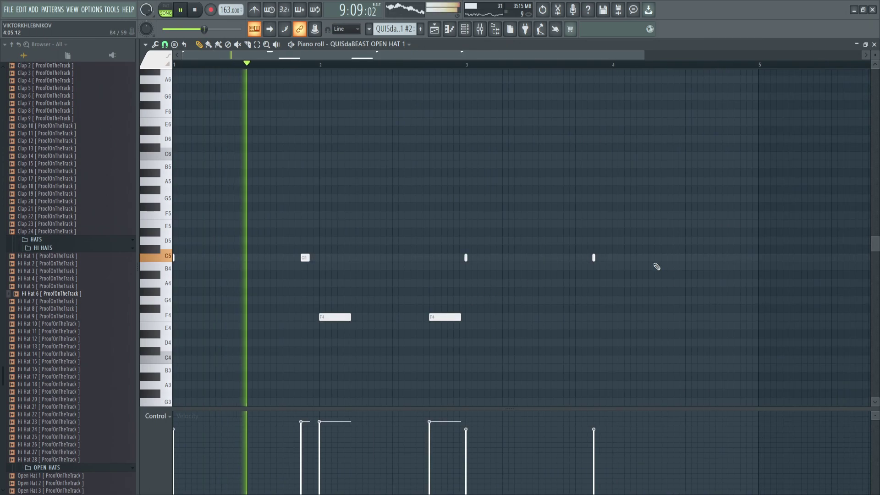
right_click(593, 257)
right_click(464, 258)
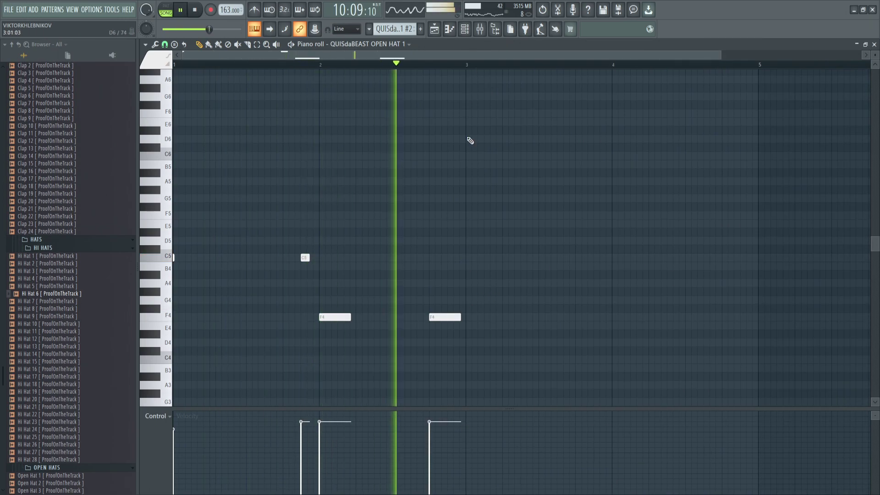
scroll(464, 277, up, 2)
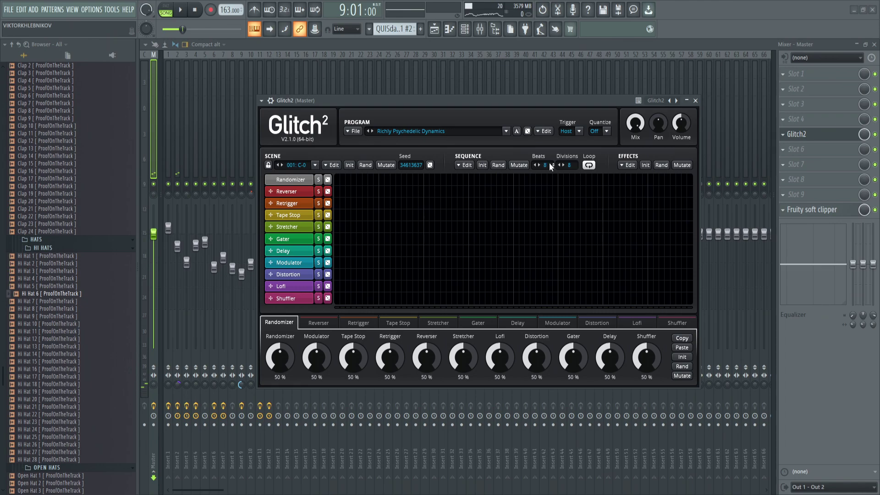
- Draw a short Gater block at the end of the master's Glitch2 sequence, set its smoothing to 0.0 %, and audition it
click(649, 240)
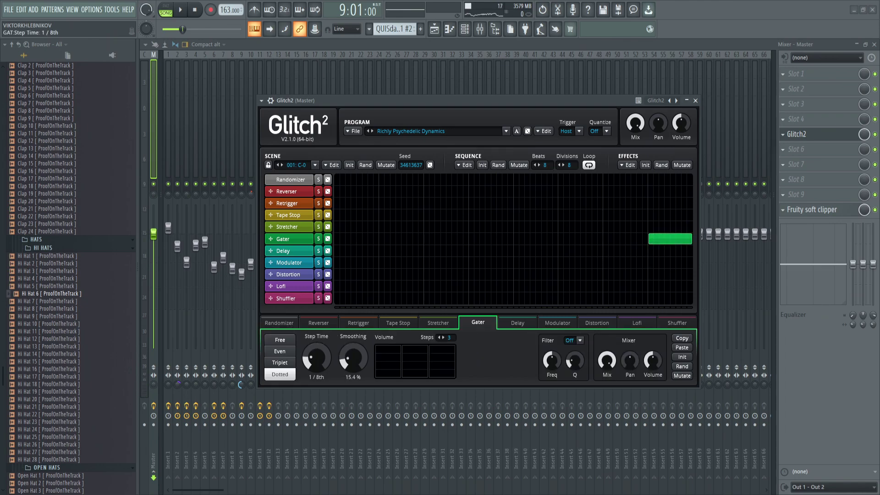
drag(359, 354, 358, 382)
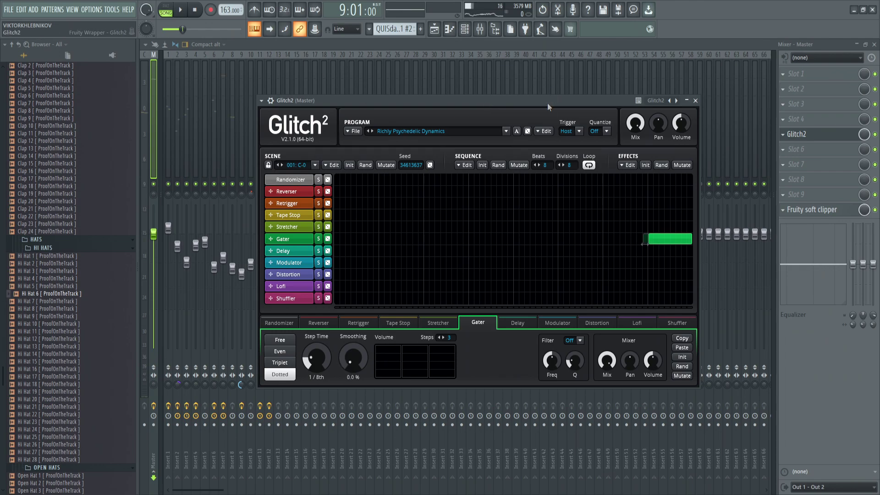
key(space)
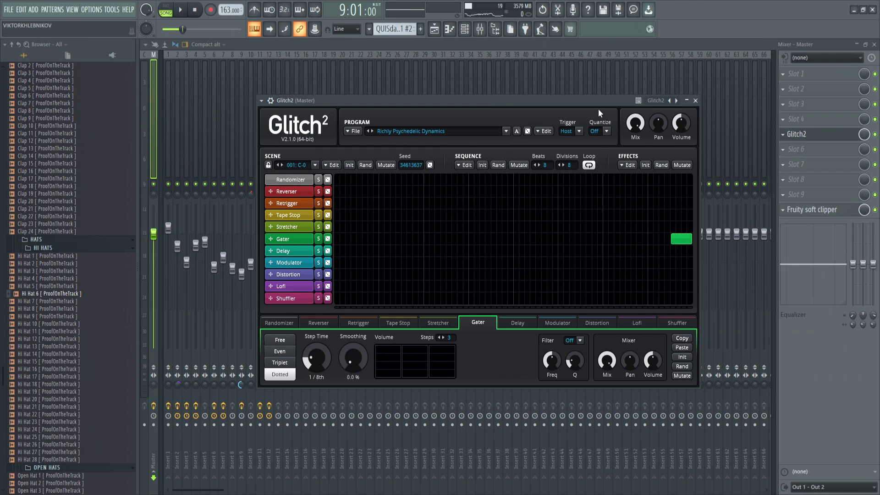
key(space)
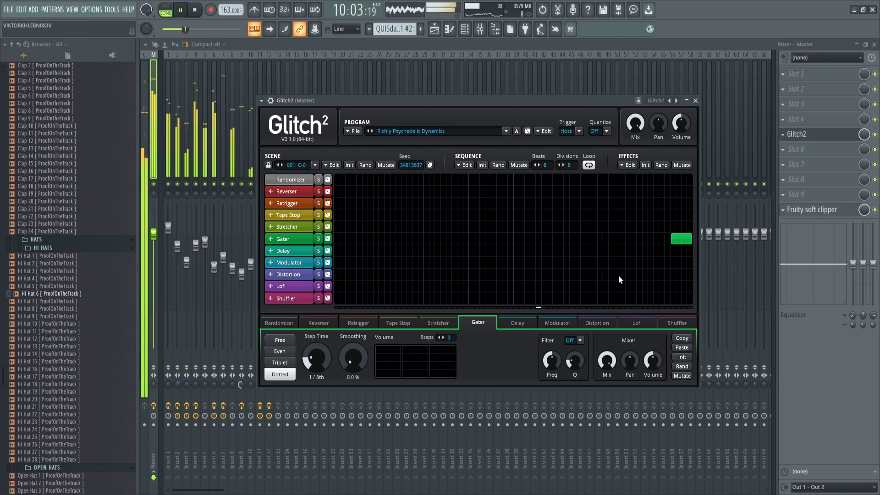
key(space)
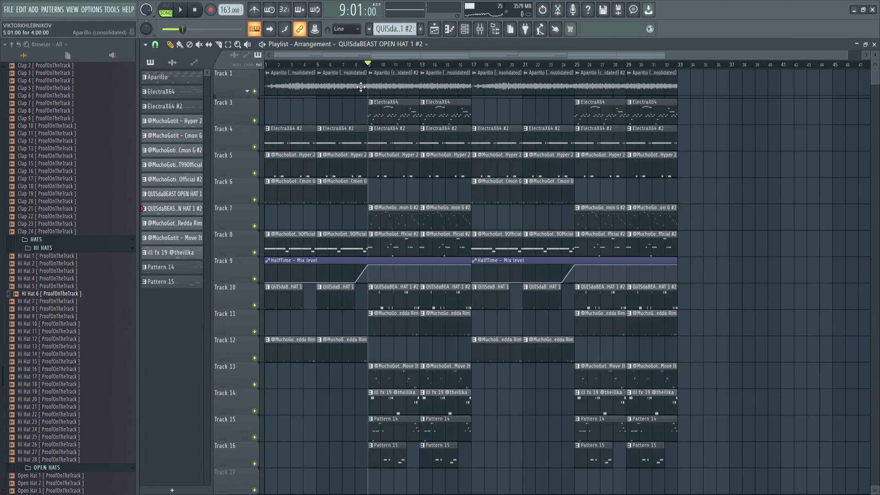
- Play the extended arrangement from bar 4 and look over the clips across all tracks up to bar 33
click(304, 64)
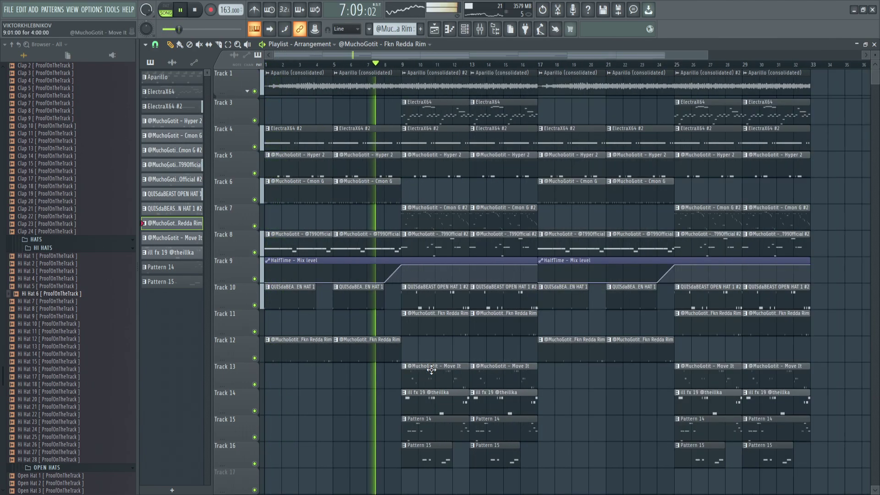
scroll(423, 314, up, 10)
scroll(446, 187, down, 10)
scroll(449, 187, up, 1)
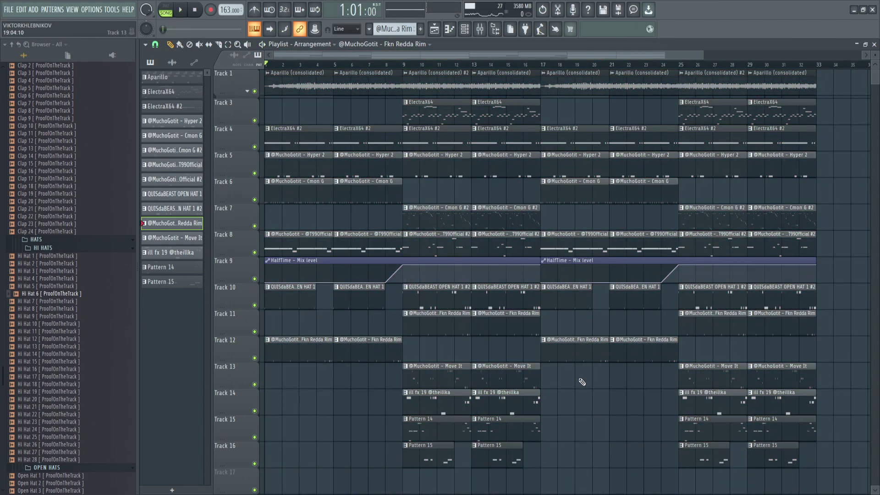
- Inspect the effects loaded on mixer Insert 12 and return to the playlist
key(F9)
click(272, 154)
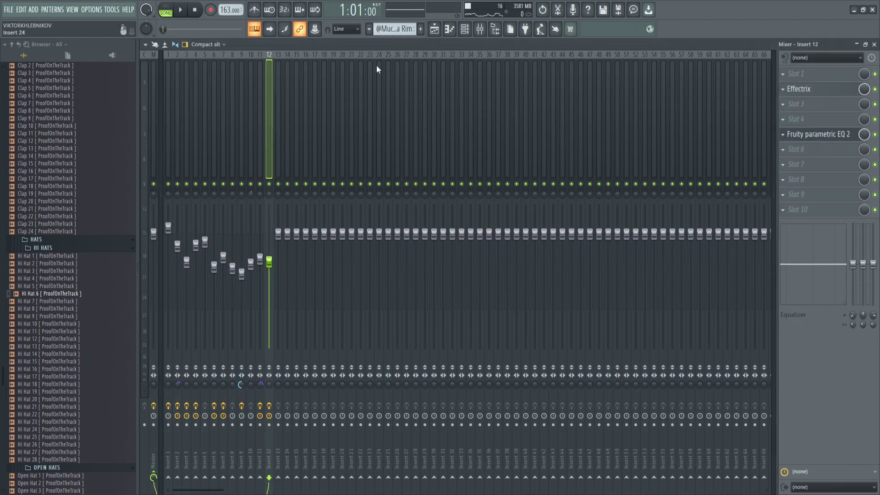
key(F9)
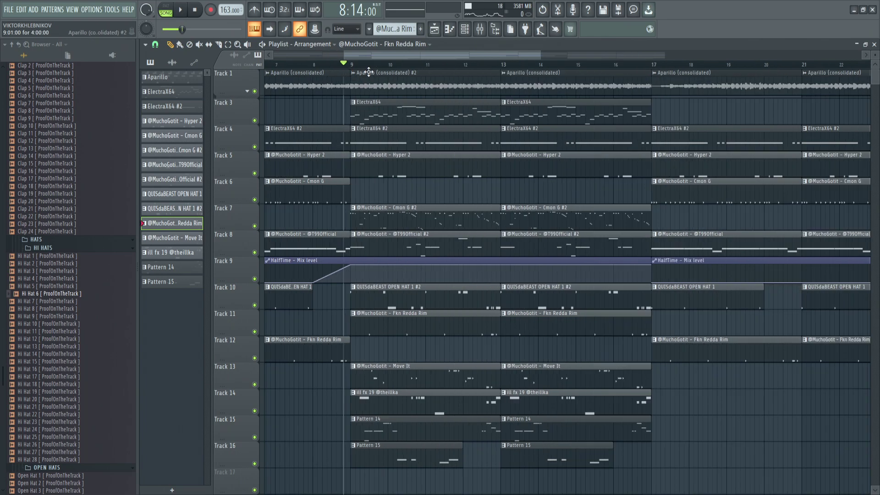
- Set the master's Maximus low band to 2.5 dB pre gain, mid band to 26% merged and high band to 70% separated stereo
key(F9)
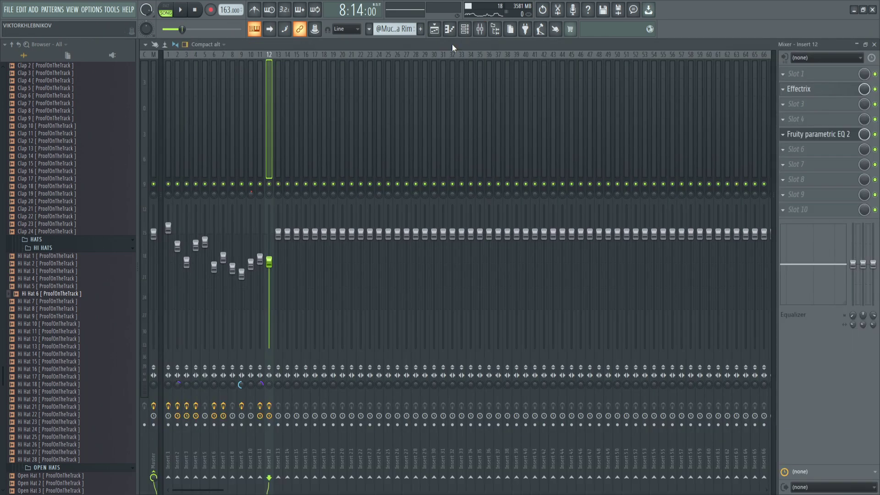
key(space)
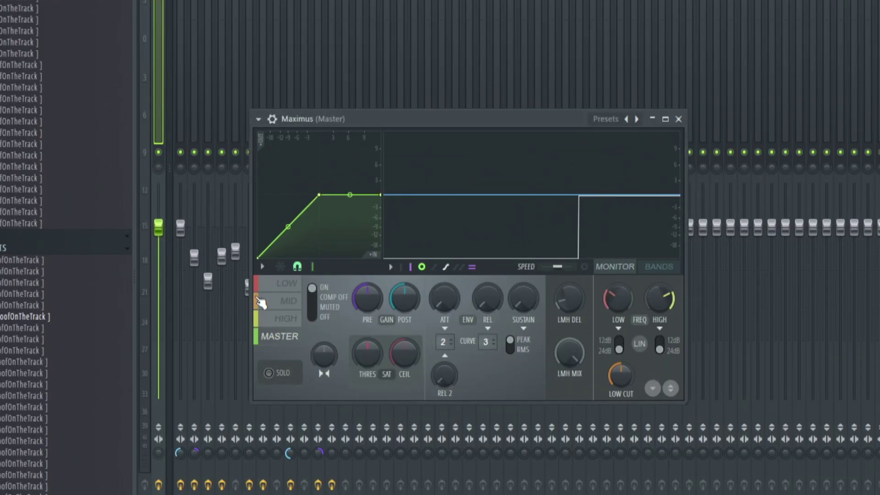
click(274, 284)
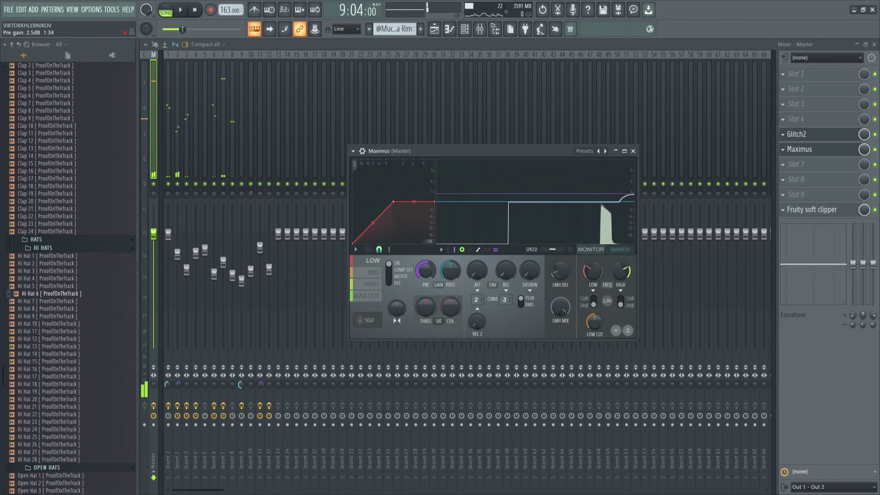
drag(396, 309, 397, 306)
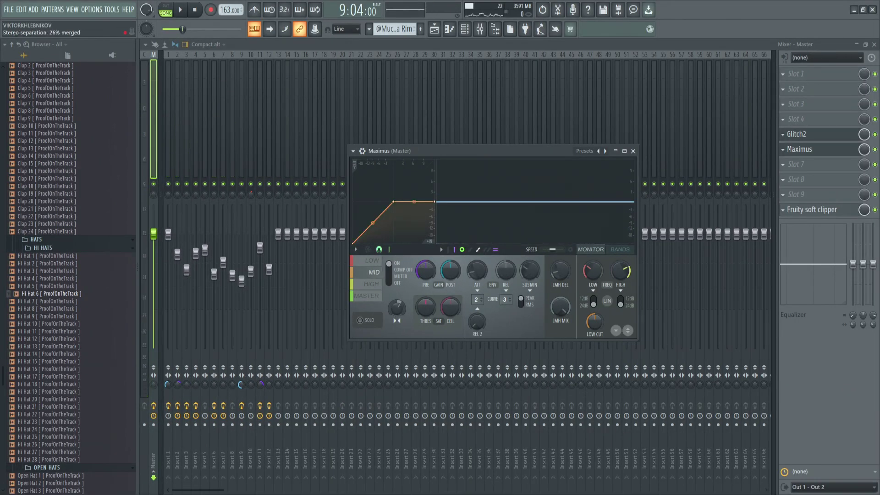
click(371, 284)
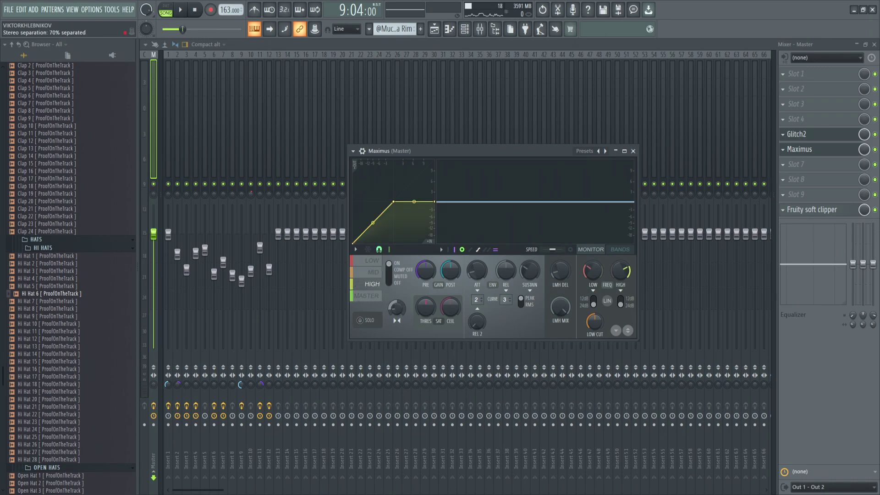
- Set the Maximus pre gain to -1.0 dB on the mid band and 2.5 dB on the low band during playback, and close the plugin
click(375, 273)
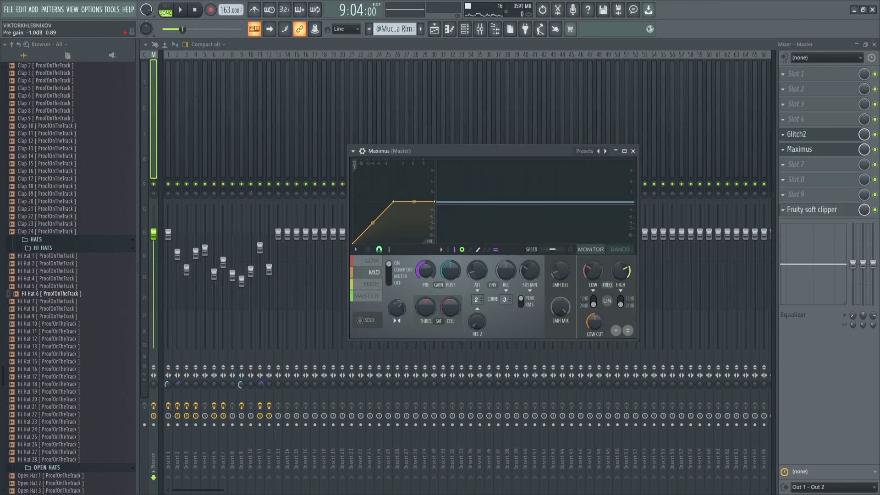
click(372, 260)
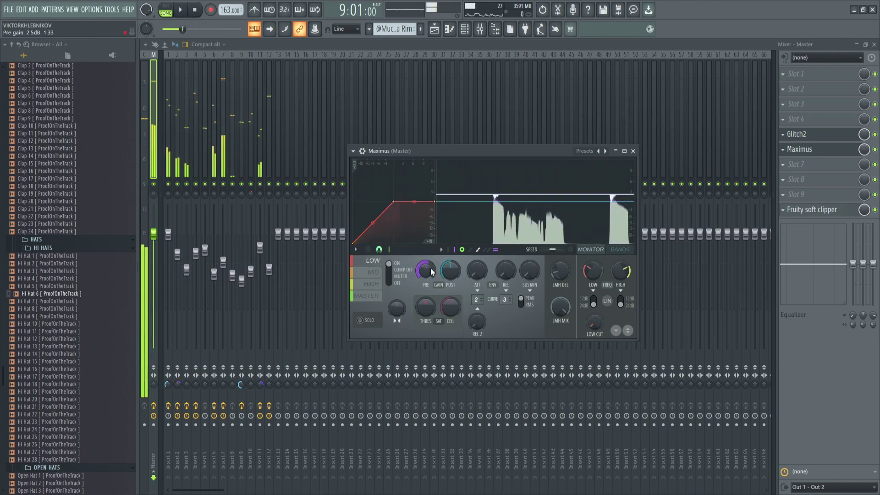
click(632, 151)
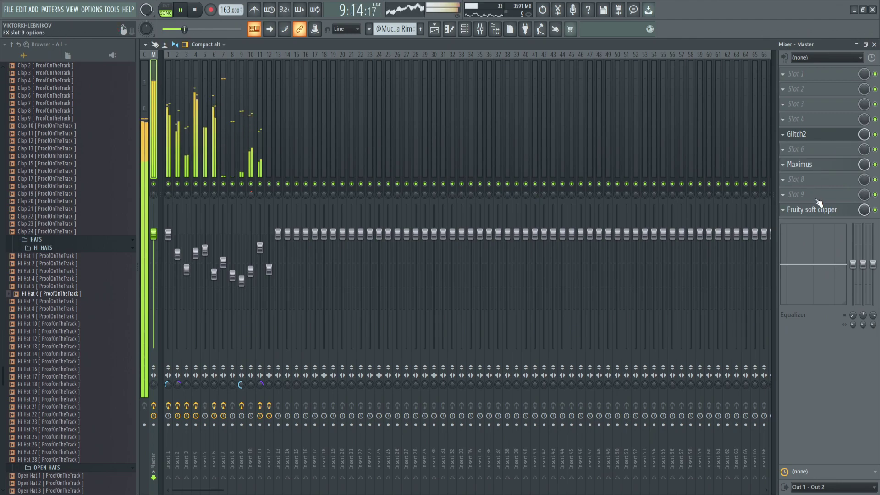
- Raise the Fruity Delay 3 output wet level on Insert 6, place it ahead of Fruity Fast Dist, and audition it
click(207, 140)
click(269, 134)
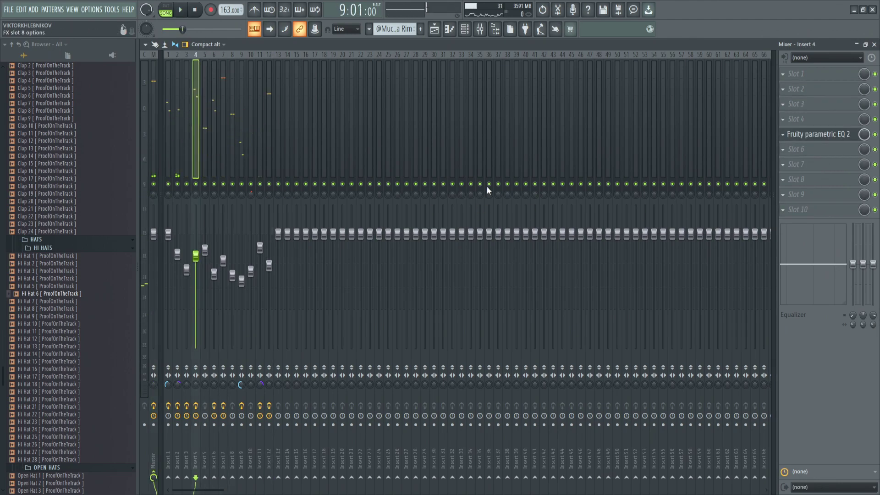
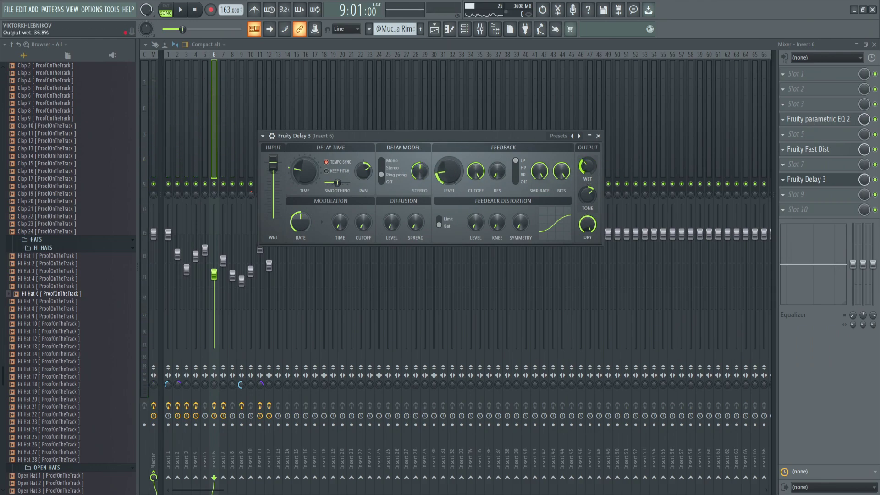
drag(864, 179, 864, 215)
key(space)
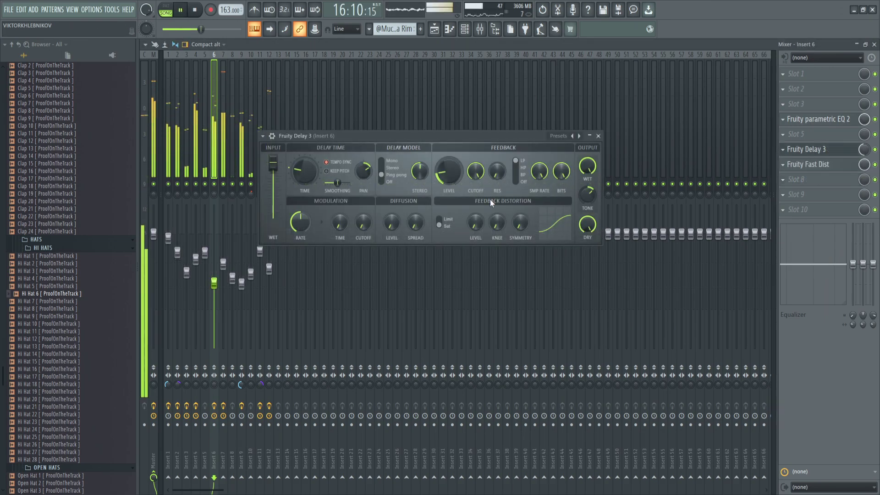
key(Escape)
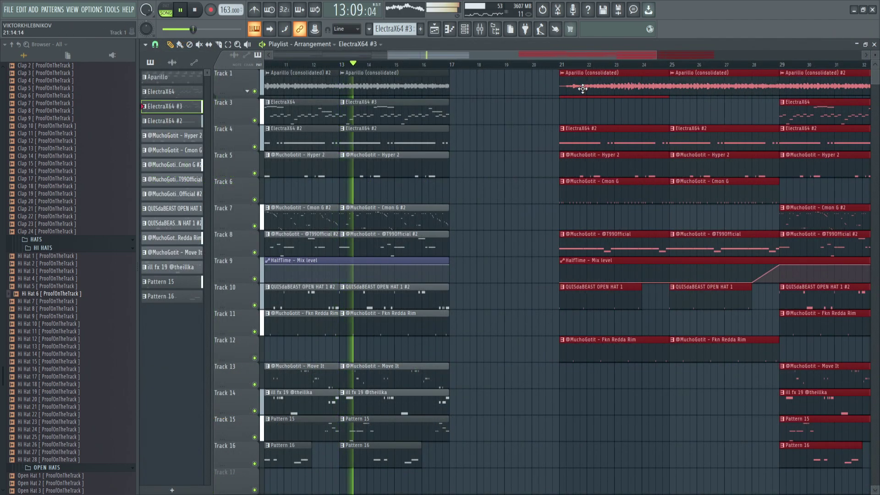
- Try to bridge bars 17 to 21 with a duplicated Aparillo clip and an extended HalfTime mix level automation that drops at bar 17
drag(582, 89, 581, 89)
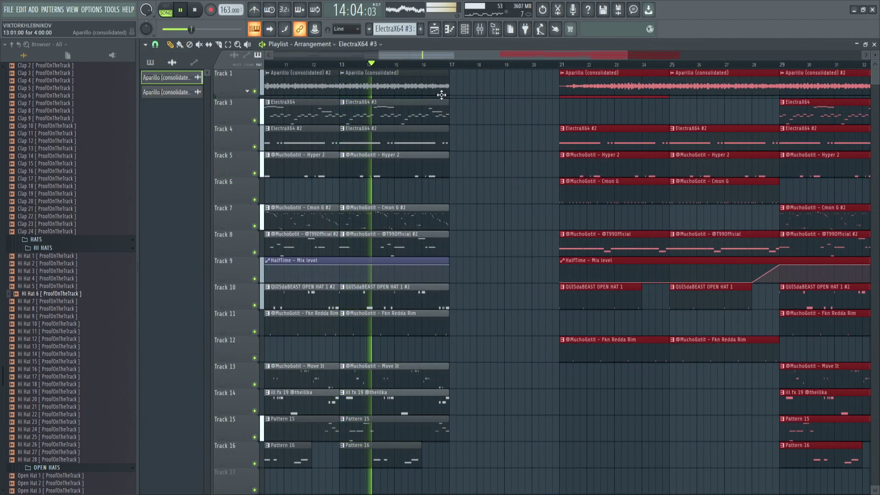
ctrl+click(440, 91)
key(ctrl+b)
drag(447, 266, 559, 264)
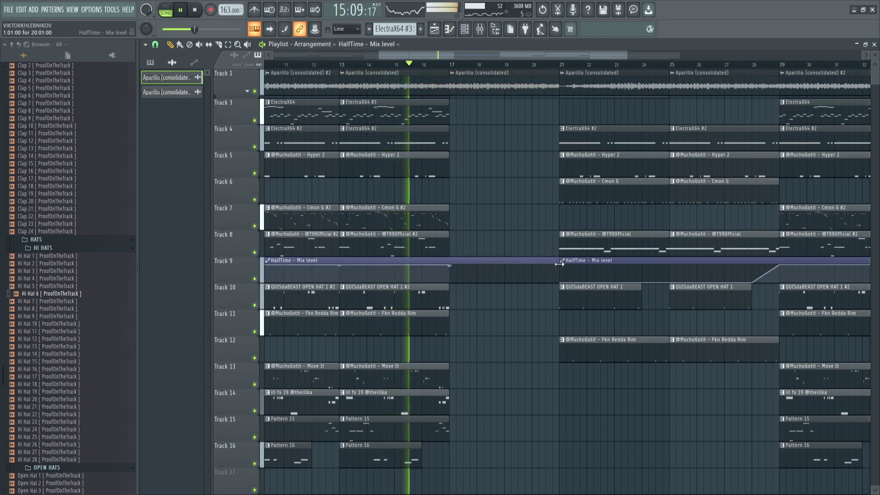
right_click(458, 275)
drag(458, 275, 449, 300)
scroll(498, 201, up, 3)
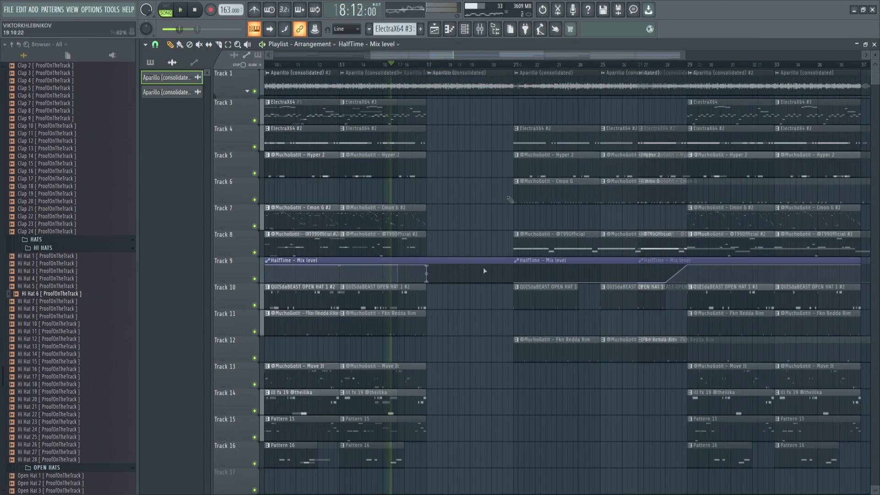
drag(511, 262, 433, 273)
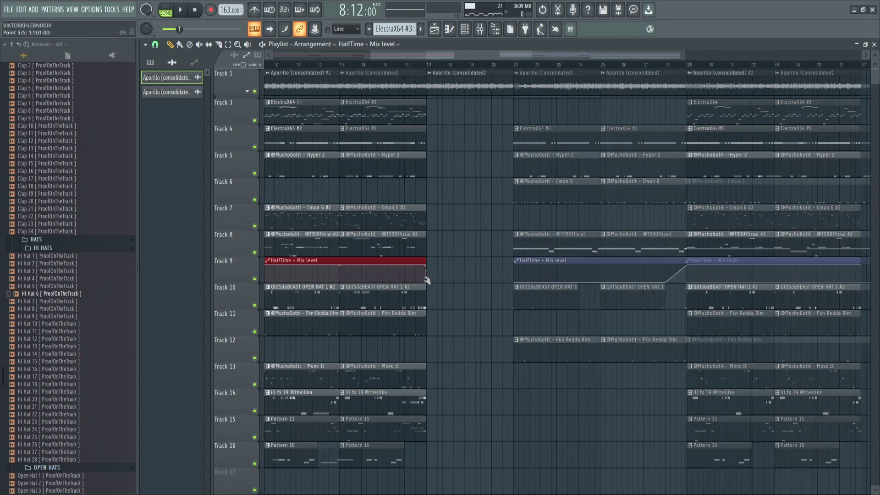
- Remove the Aparillo filler clip at bar 17 and move all clips of the second section from bar 21 to bar 17
scroll(428, 279, down, 3)
drag(704, 467, 502, 72)
right_click(484, 88)
scroll(511, 202, up, 3)
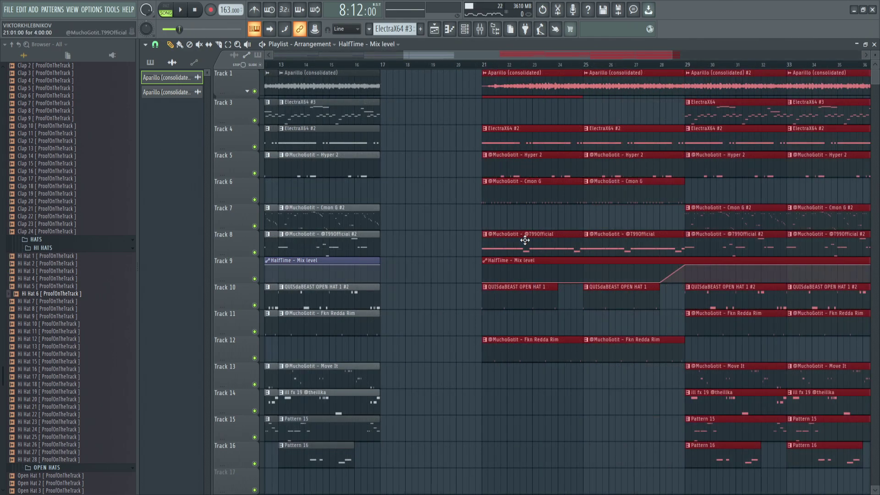
drag(524, 240, 422, 242)
- Trim the starts of the bar 17 clips on tracks 4 to 12 to bar 19, leaving only Aparillo before it, and audition the transition
scroll(384, 189, up, 3)
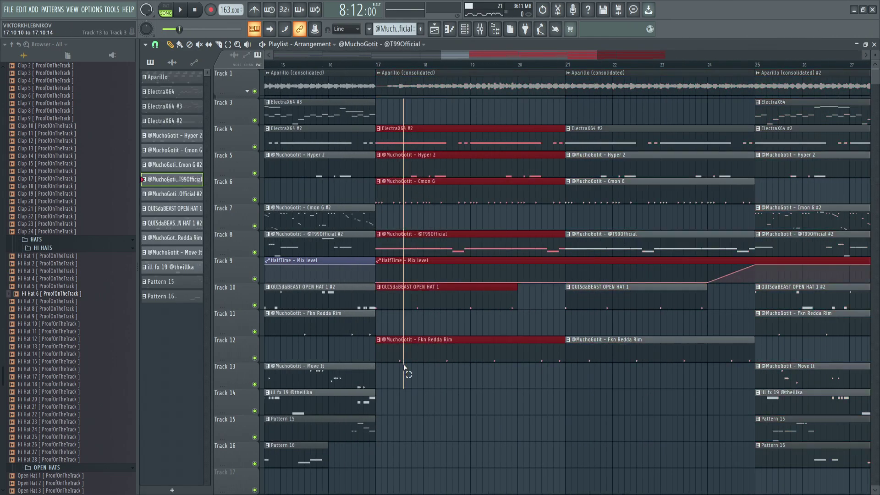
drag(376, 353, 470, 353)
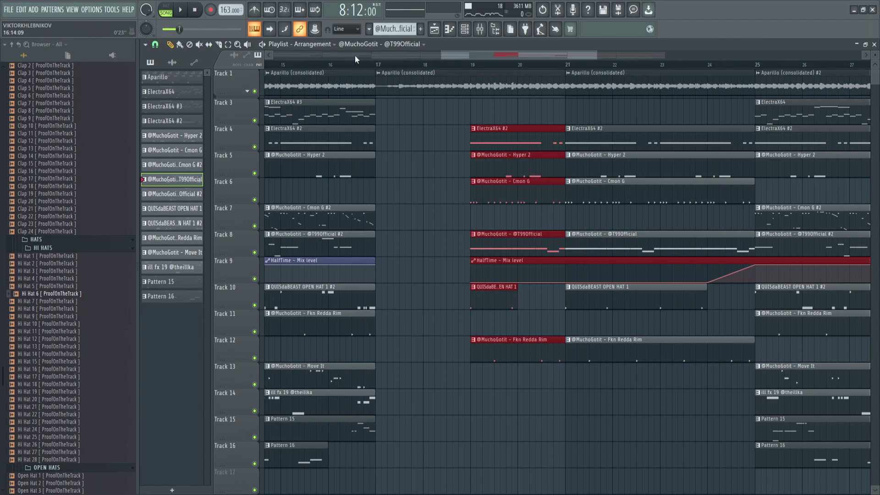
drag(356, 64, 248, 72)
ctrl+click(569, 299)
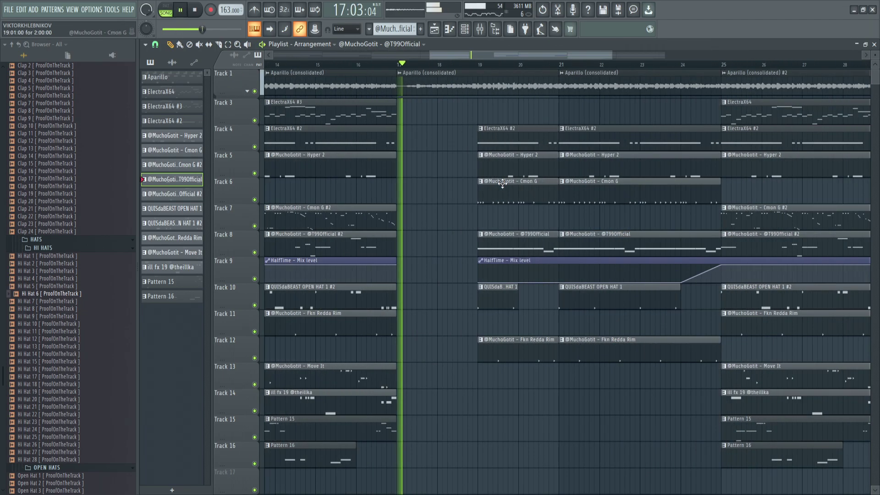
key(space)
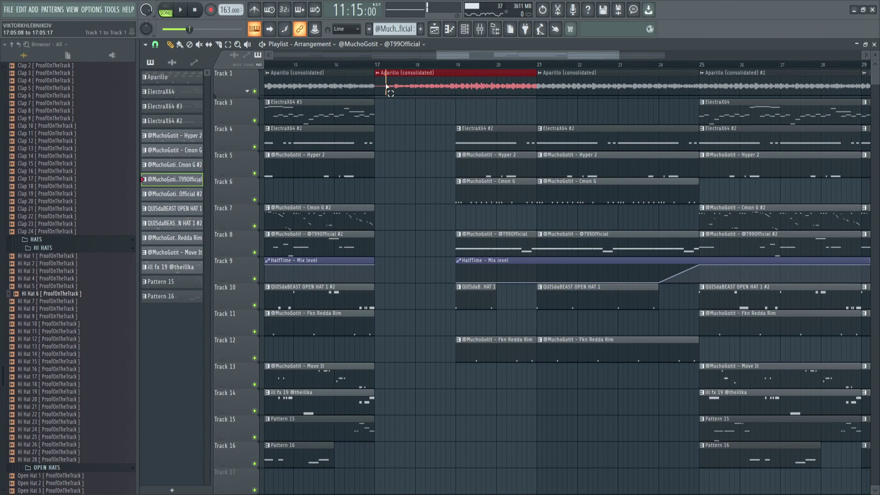
- Split the Aparillo clip at bar 19 and shorten its first part to leave a brief gap just before bar 19
mouse_move(377, 88)
mouse_down()
mouse_move(457, 89)
mouse_move(377, 87)
mouse_up()
click(477, 86)
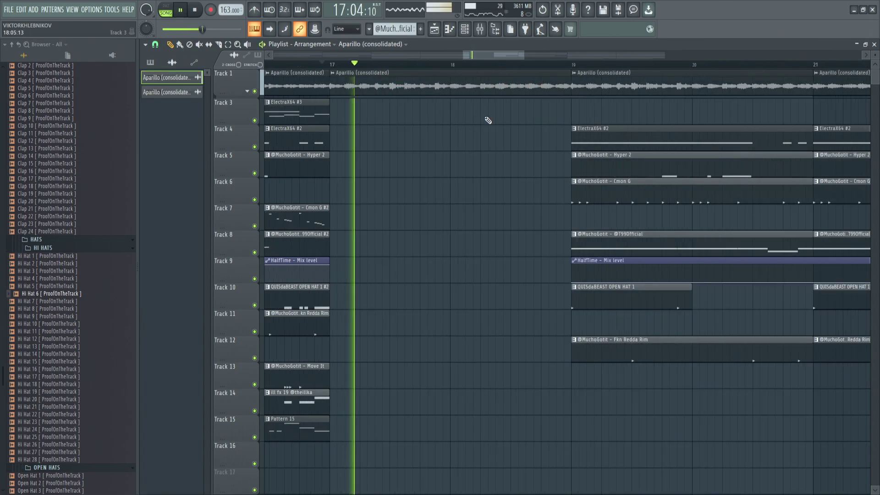
ctrl+click(558, 90)
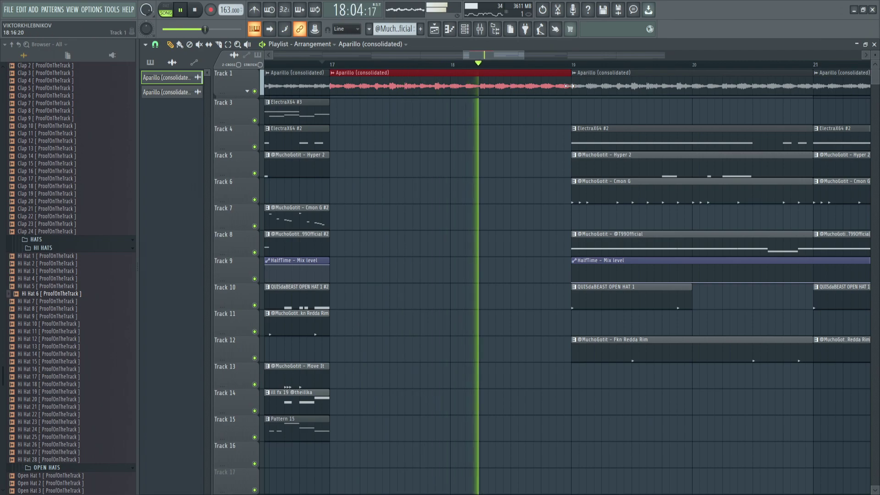
ctrl+scroll(516, 217, down, 8)
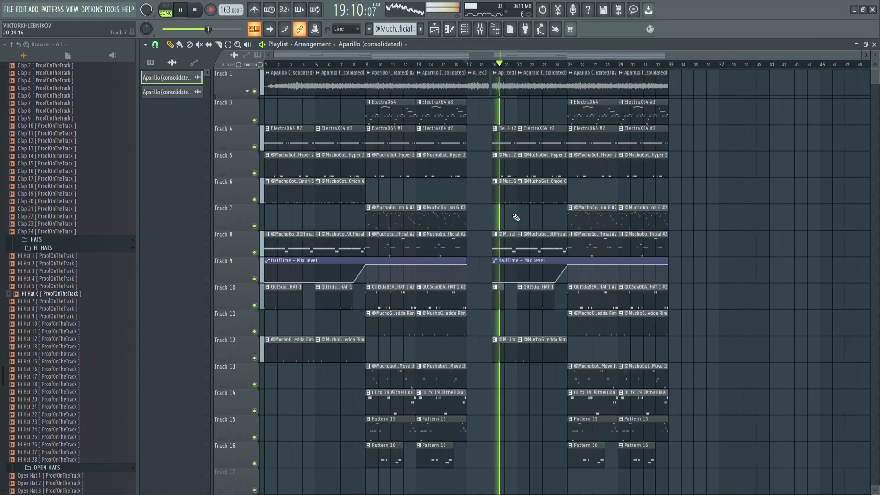
key(space)
- Shift the whole arrangement to start at bar 5 and consolidate bars 9 to 11 into an audio clip without rendering the tail
key(ctrl+a)
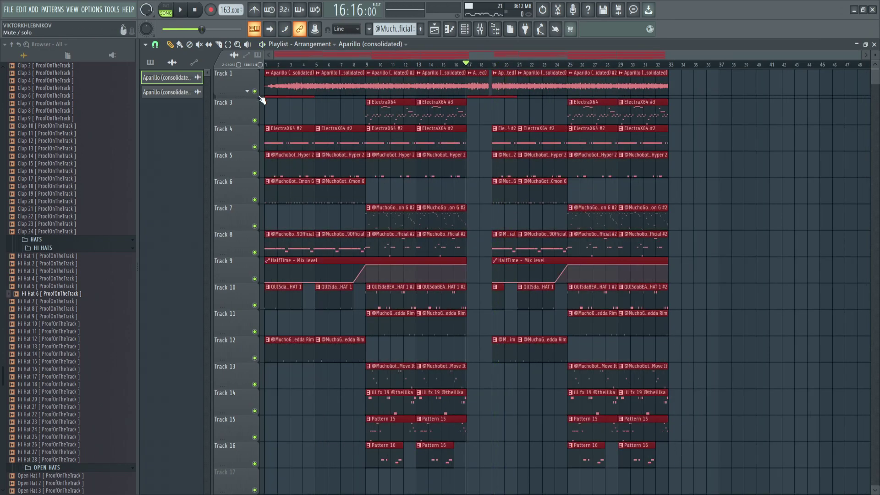
ctrl+scroll(263, 102, up, 4)
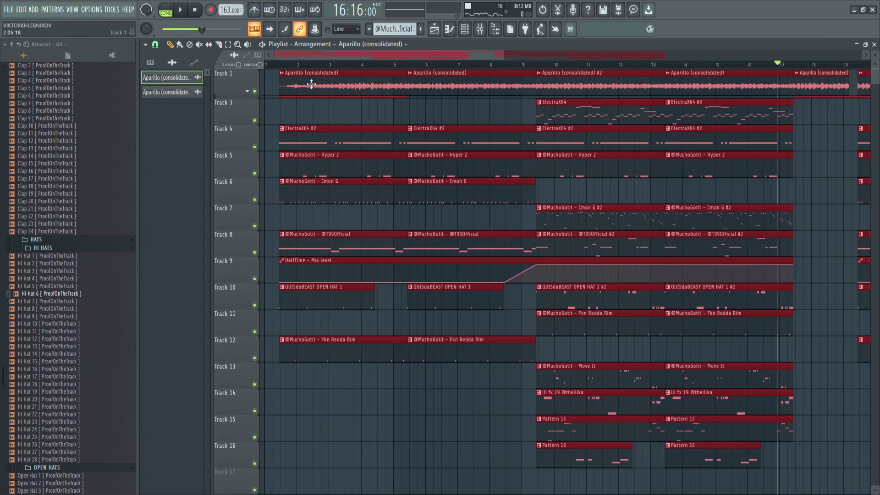
drag(510, 65, 682, 89)
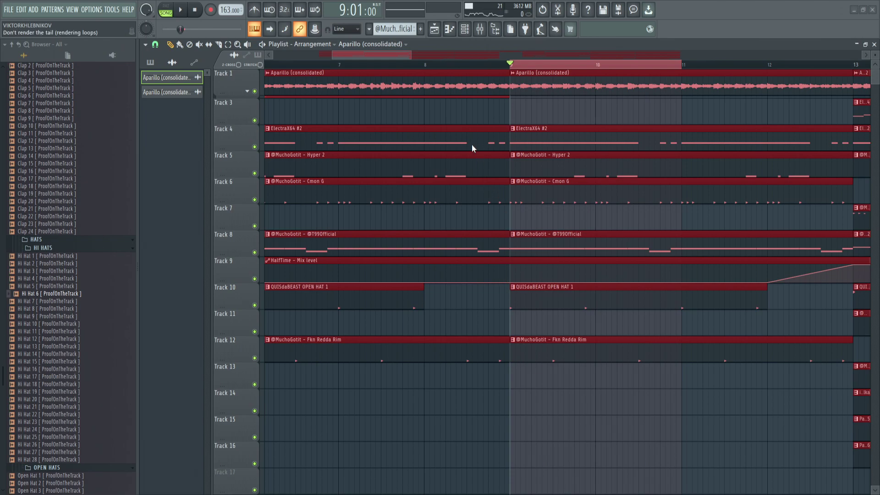
click(502, 384)
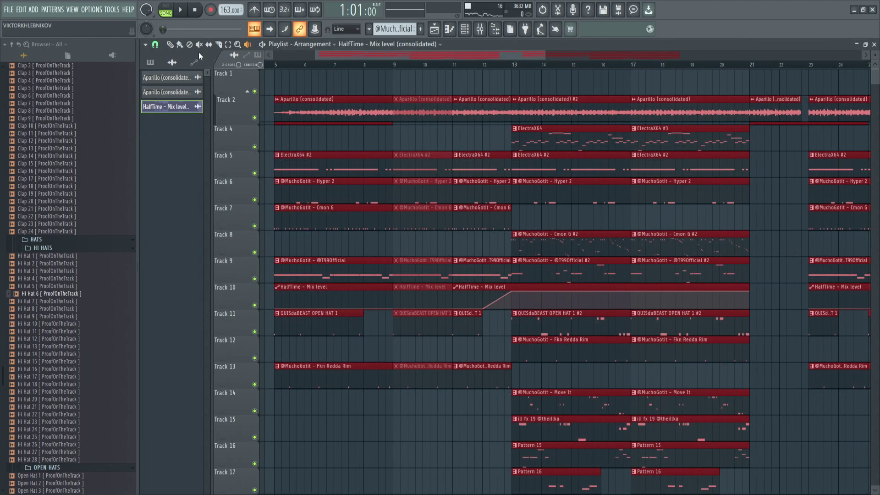
- Preview the Aparillo clip at bar 9 and unmute all source clips in bars 9 to 11 on tracks 2 to 13
click(422, 110)
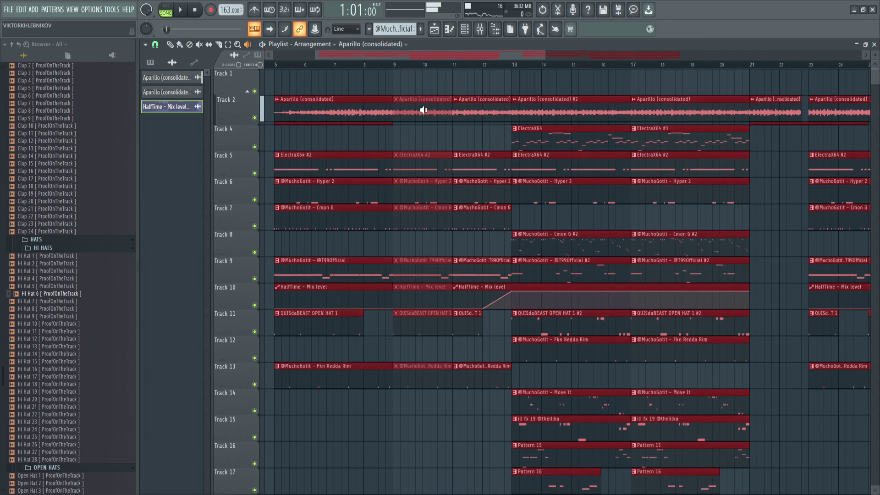
key(space)
key(space)
key(space)
key(space)
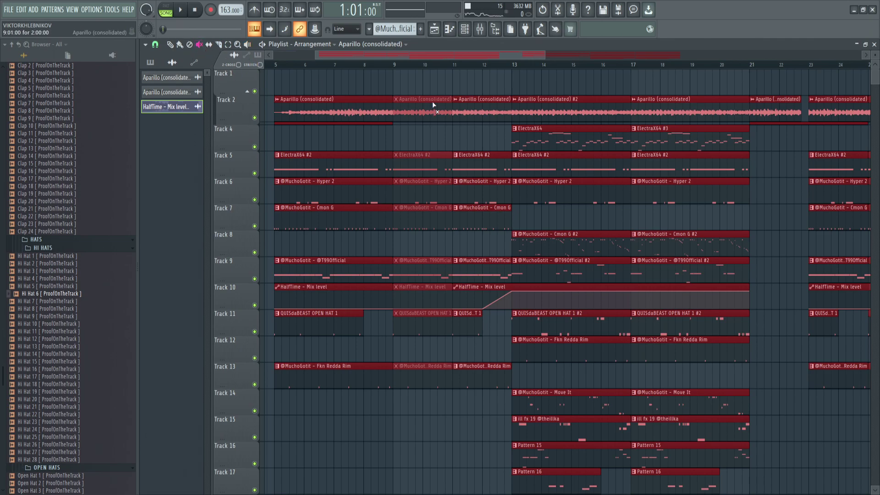
drag(432, 101, 433, 180)
drag(433, 229, 431, 306)
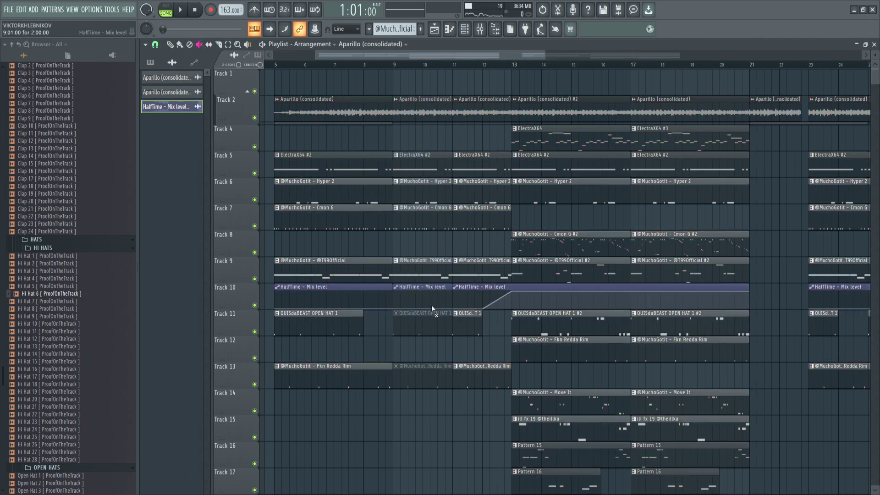
click(428, 366)
- Select all arrangement clips below the consolidated audio and move them two bars earlier to start at bar 3
key(p)
scroll(453, 293, down, 4)
mouse_move(774, 96)
mouse_down()
mouse_move(440, 463)
mouse_move(309, 490)
mouse_move(303, 481)
mouse_up()
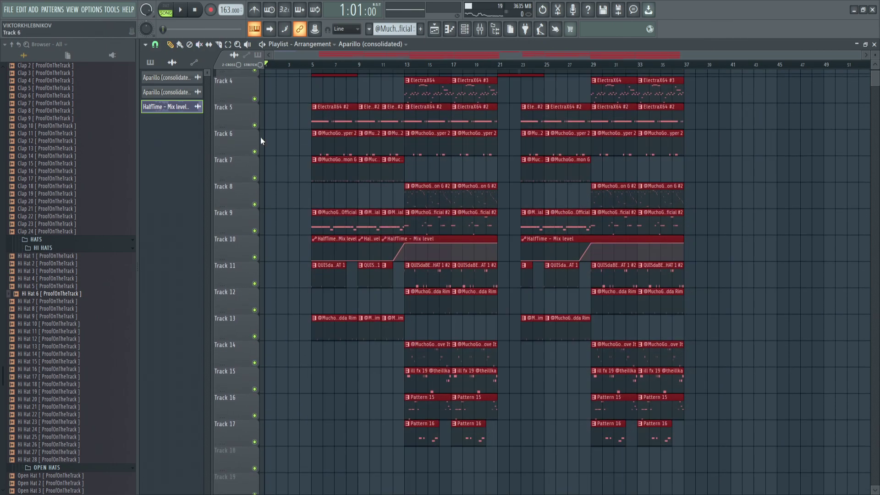
scroll(260, 141, up, 7)
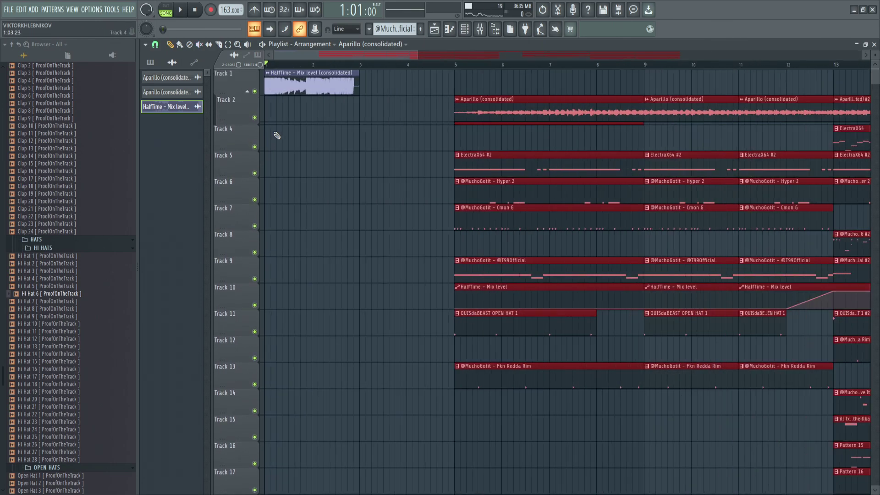
drag(523, 106, 426, 106)
- Trim the consolidated HalfTime audio on track 1 into short slices with gaps across bars 1 and 2, and play them back
drag(426, 106, 277, 106)
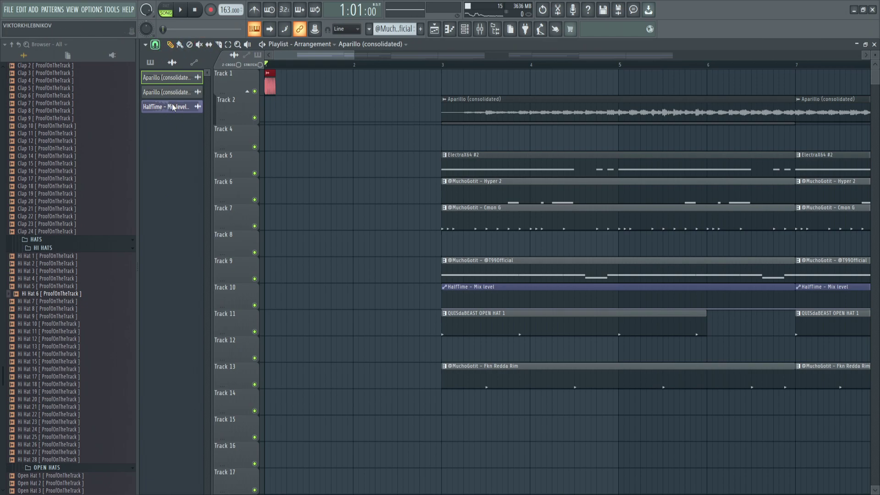
scroll(254, 143, up, 2)
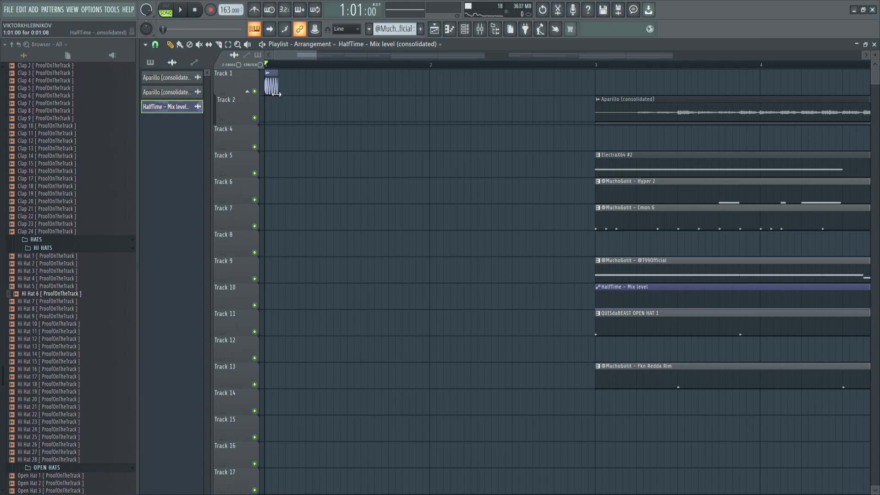
key(space)
key(space)
drag(290, 91, 296, 91)
key(space)
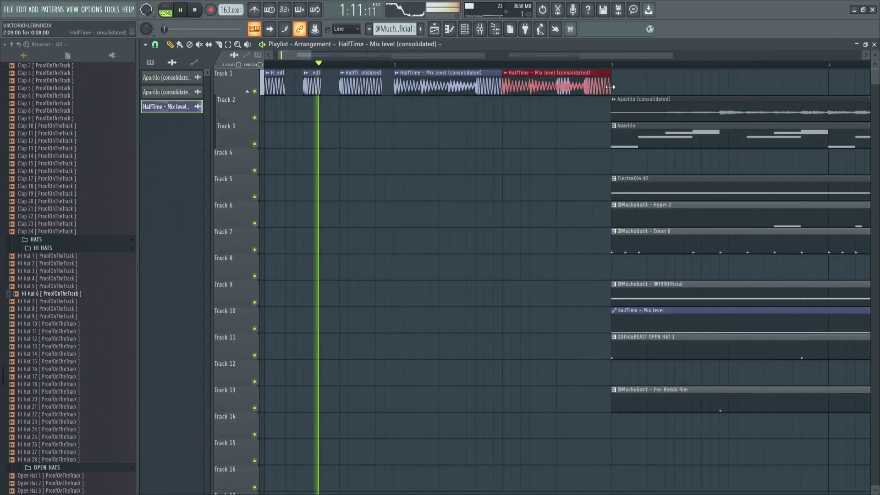
- Shorten the HalfTime clip starting halfway through bar 2 to a brief slice, leaving a gap before the two slices near bar 3
drag(610, 87, 522, 93)
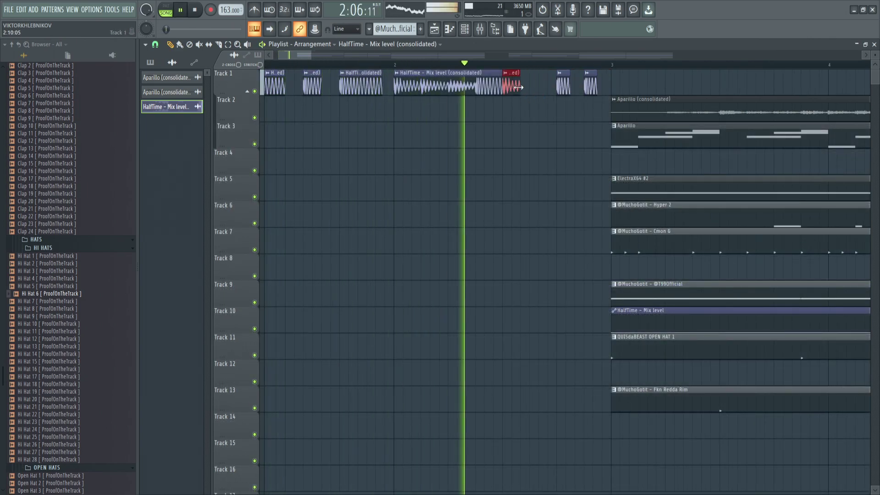
click(532, 90)
right_click(532, 91)
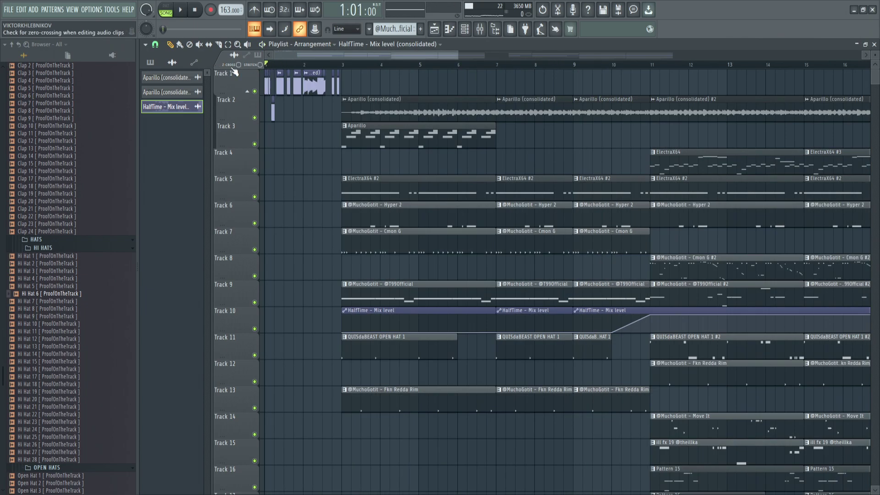
- Play back the chopped HalfTime intro on tracks 1 and 2 from the beginning of bar 1
scroll(257, 122, up, 3)
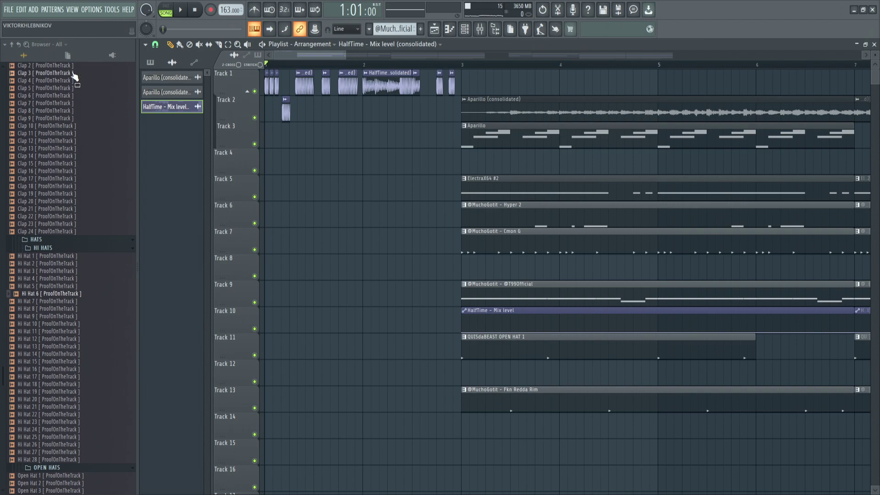
drag(461, 72, 285, 143)
drag(274, 63, 266, 65)
key(space)
ctrl+click(282, 161)
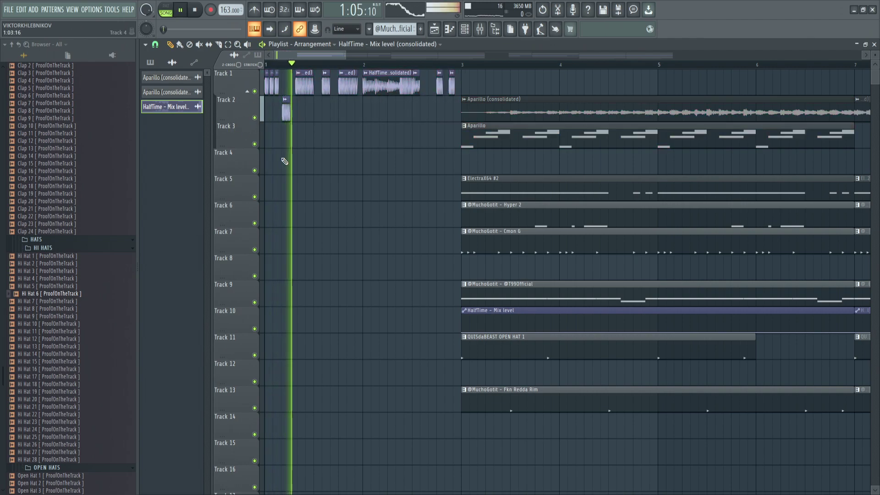
- Add the HTDS TAG 1 sample to track 20 early in bar 1, select all clips in the arrangement, and clear the selection
scroll(286, 160, up, 3)
scroll(309, 151, down, 2)
scroll(320, 149, down, 4)
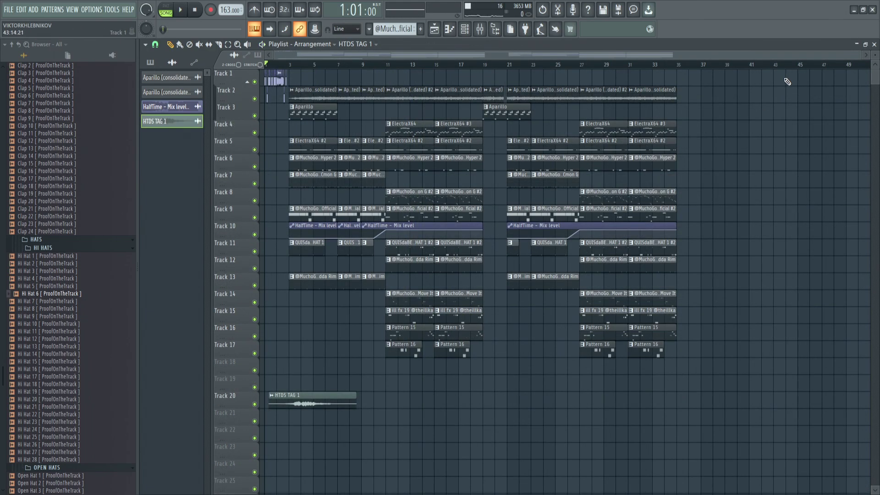
drag(776, 76, 225, 419)
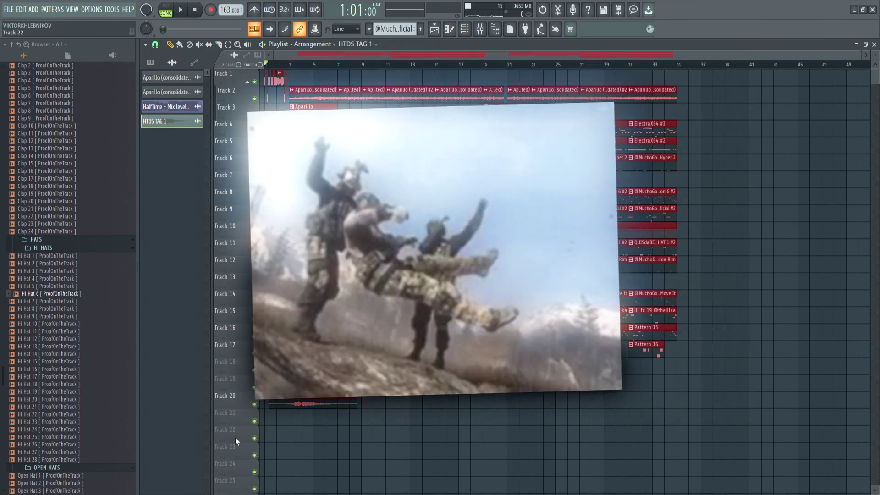
ctrl+click(283, 444)
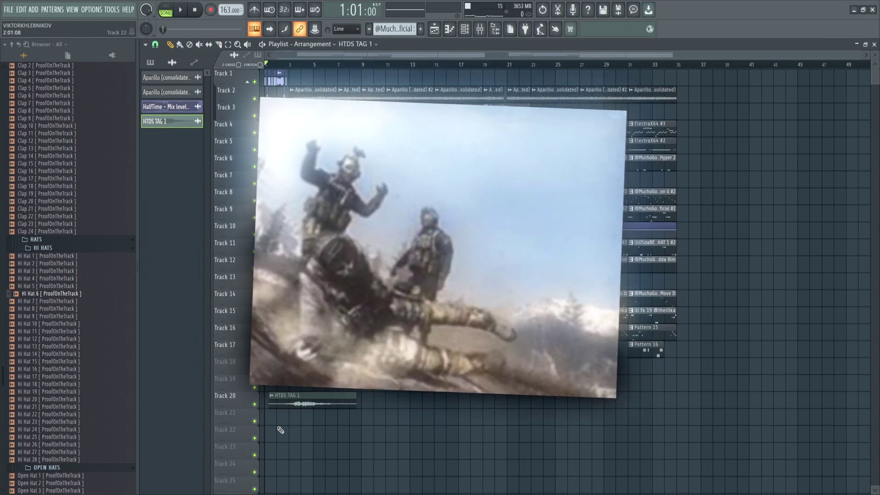